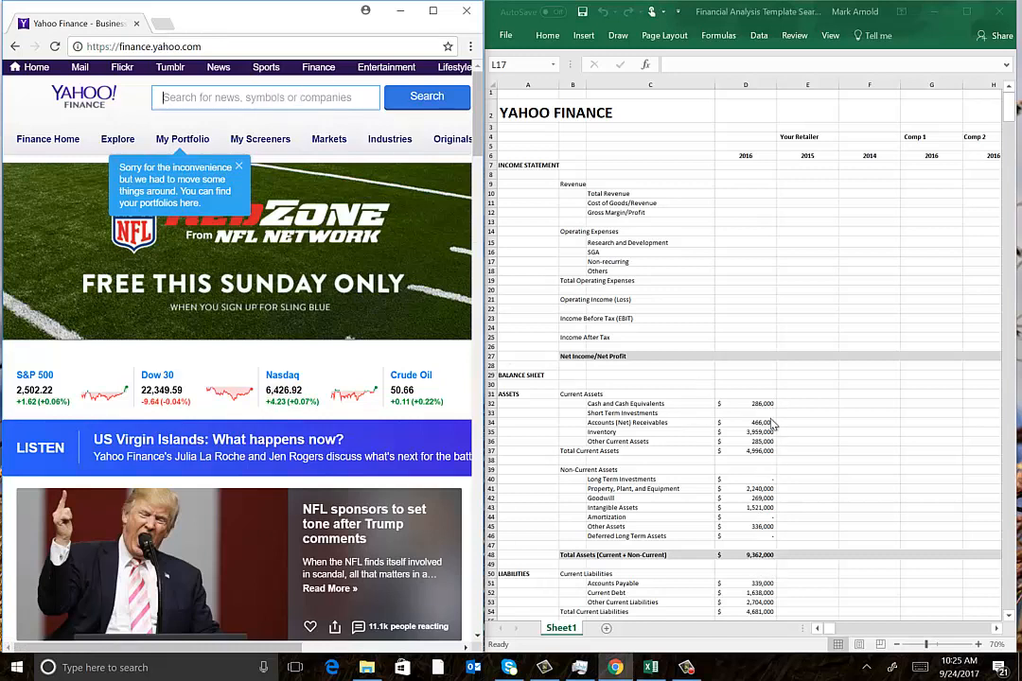
# Replace the Your Retailer heading in E4 with Sears and check the Comp 1, Comp 2 and 2016 column headings.
pyautogui.click(794, 137)
pyautogui.write('Sea')
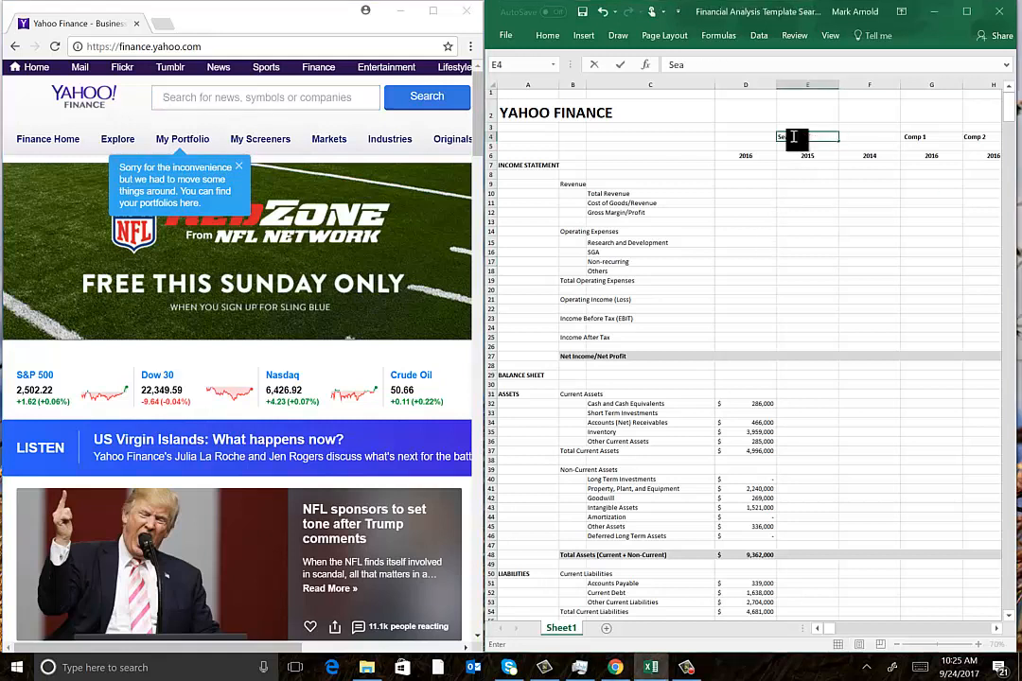
pyautogui.write('rs')
pyautogui.click(929, 138)
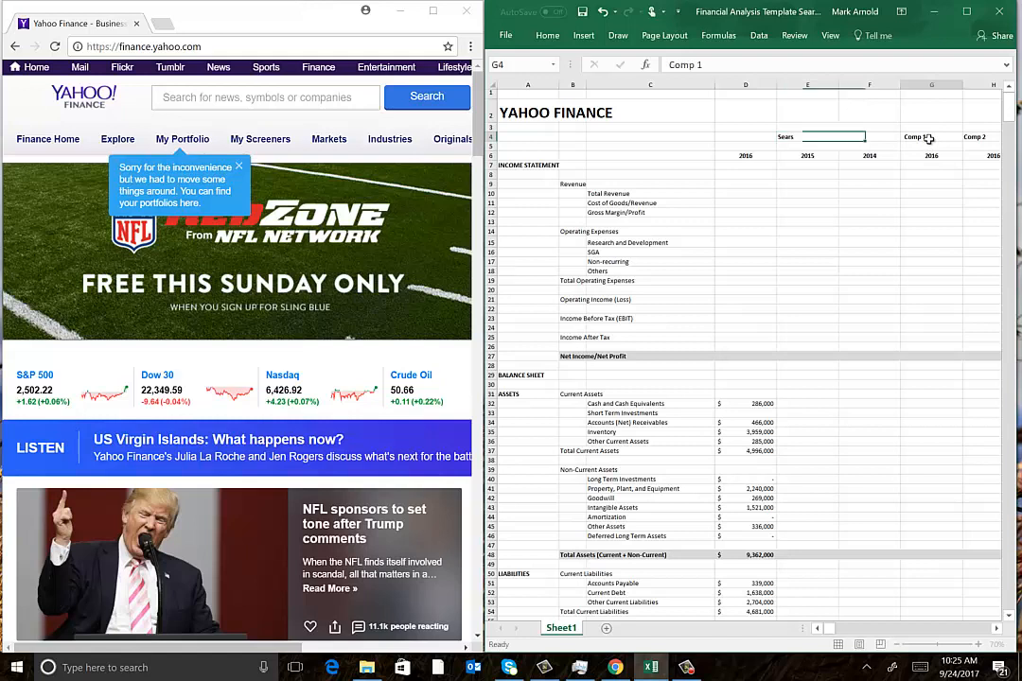
pyautogui.click(975, 138)
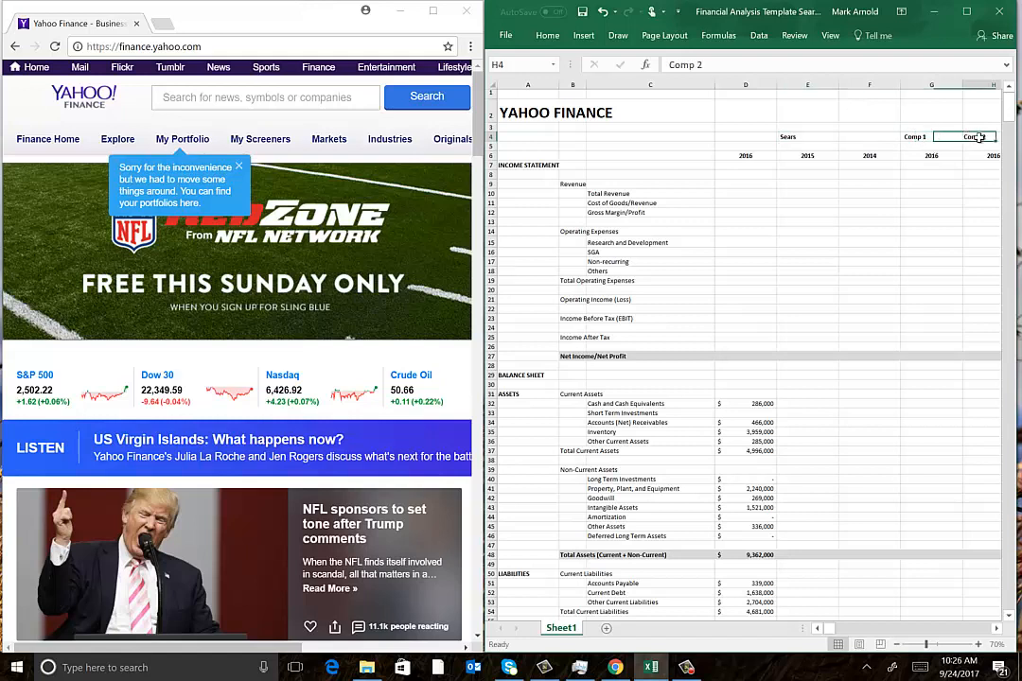
pyautogui.click(749, 155)
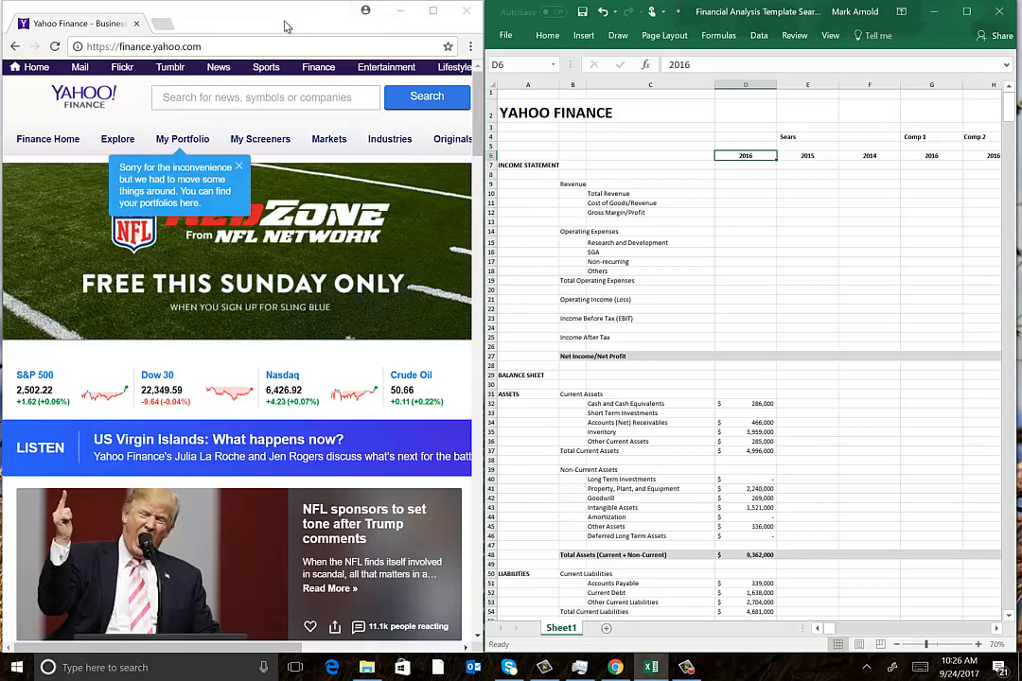
# In the Yahoo Finance browser window, search for sears and open the Sears Holdings Corporation (SHLD) quote page.
pyautogui.click(264, 98)
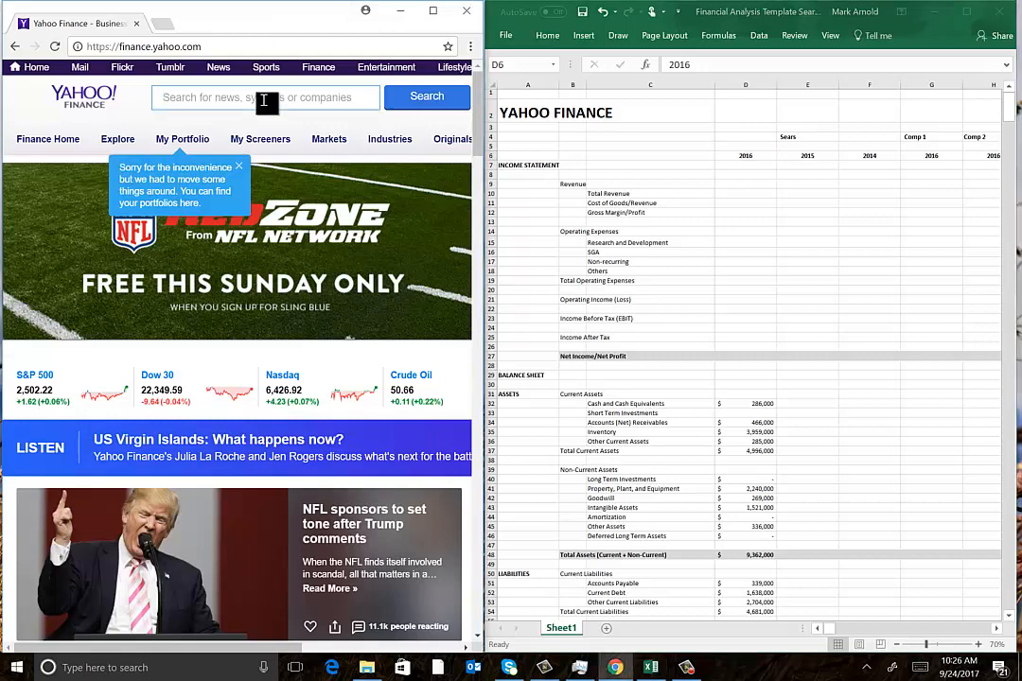
pyautogui.write('sears')
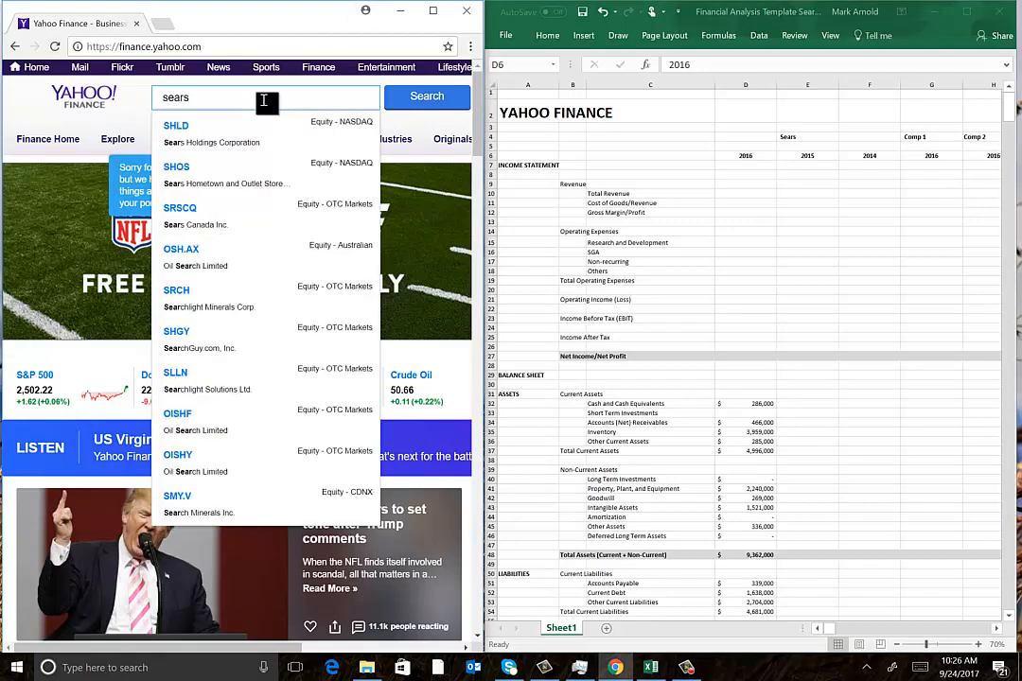
pyautogui.click(191, 134)
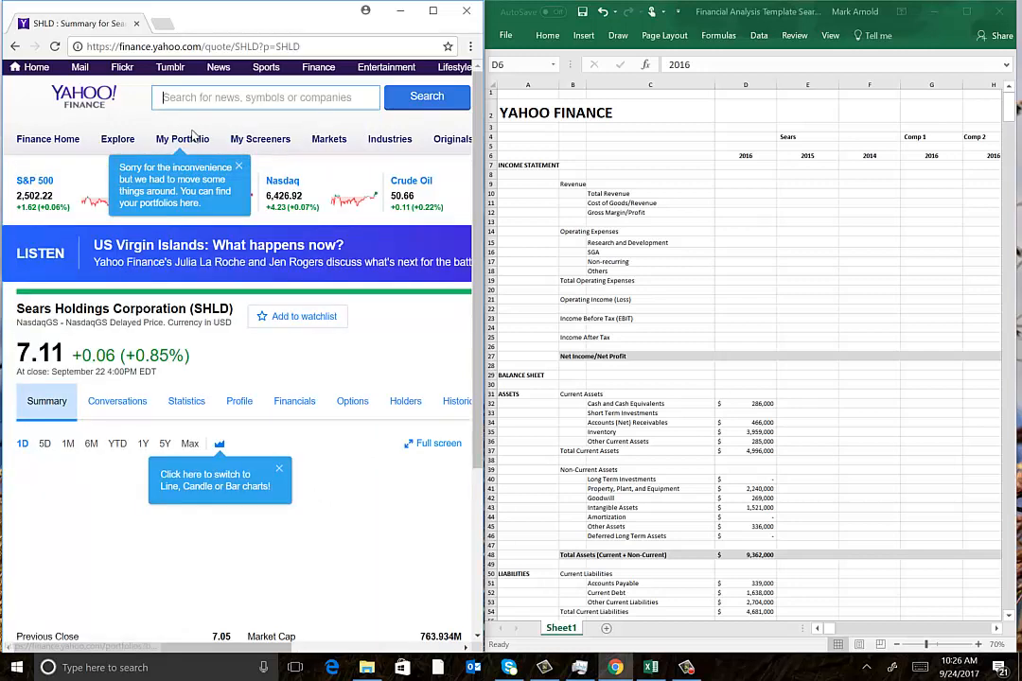
pyautogui.scroll(-5, 301, 312)
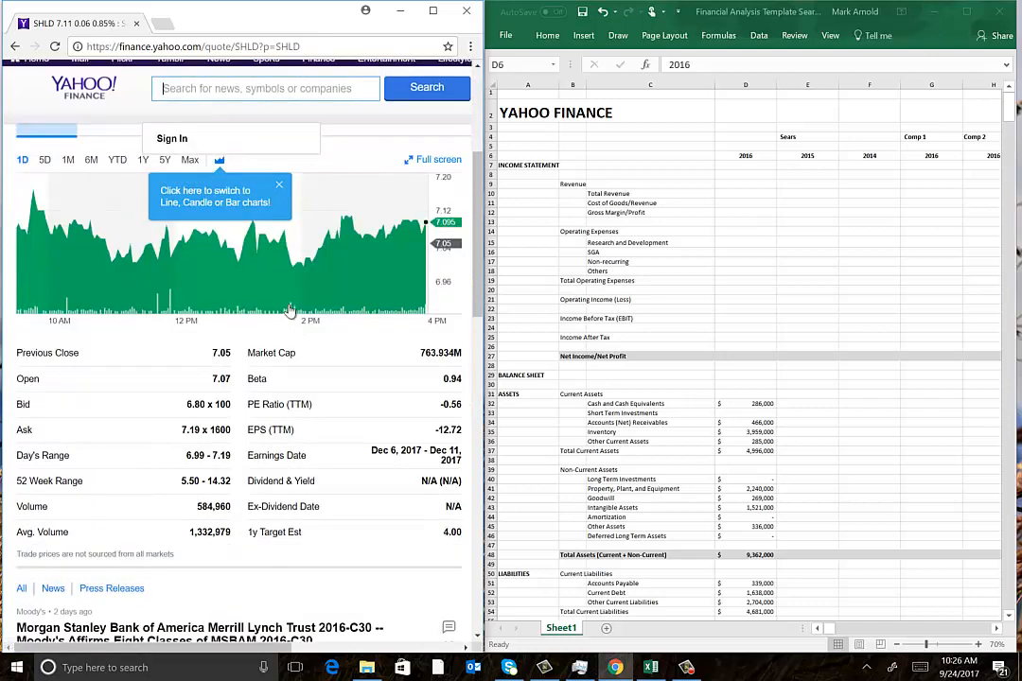
pyautogui.scroll(3, 301, 317)
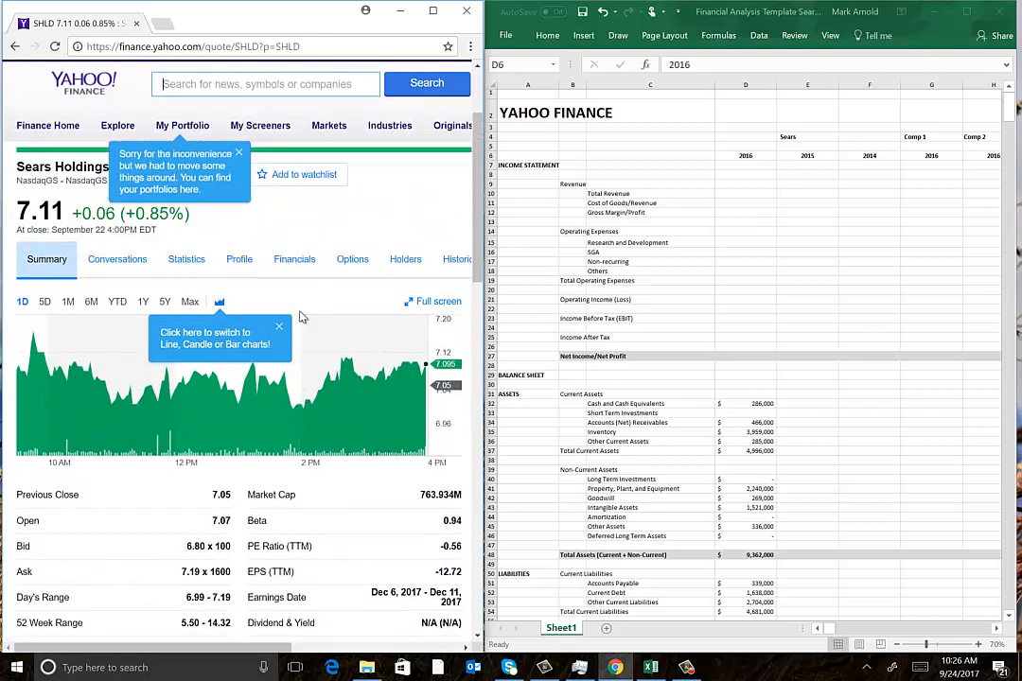
# Dismiss the portfolio notice, open the Financials of Sears Holdings, and close the Malwarebytes alert.
pyautogui.click(238, 155)
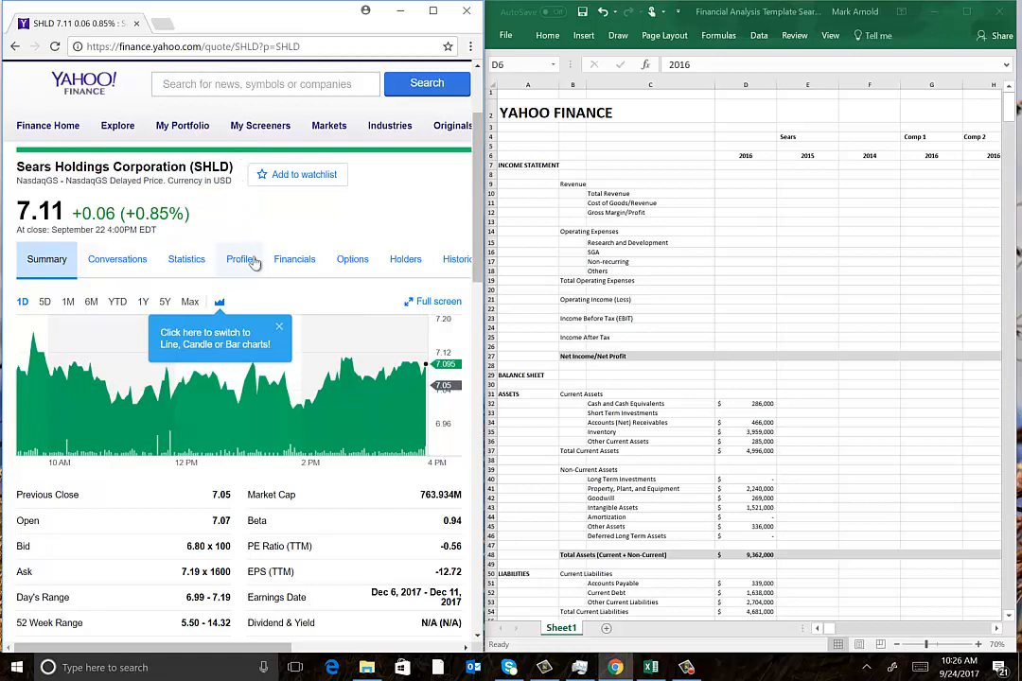
pyautogui.click(297, 267)
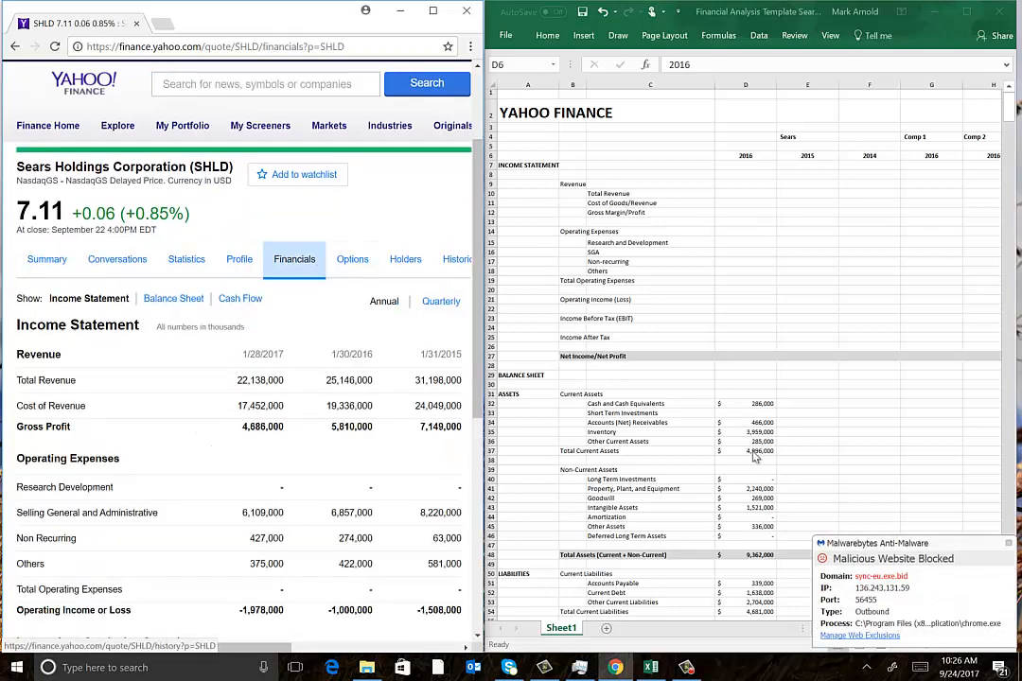
pyautogui.click(1010, 546)
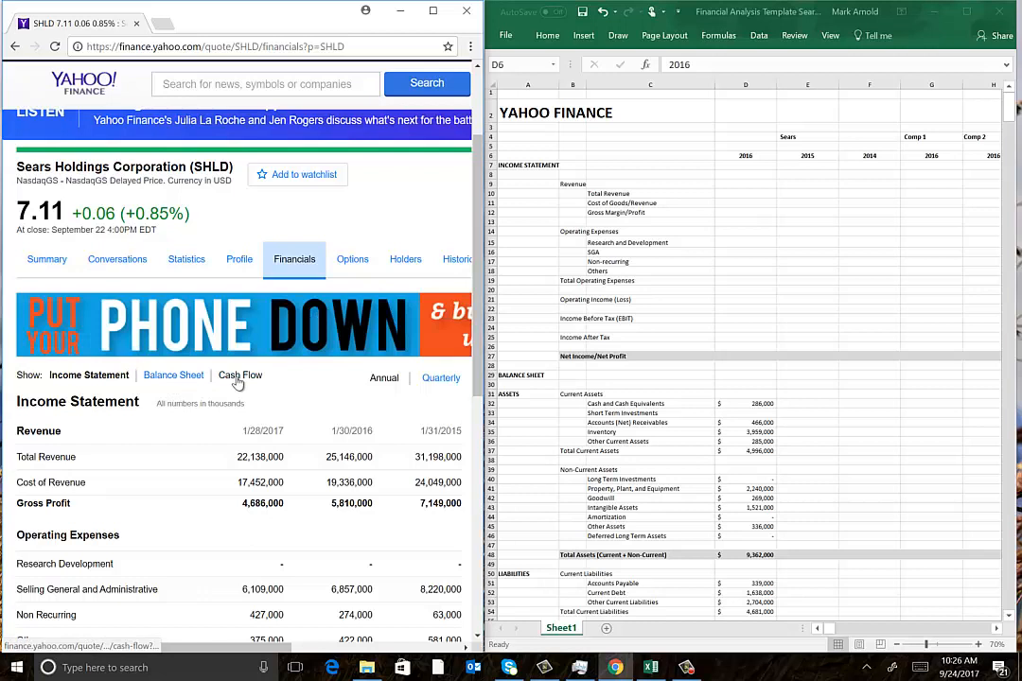
# View the quarterly income statement, return to the annual figures, and review them down to net income.
pyautogui.click(438, 378)
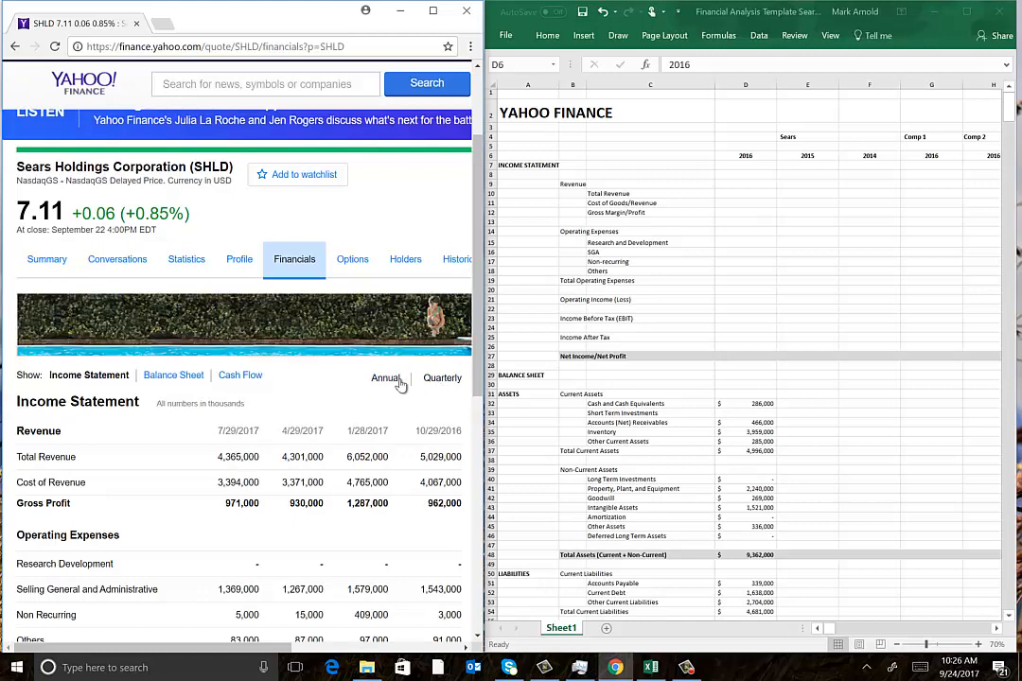
pyautogui.click(390, 381)
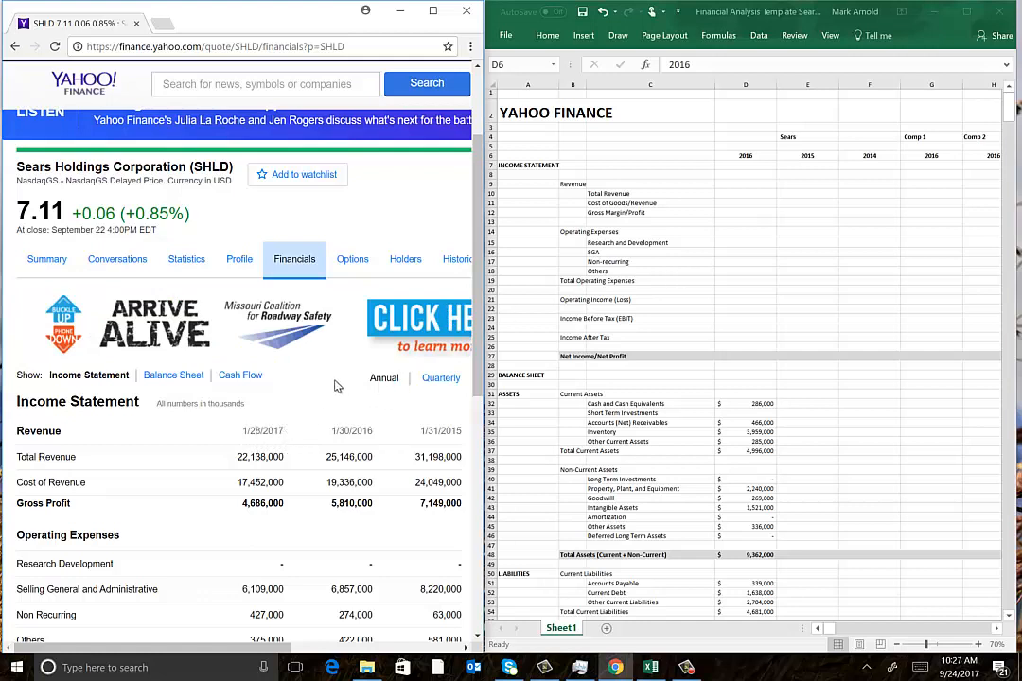
pyautogui.scroll(-8, 334, 385)
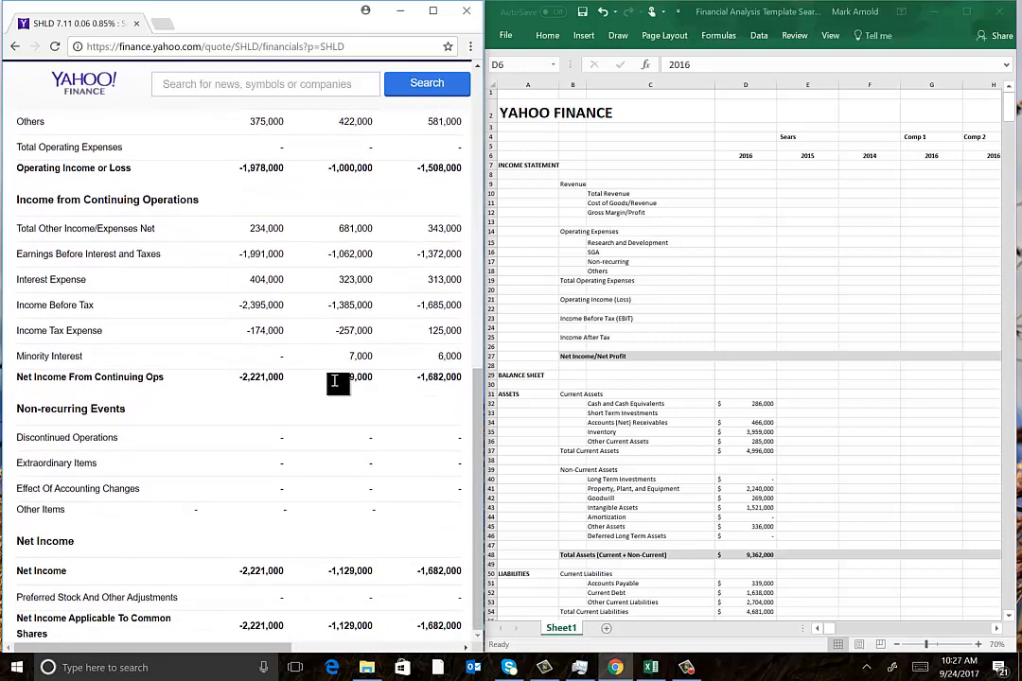
pyautogui.scroll(8, 334, 386)
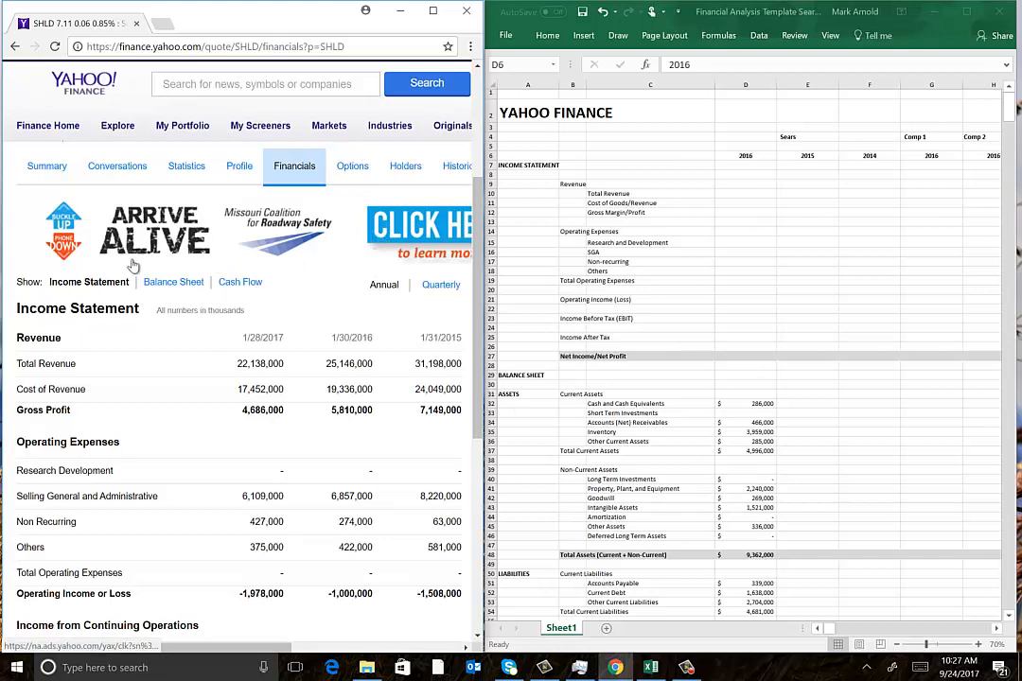
# Open the annual balance sheet of Sears and compare its cash and cash equivalents with cell D32 in the Excel template.
pyautogui.click(188, 287)
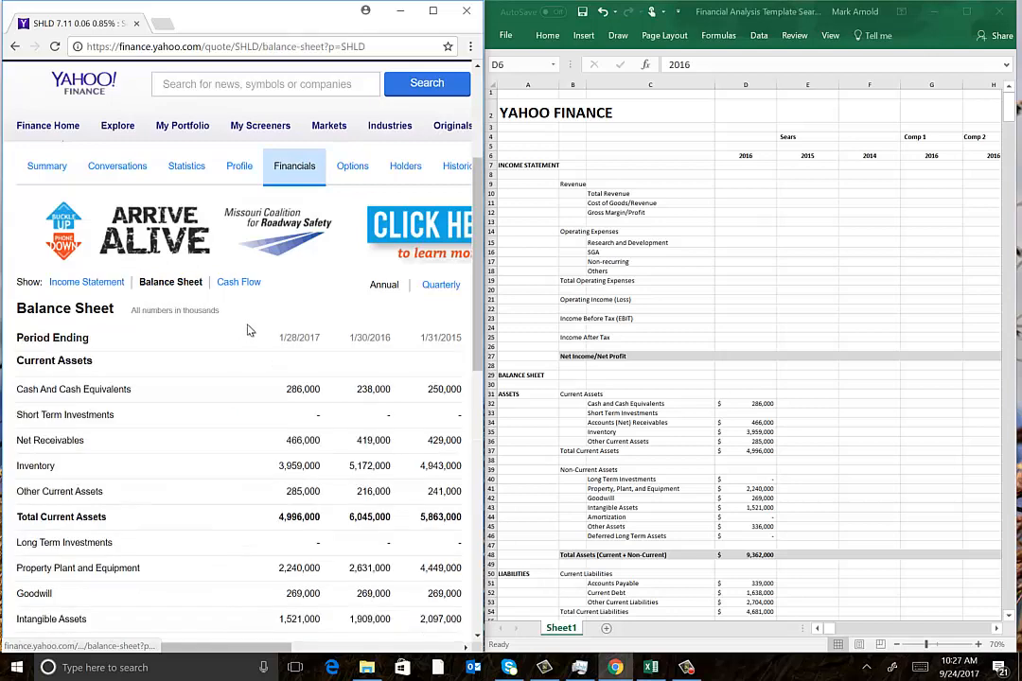
pyautogui.scroll(-1, 328, 344)
pyautogui.scroll(-2, 327, 344)
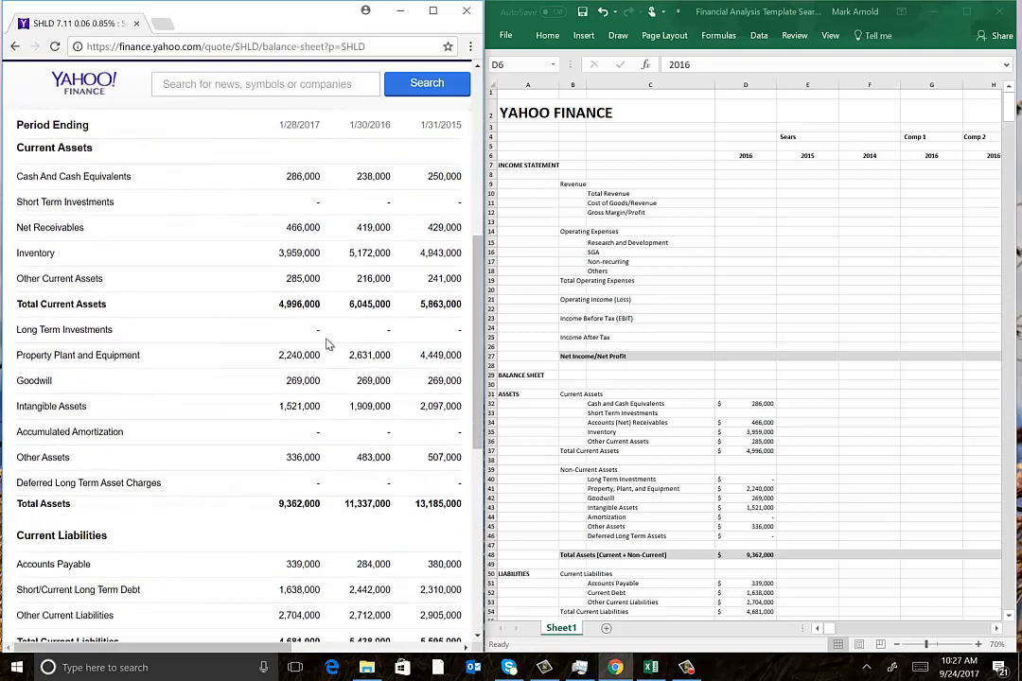
pyautogui.click(763, 405)
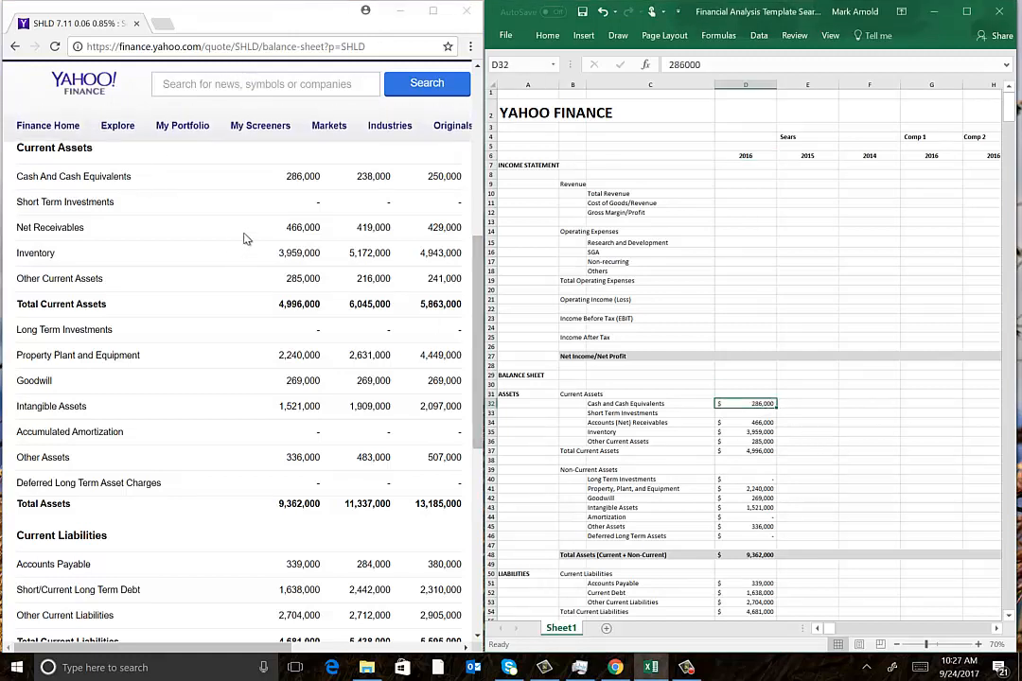
pyautogui.scroll(-2, 245, 238)
pyautogui.moveTo(478, 272); pyautogui.dragTo(478, 251)
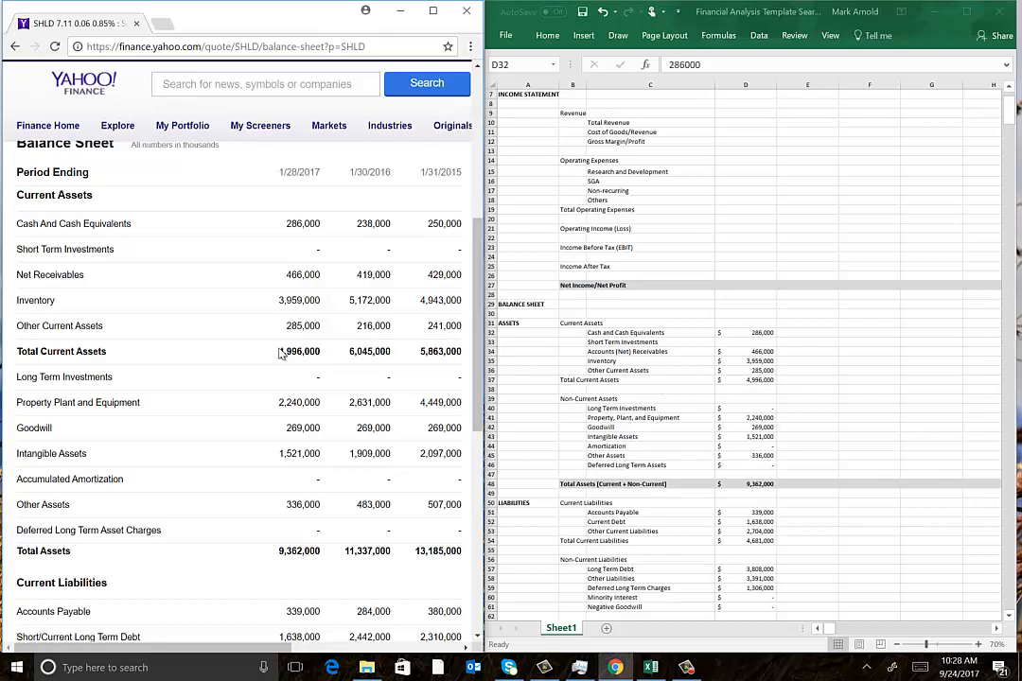
# Compare the 1/28/2017 total current assets and long term investments with the template's 2016 cells D37 and D40.
pyautogui.moveTo(280, 353); pyautogui.dragTo(327, 355)
pyautogui.click(758, 381)
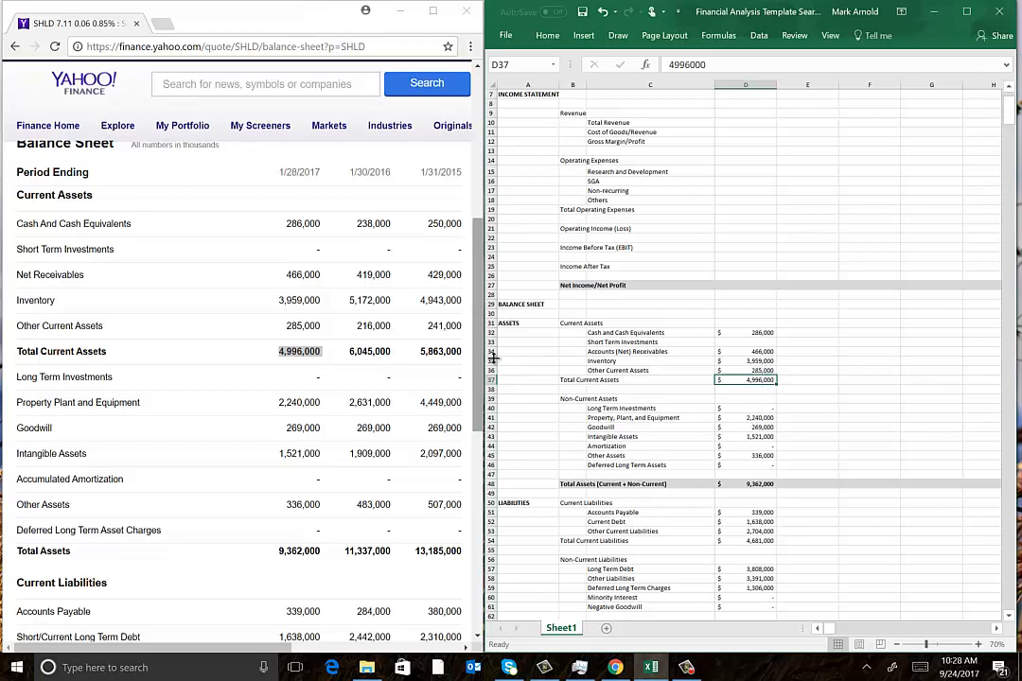
pyautogui.click(585, 398)
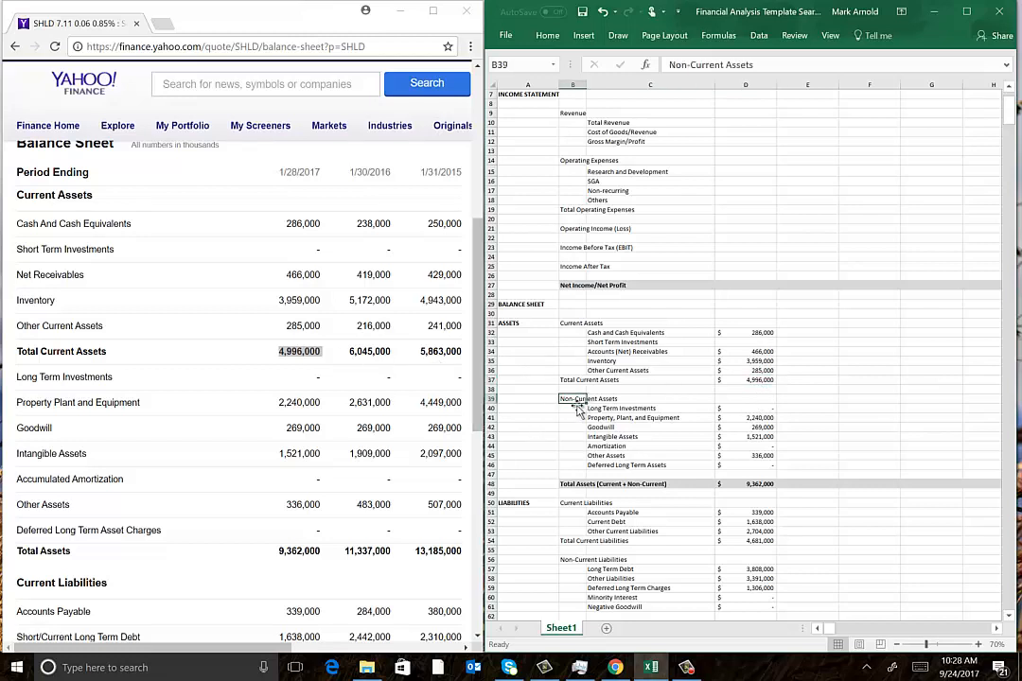
pyautogui.click(757, 409)
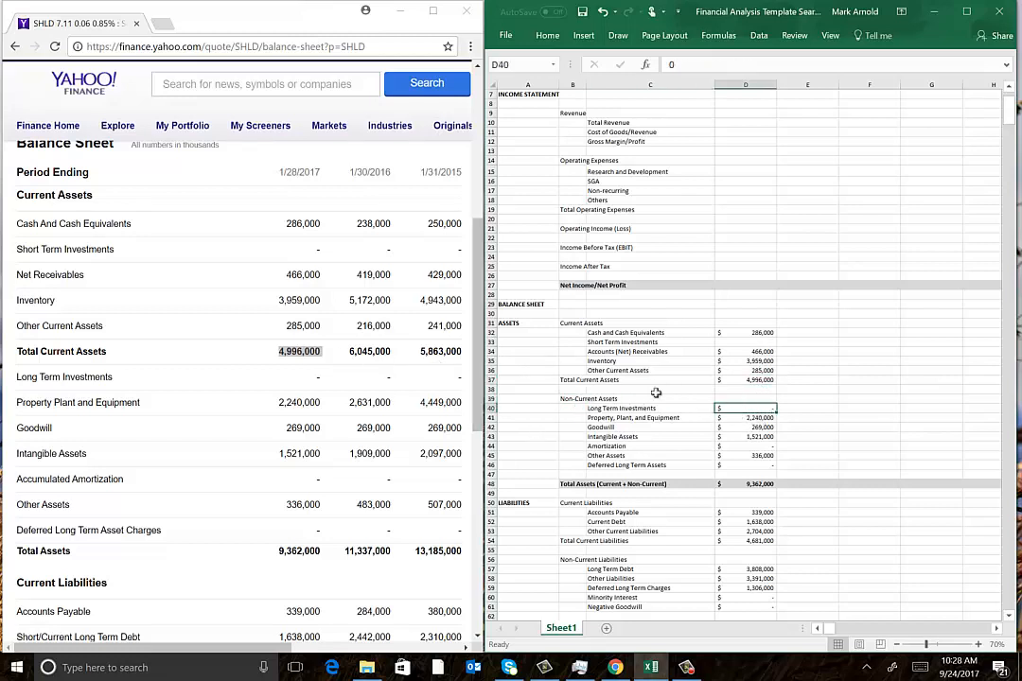
pyautogui.click(316, 384)
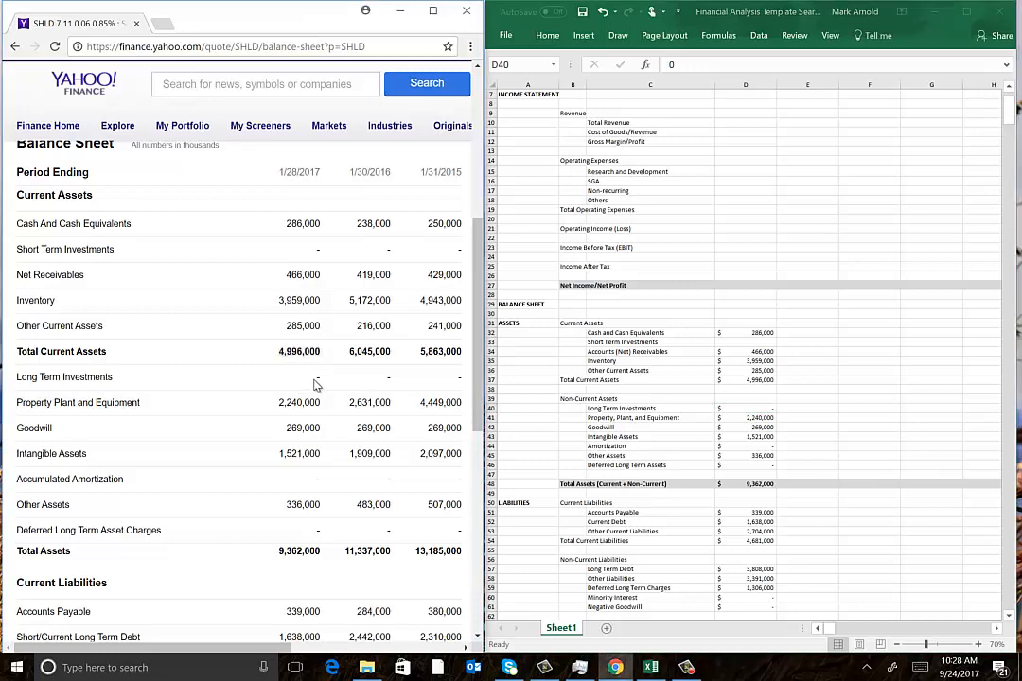
# Enter 2240000 as the 2016 Property, Plant, and Equipment value in cell D41 of the template.
pyautogui.scroll(-4, 316, 385)
pyautogui.scroll(2, 359, 387)
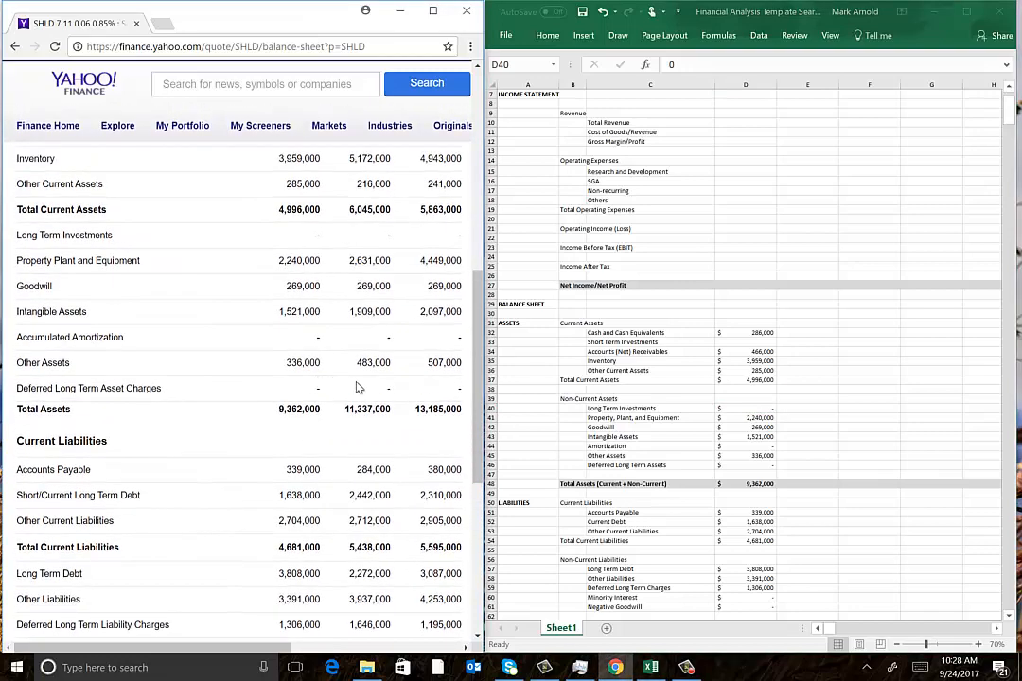
pyautogui.click(748, 418)
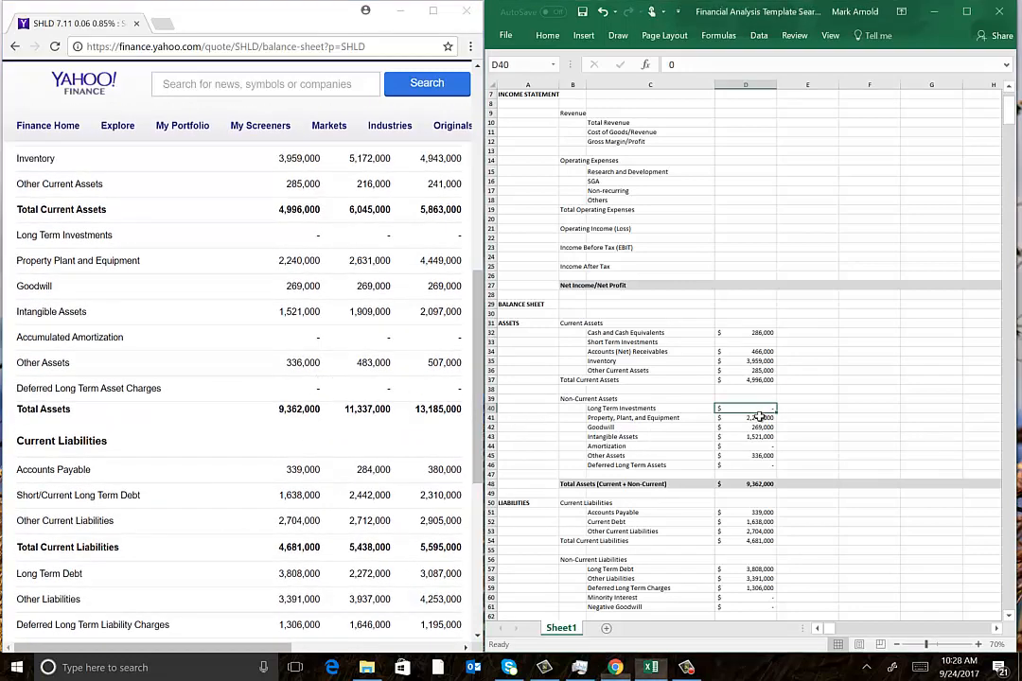
pyautogui.write('2240000')
pyautogui.hotkey('ctrl', 'Return')
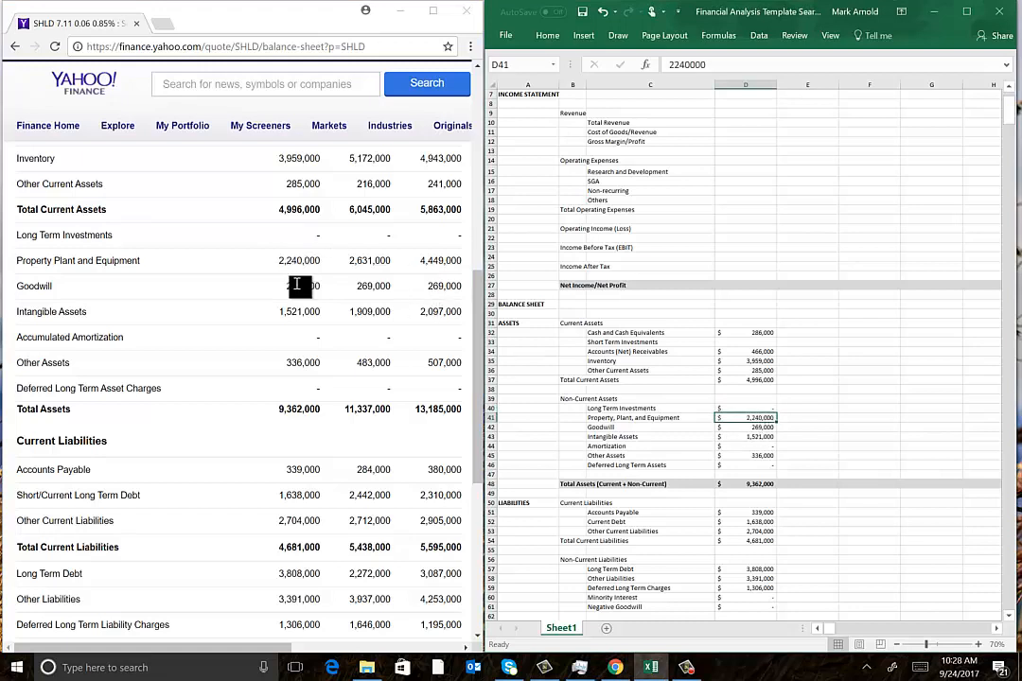
# Check the template's 2016 goodwill, intangible assets, amortization and other assets against the Yahoo balance sheet.
pyautogui.click(747, 431)
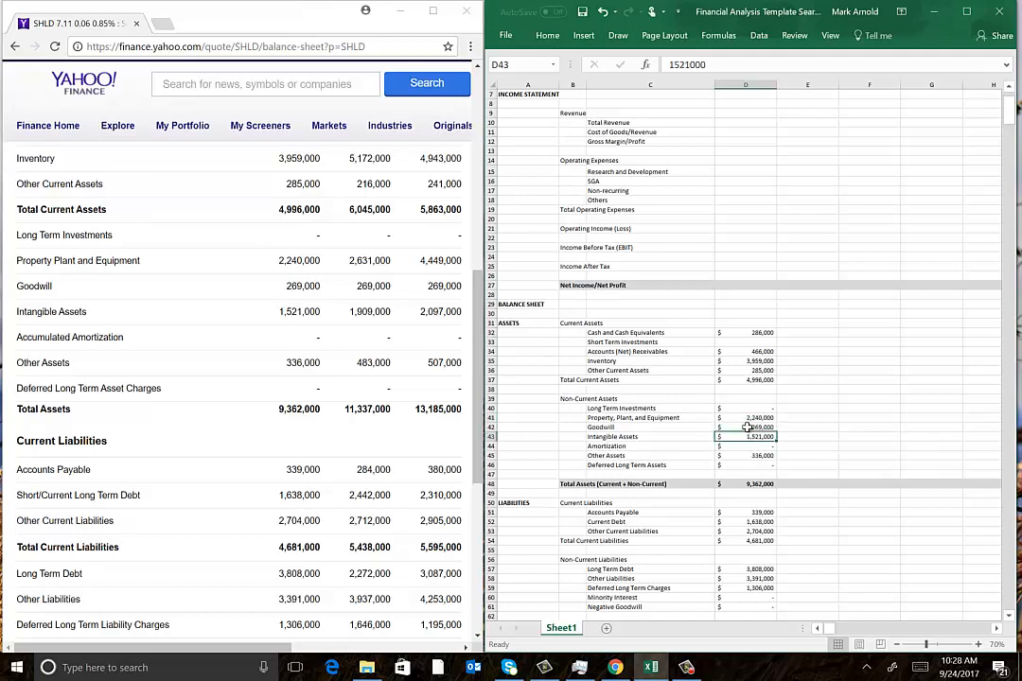
pyautogui.click(749, 437)
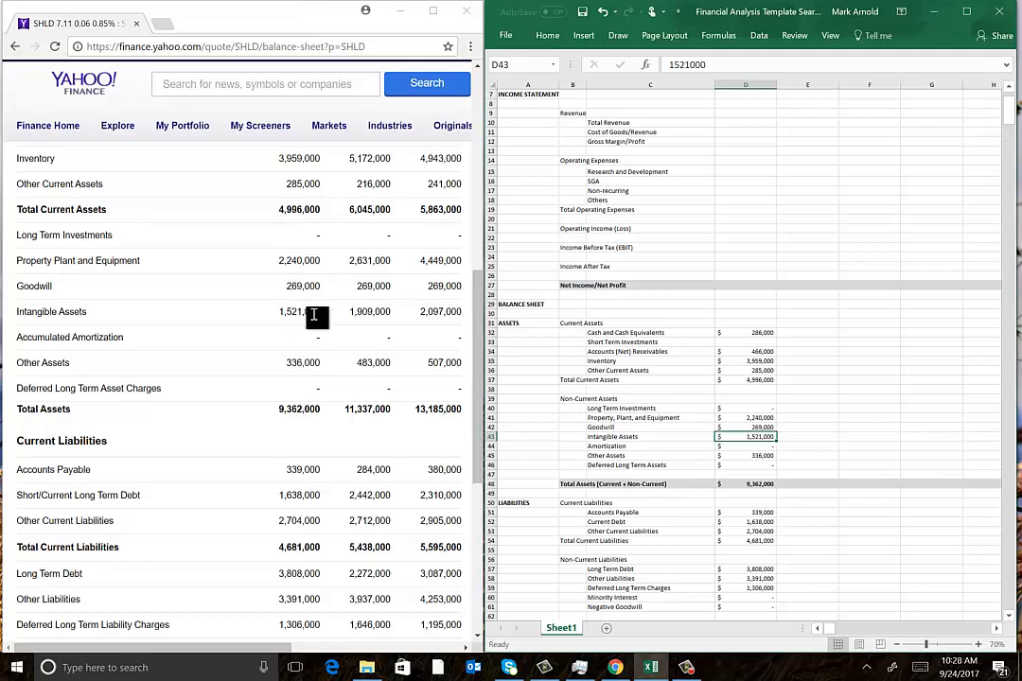
pyautogui.press('Down')
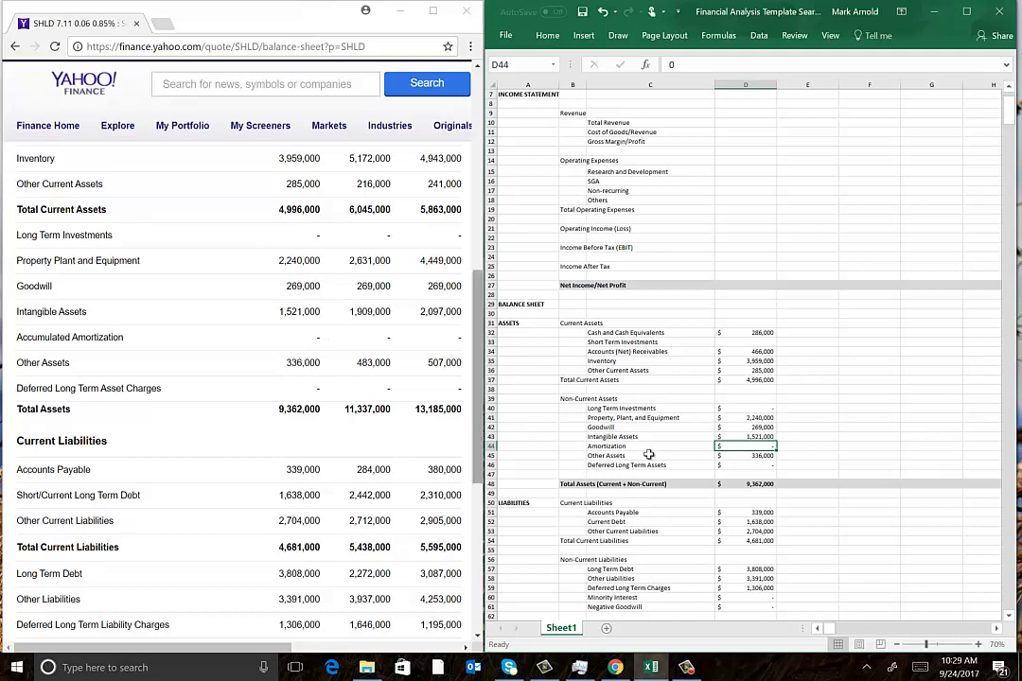
pyautogui.click(754, 456)
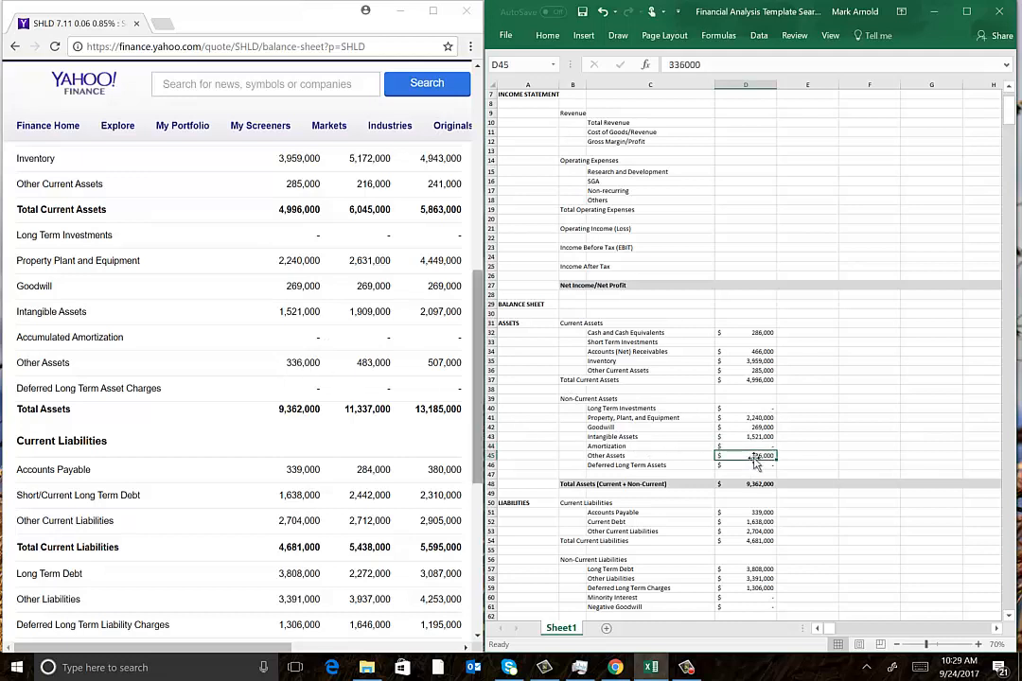
# Compare the 1/28/2017 total assets on the Yahoo balance sheet with the template's total assets in D48.
pyautogui.click(313, 411)
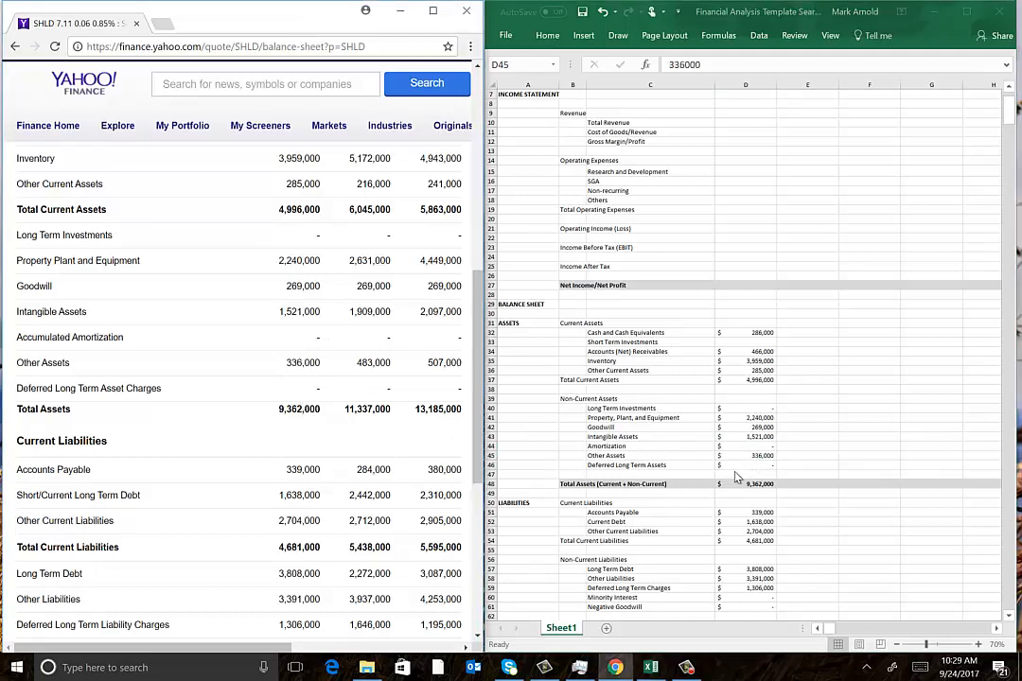
pyautogui.click(754, 483)
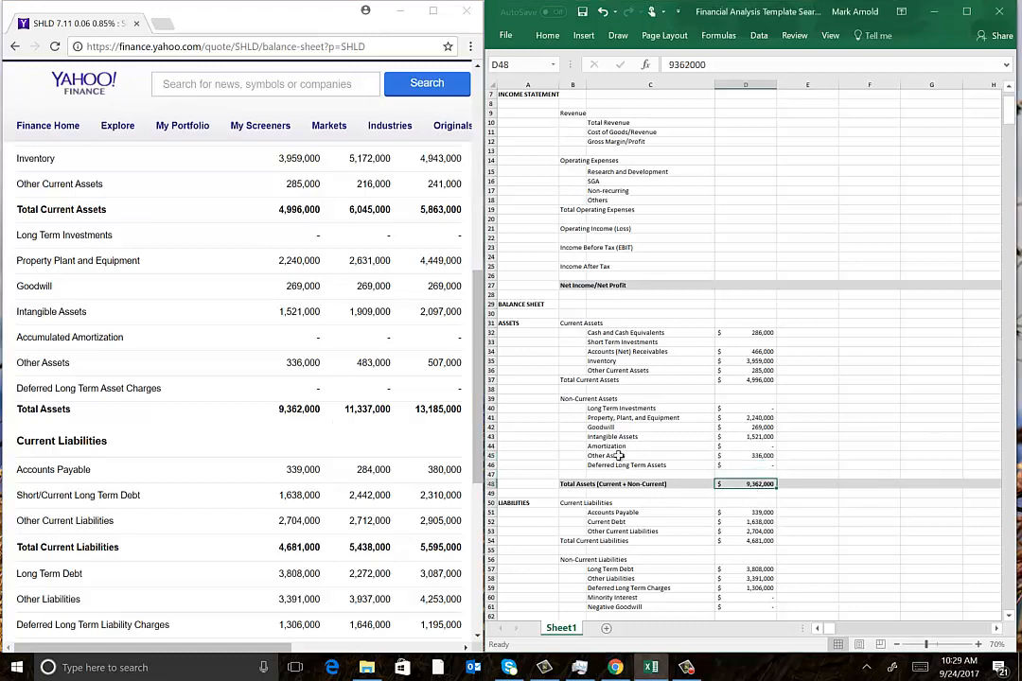
pyautogui.click(295, 410)
pyautogui.doubleClick(293, 411)
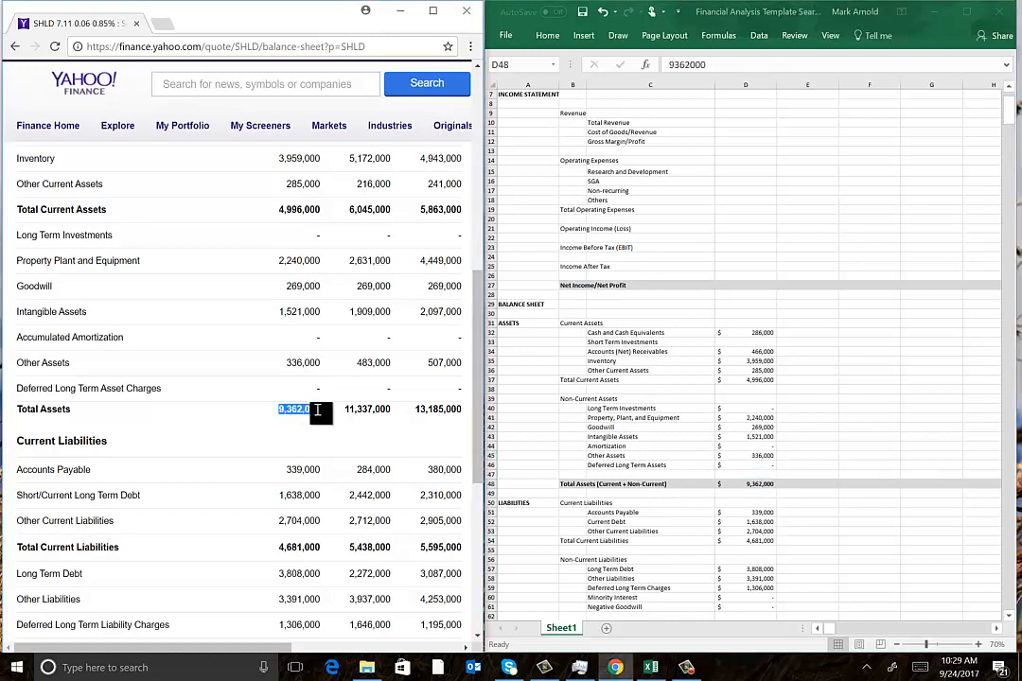
pyautogui.click(774, 485)
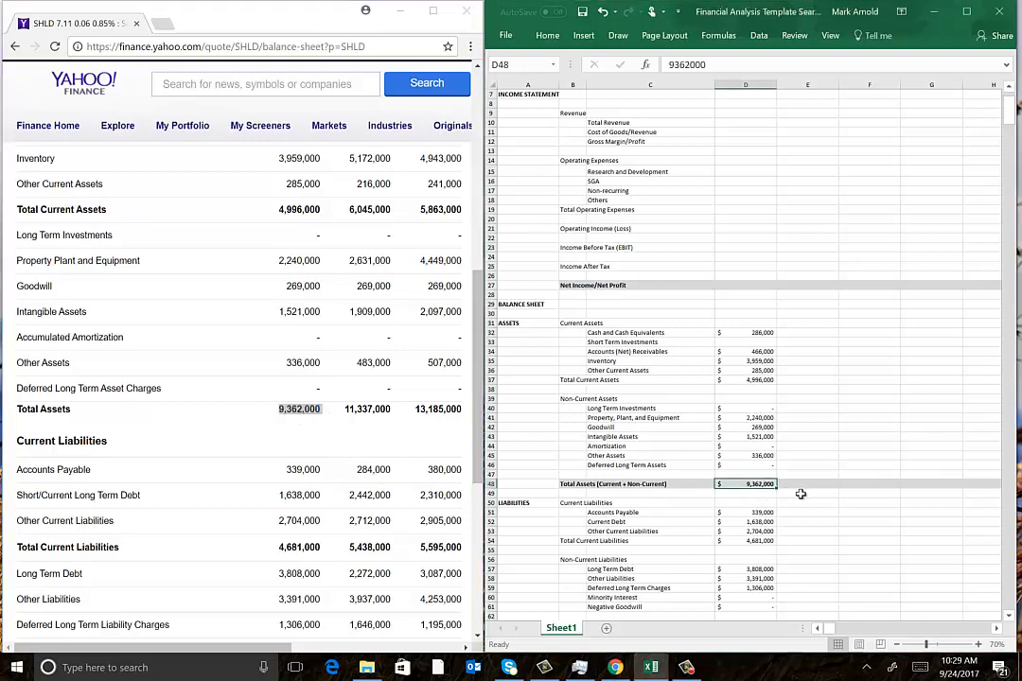
# Compare the 1/28/2017 accounts payable, short-term debt and other current liabilities on Yahoo with the template's 2016 cells D51 to D53.
pyautogui.scroll(-5, 795, 492)
pyautogui.scroll(-2, 801, 495)
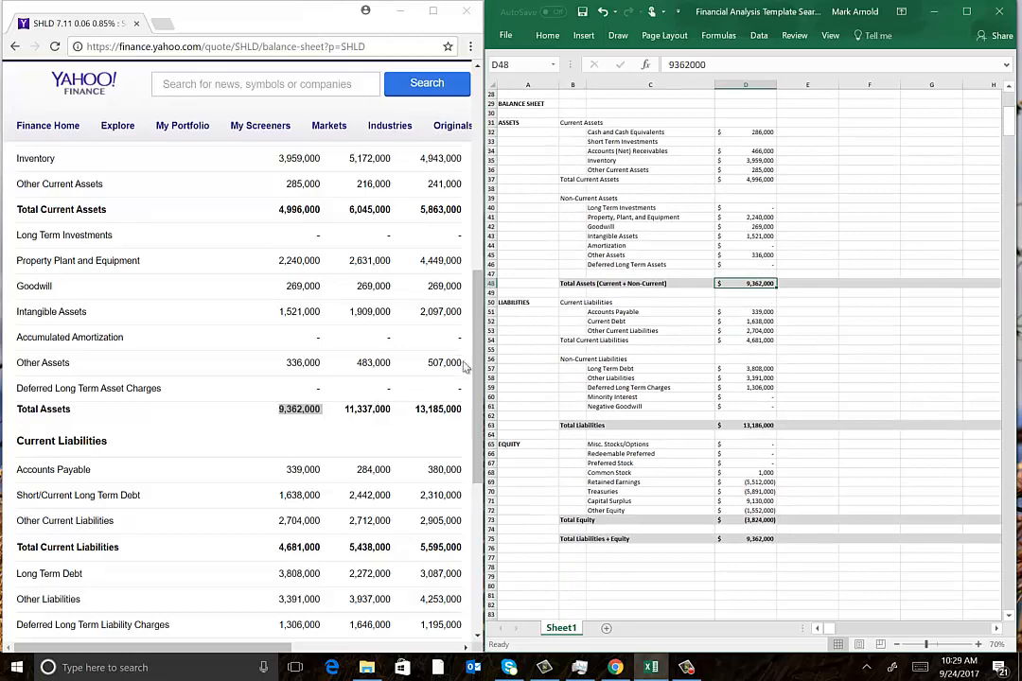
pyautogui.click(478, 388)
pyautogui.moveTo(478, 388); pyautogui.dragTo(480, 463)
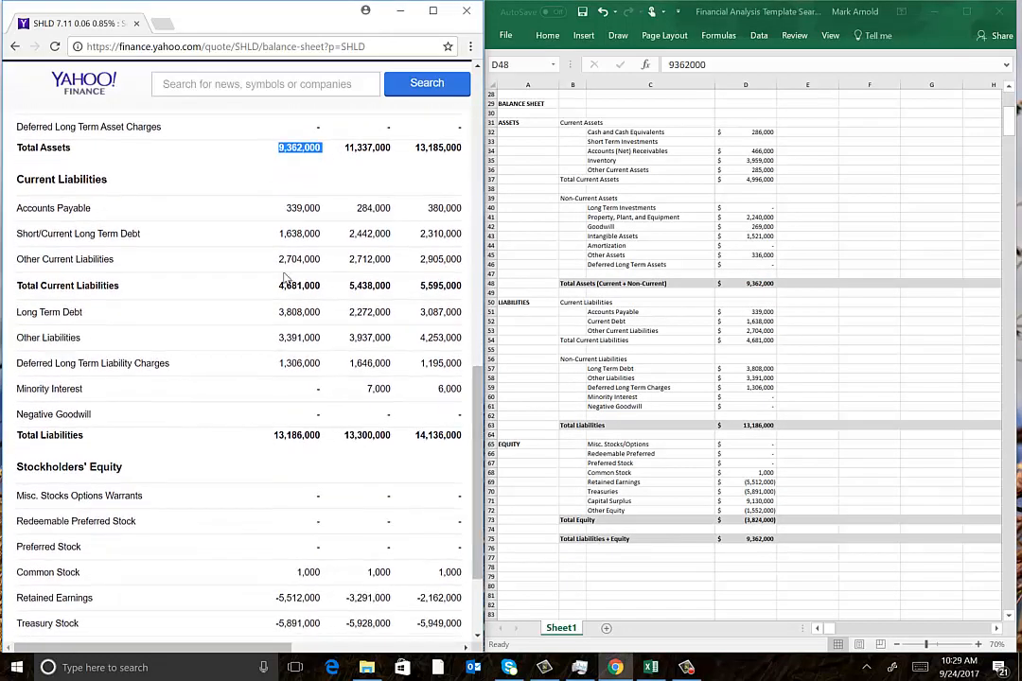
pyautogui.click(755, 312)
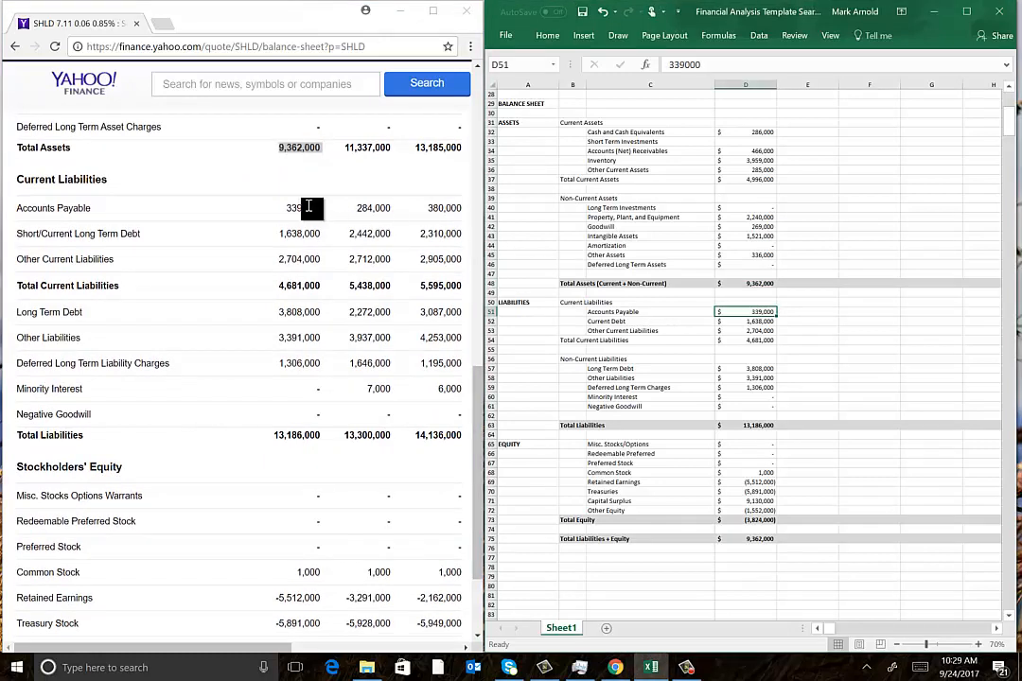
pyautogui.moveTo(286, 207); pyautogui.dragTo(322, 212)
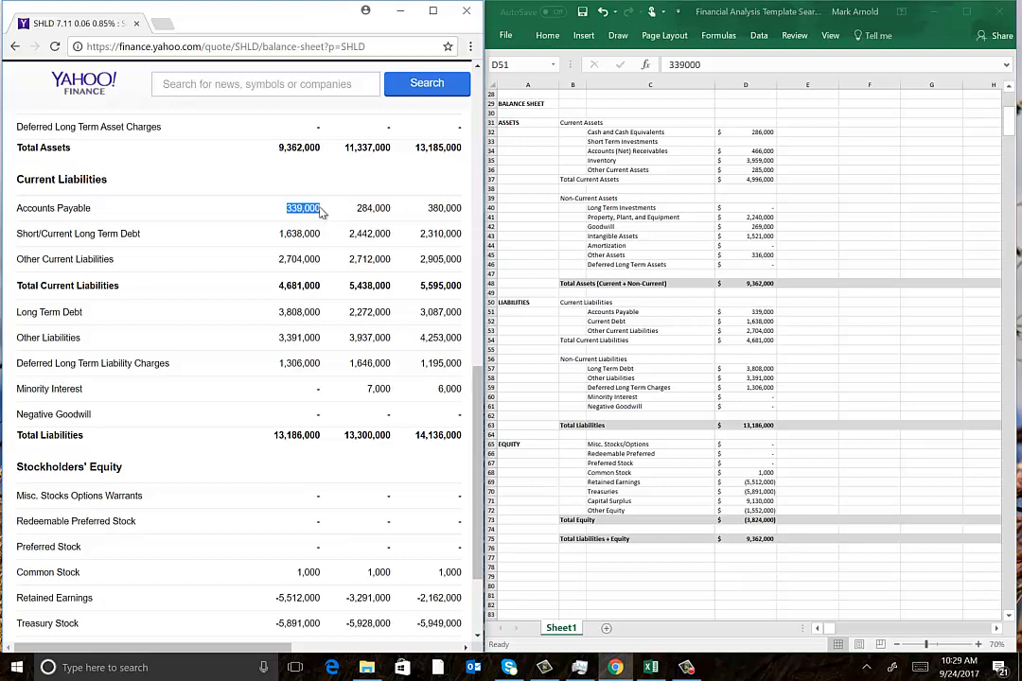
pyautogui.click(761, 322)
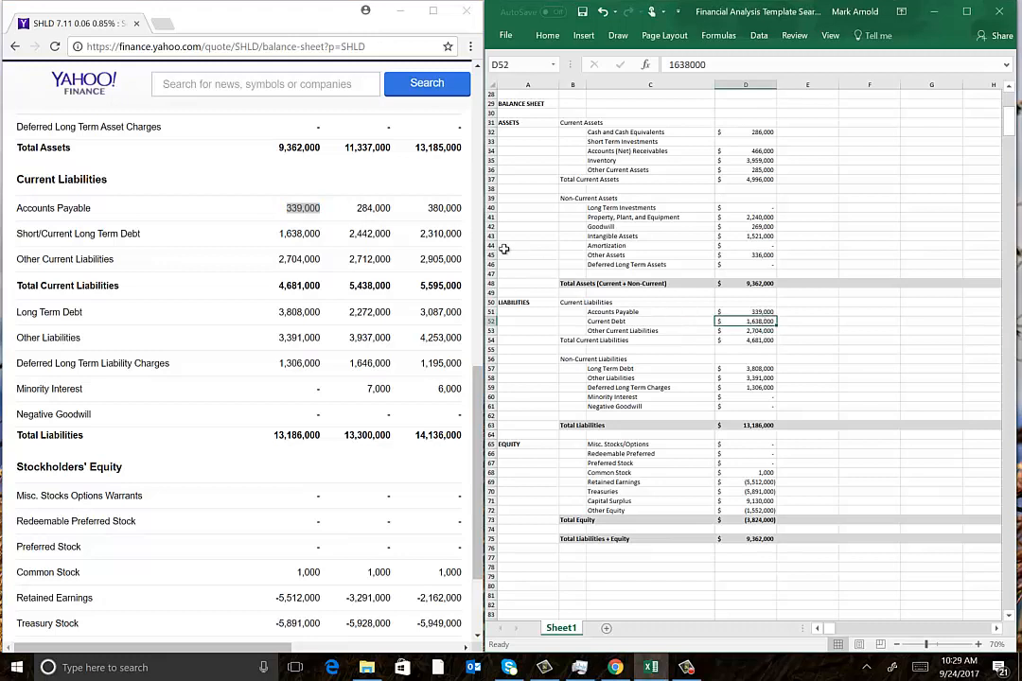
pyautogui.click(726, 330)
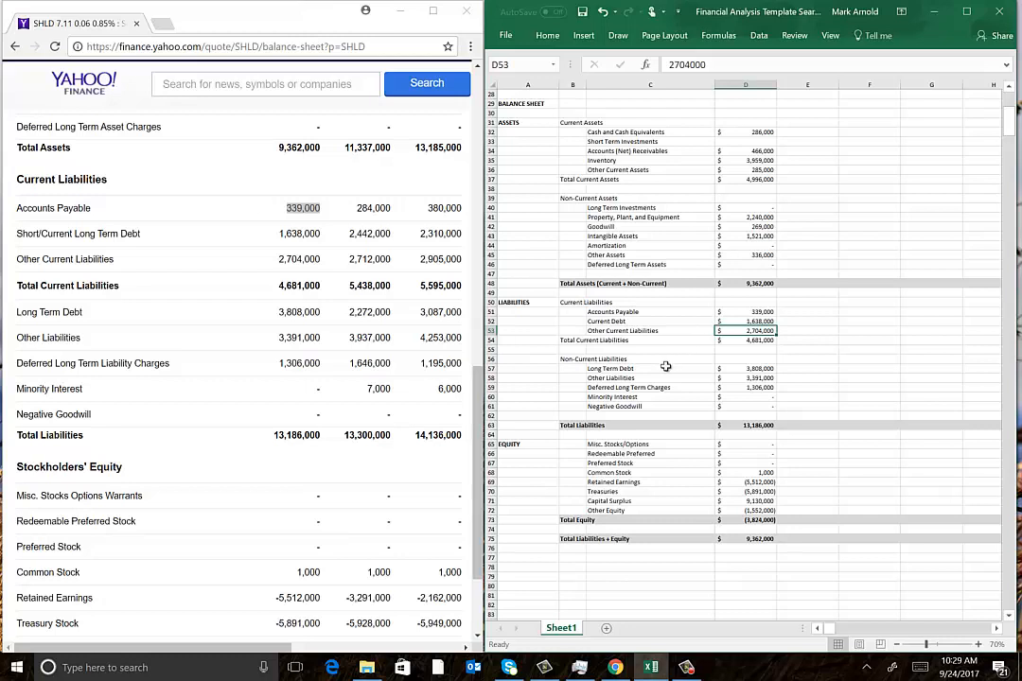
# Compare the 1/28/2017 total current liabilities on the Yahoo balance sheet with the template's cell D54.
pyautogui.click(747, 369)
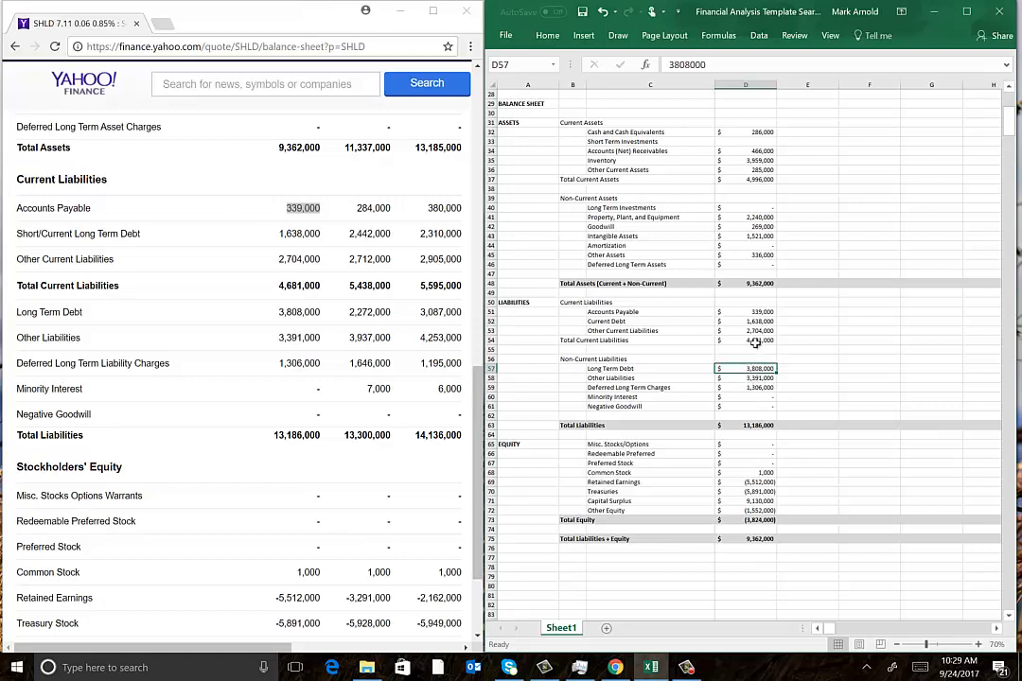
pyautogui.click(756, 341)
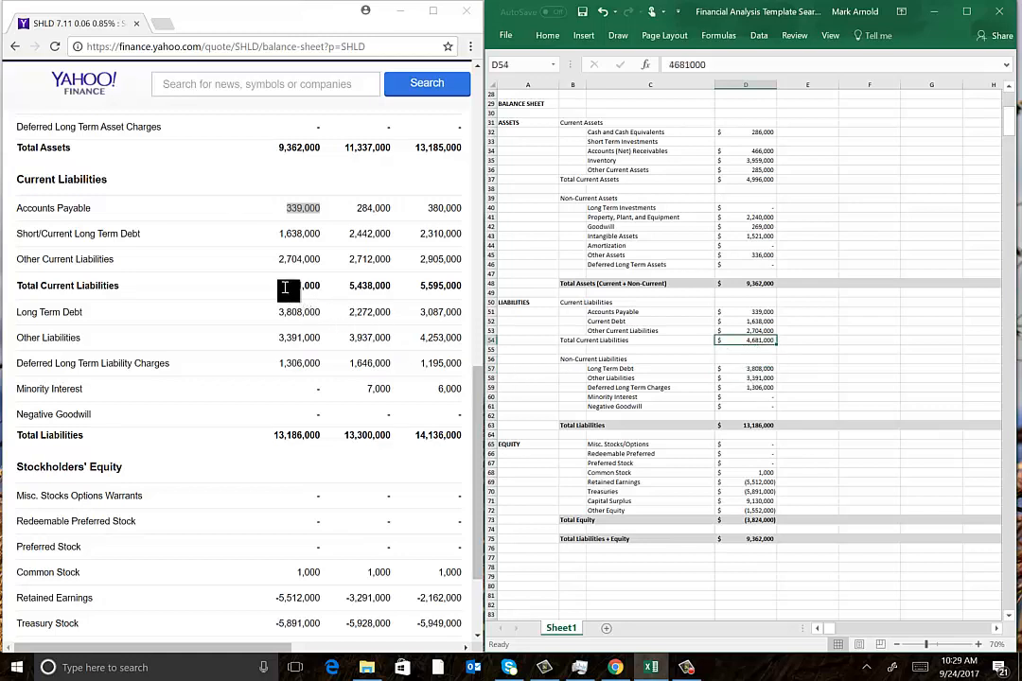
pyautogui.moveTo(278, 287); pyautogui.dragTo(322, 288)
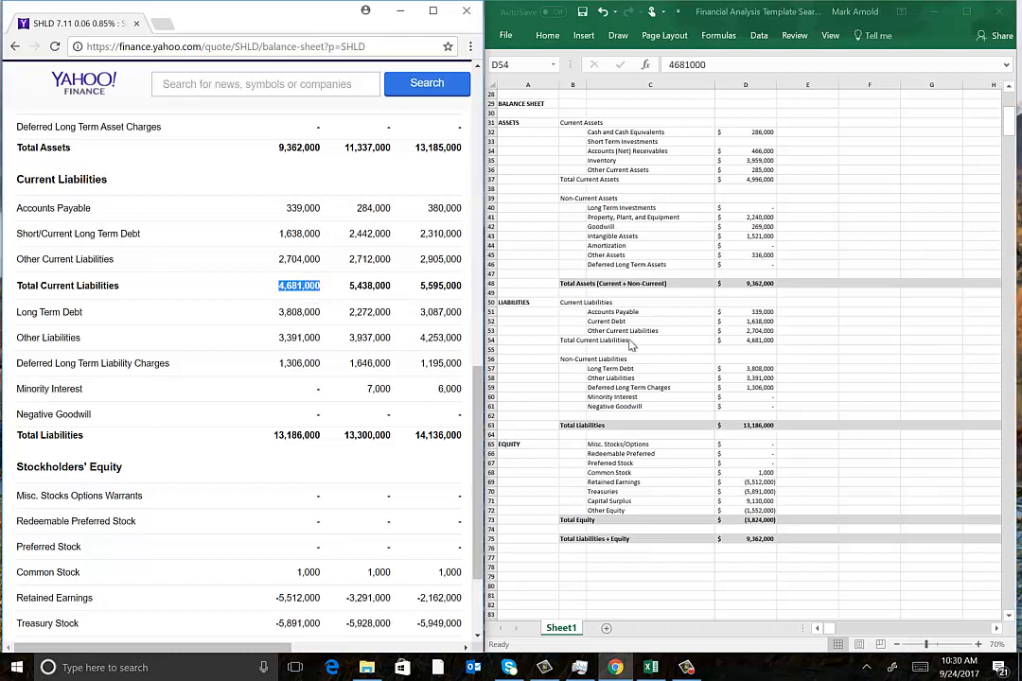
pyautogui.click(722, 341)
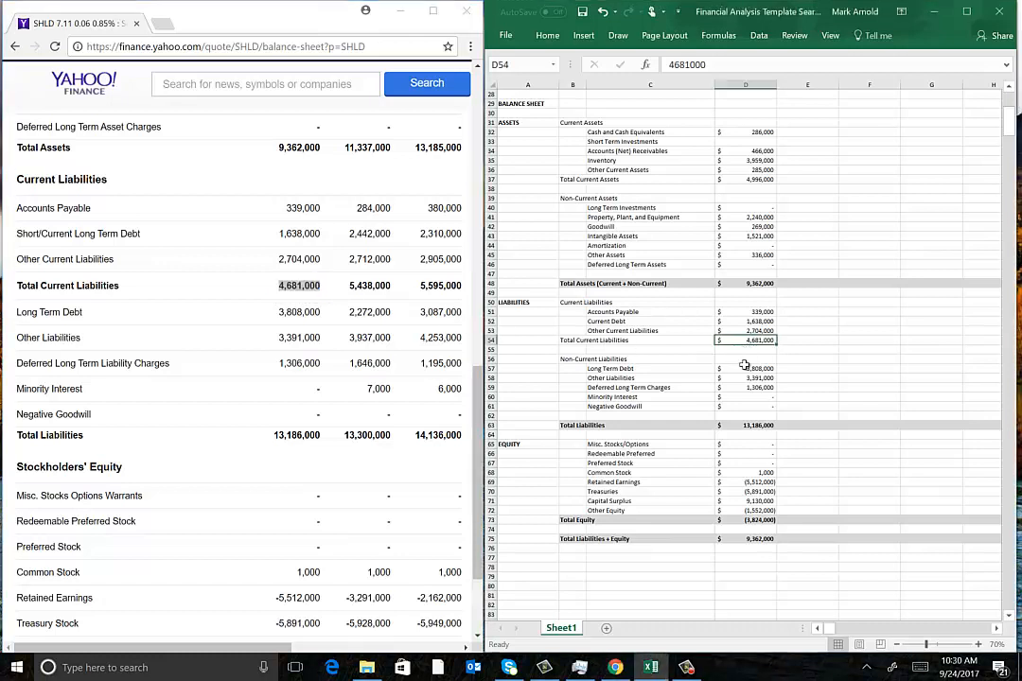
# Check the template's 2016 long term debt, other liabilities and deferred long term charges in D57 to D59 against the Yahoo balance sheet.
pyautogui.click(749, 368)
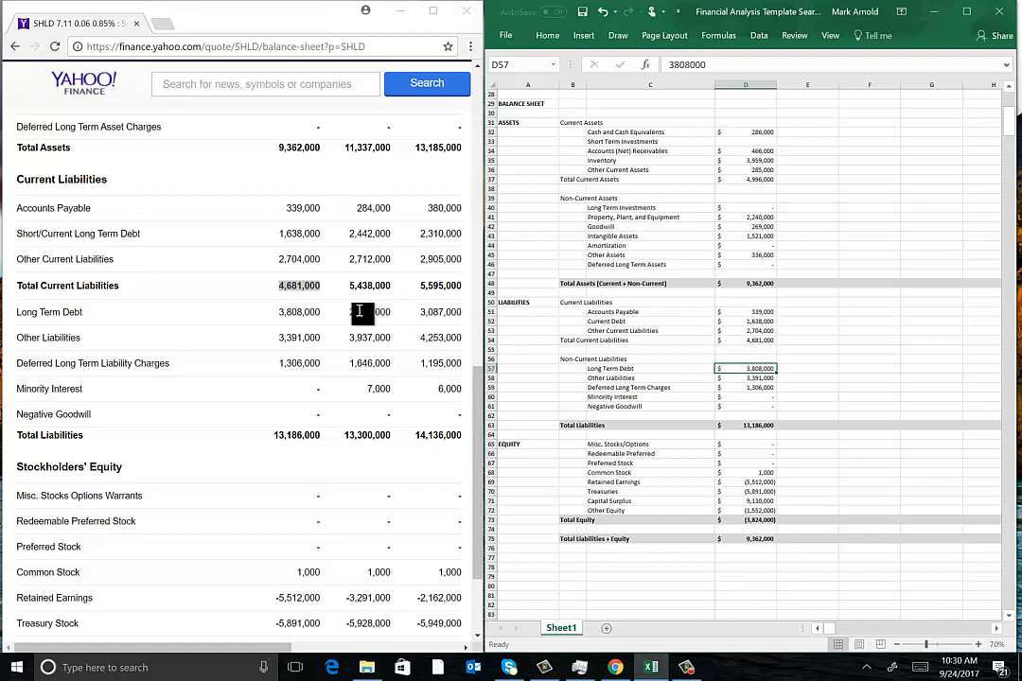
pyautogui.click(747, 378)
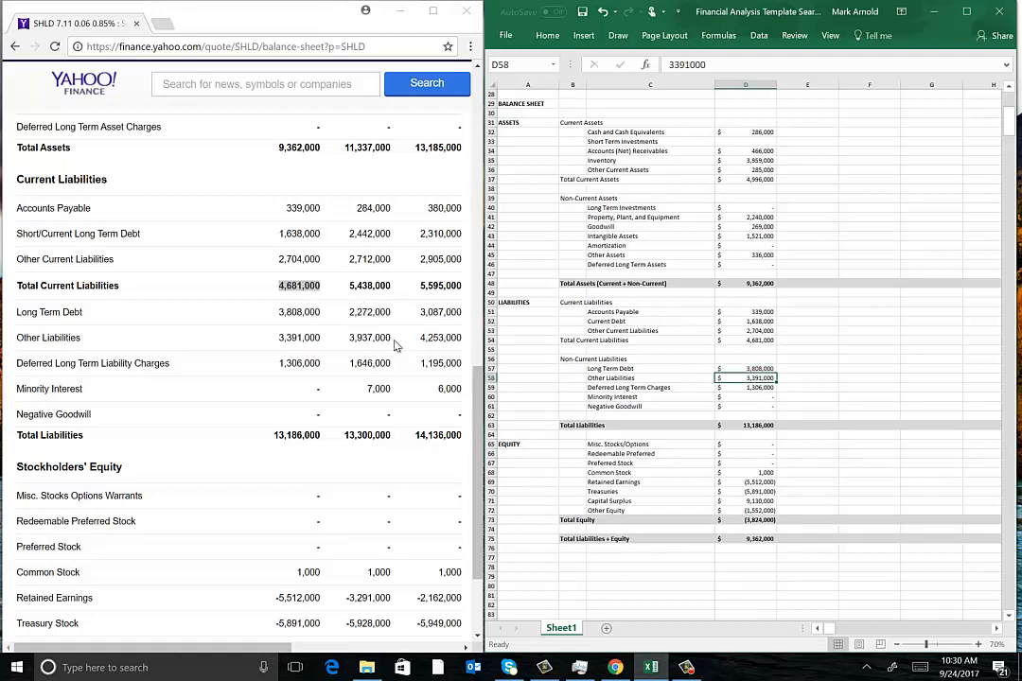
pyautogui.moveTo(279, 338); pyautogui.dragTo(385, 345)
pyautogui.click(757, 378)
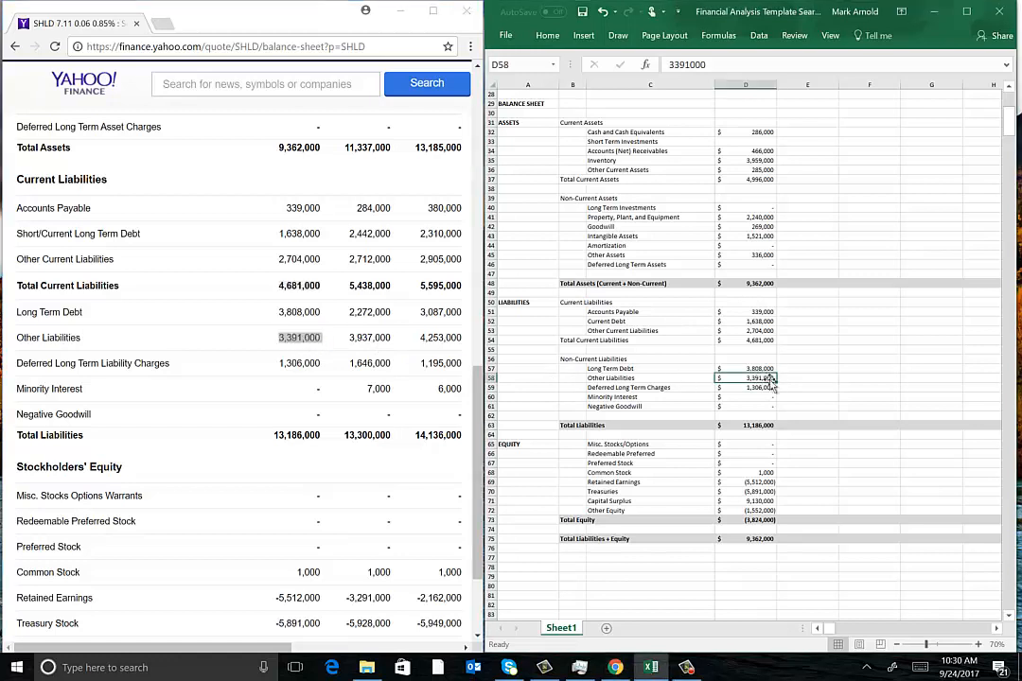
pyautogui.click(765, 388)
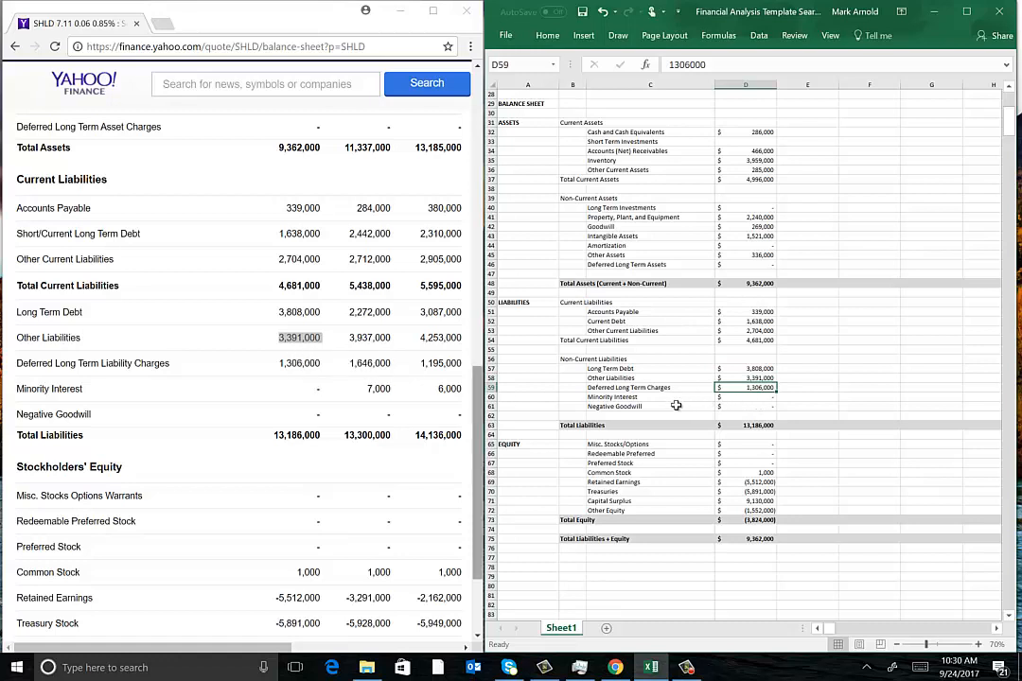
# Compare the 1/28/2017 total liabilities on the Yahoo balance sheet with the template's cell D63.
pyautogui.click(760, 425)
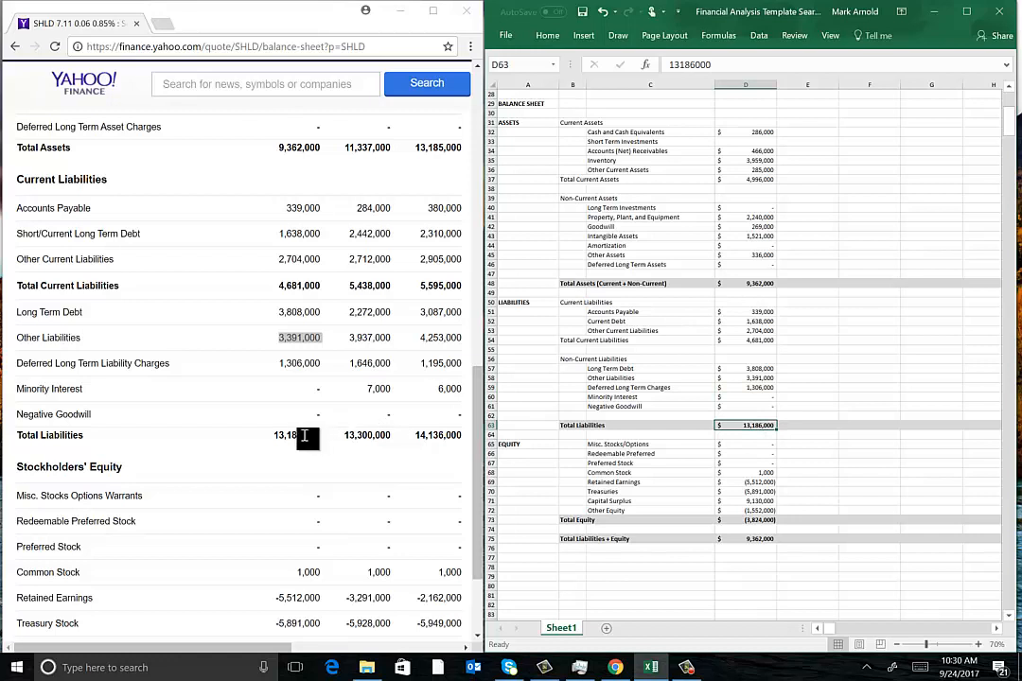
pyautogui.moveTo(273, 435); pyautogui.dragTo(319, 436)
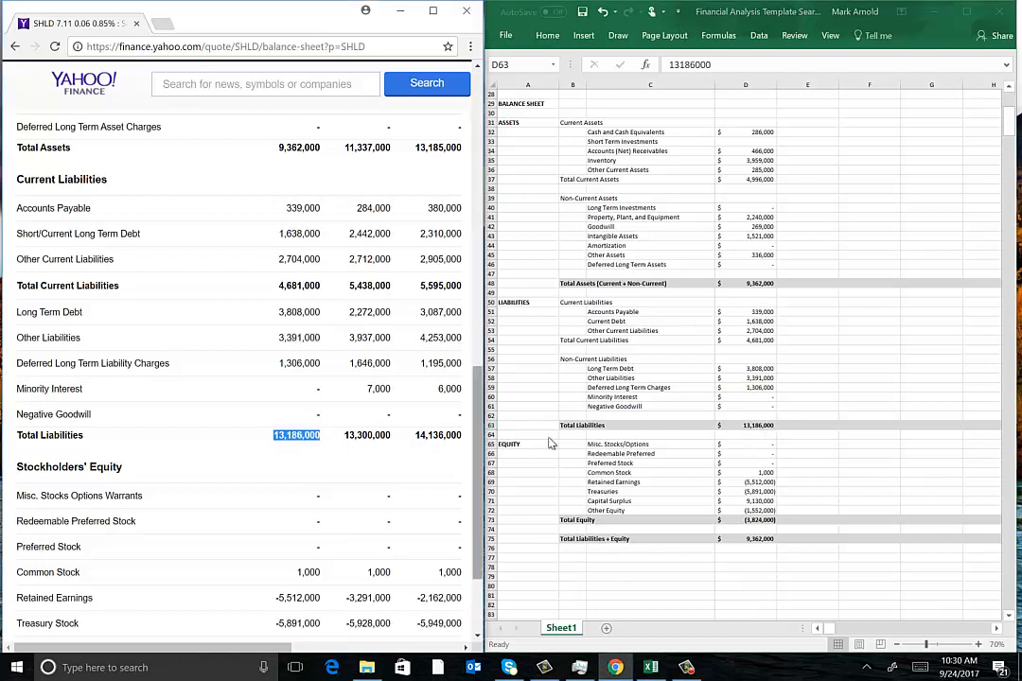
pyautogui.click(762, 425)
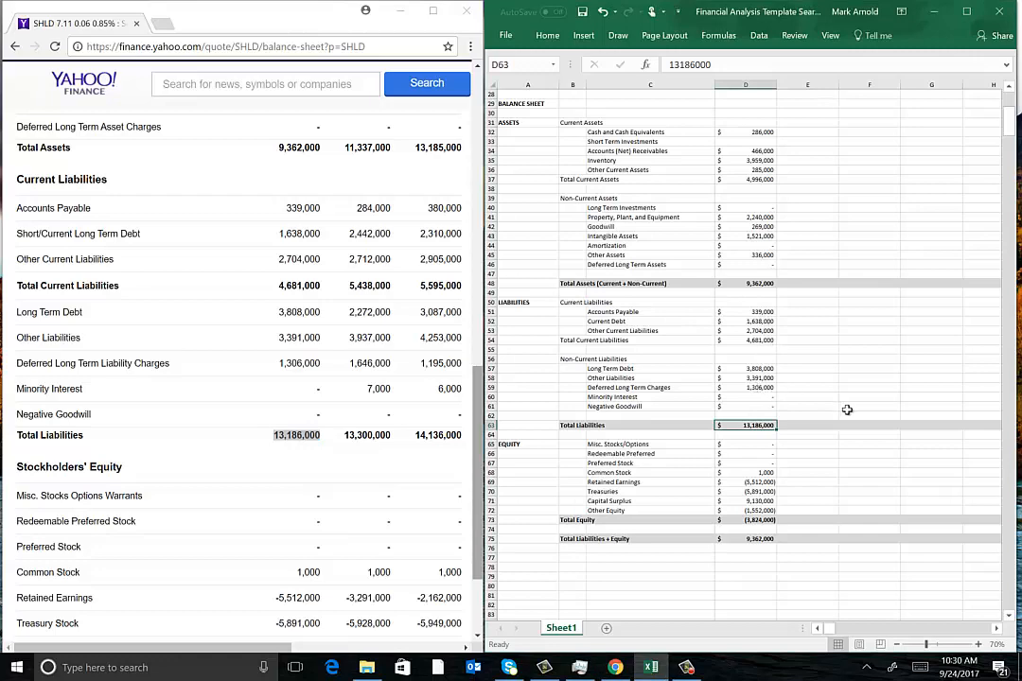
# Check the template's 2016 equity entries and total equity in D73 against the Stockholders' Equity section of the Yahoo balance sheet.
pyautogui.scroll(-4, 847, 410)
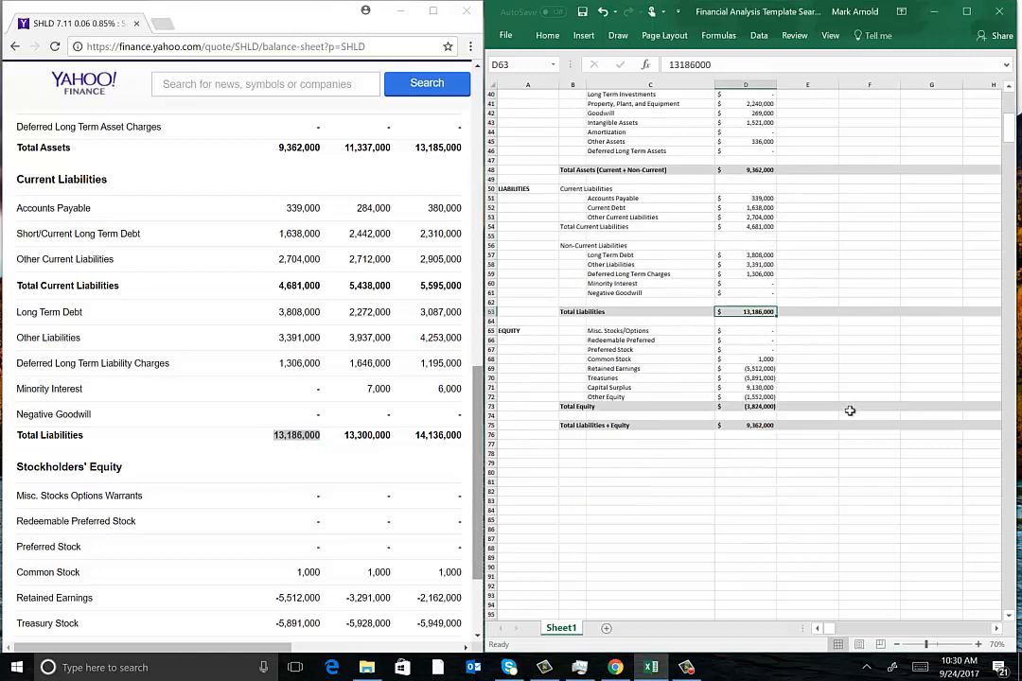
pyautogui.click(361, 445)
pyautogui.scroll(-3, 352, 436)
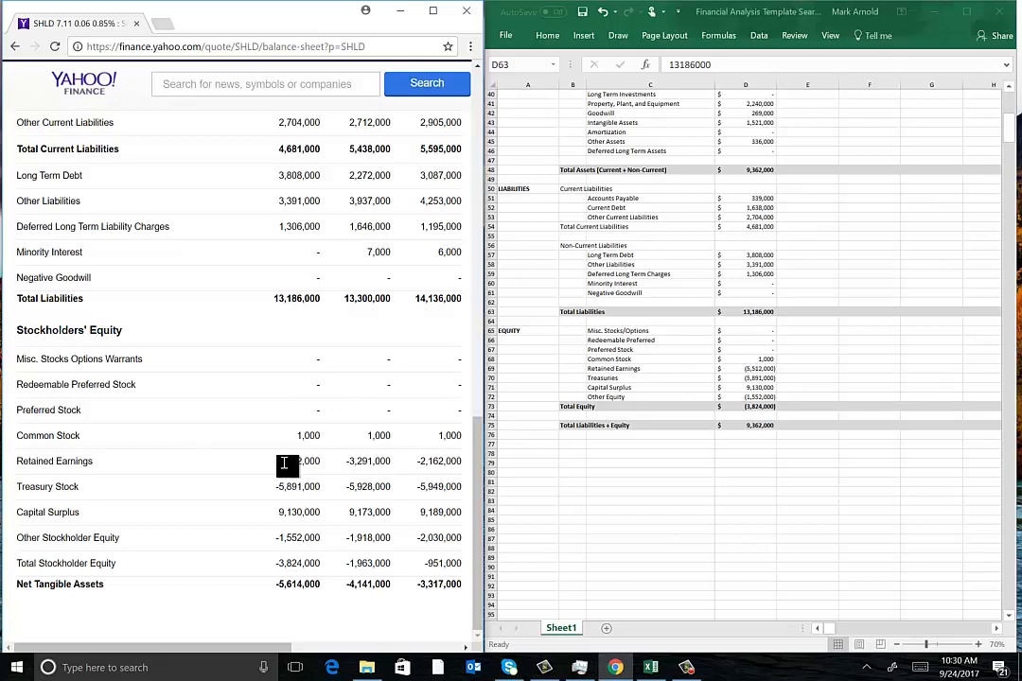
pyautogui.moveTo(274, 461); pyautogui.dragTo(326, 468)
pyautogui.moveTo(275, 487); pyautogui.dragTo(315, 512)
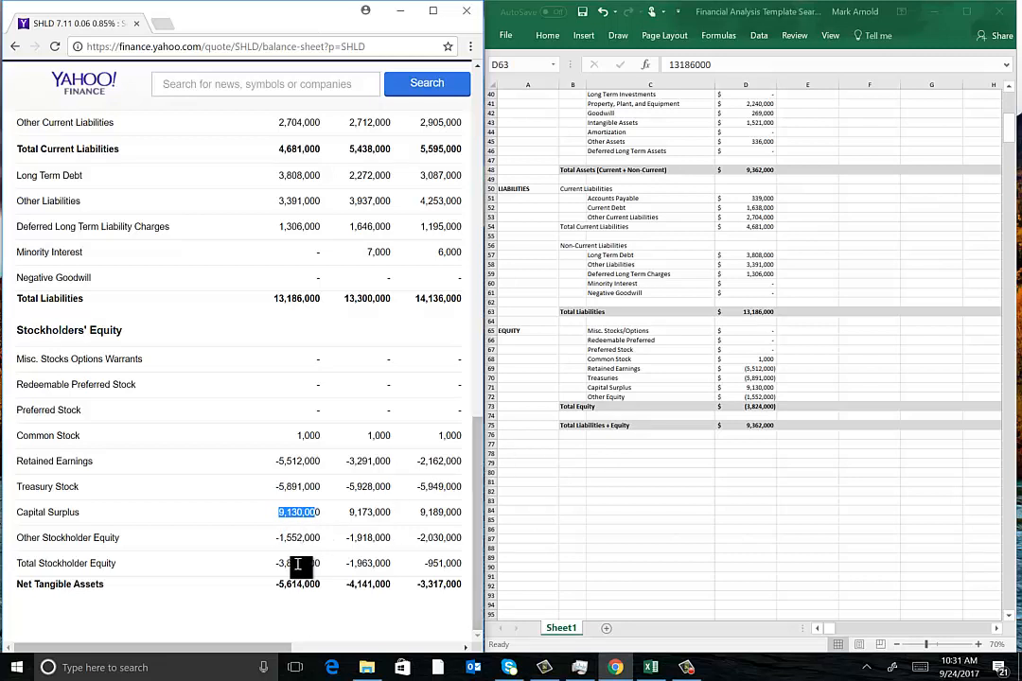
pyautogui.moveTo(276, 564); pyautogui.dragTo(359, 560)
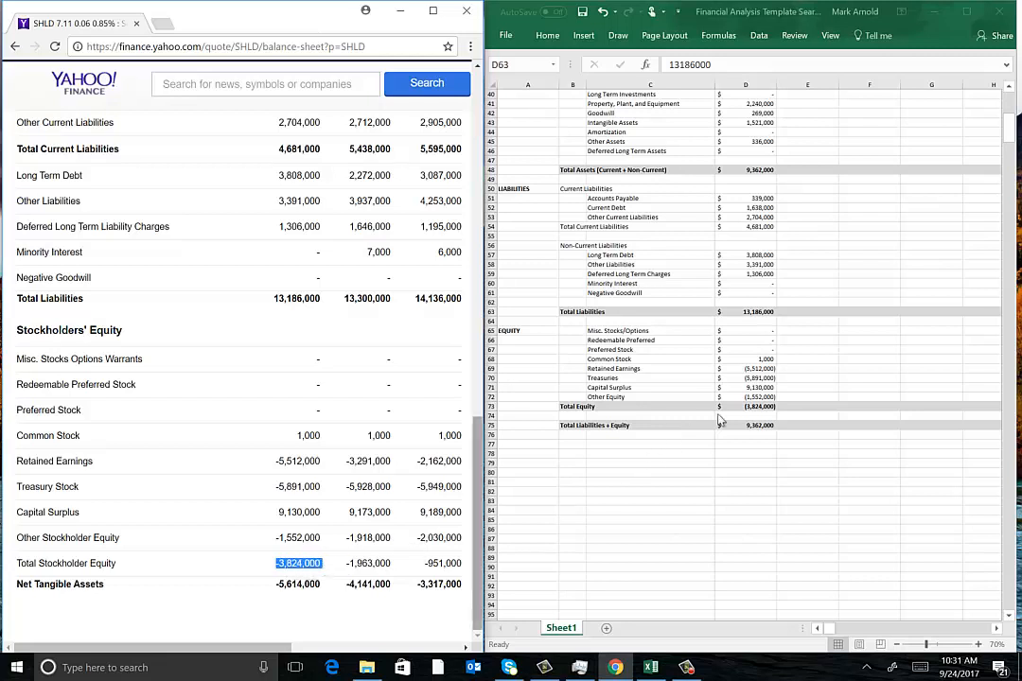
pyautogui.click(752, 407)
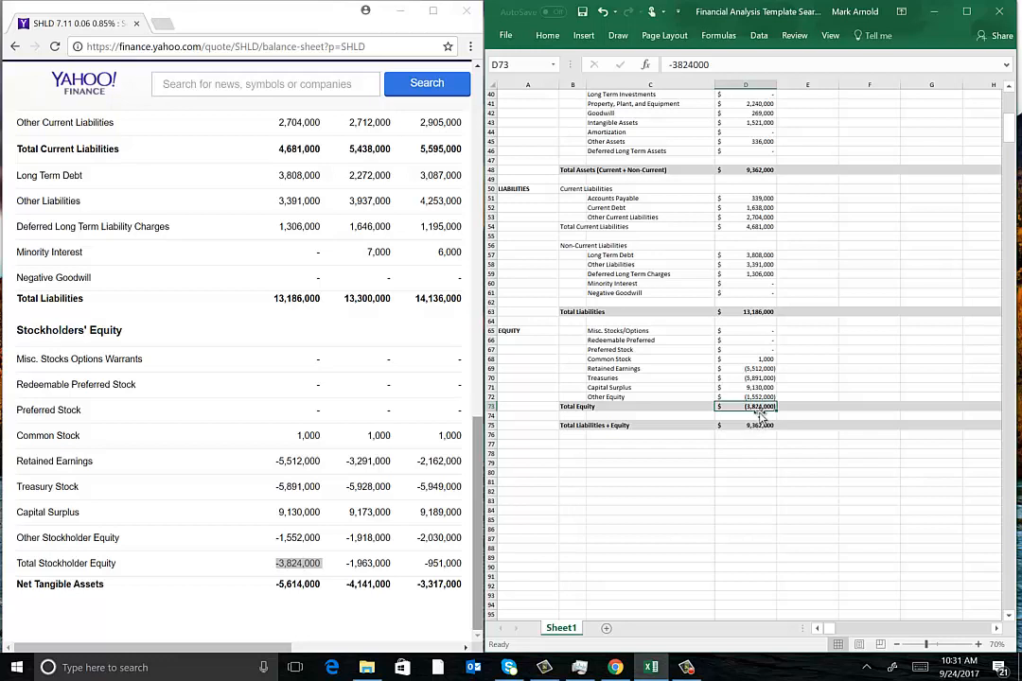
# Review the total liabilities plus equity formula in D75 with its inputs D63 and D73, and compare its result with total assets in D48.
pyautogui.click(762, 425)
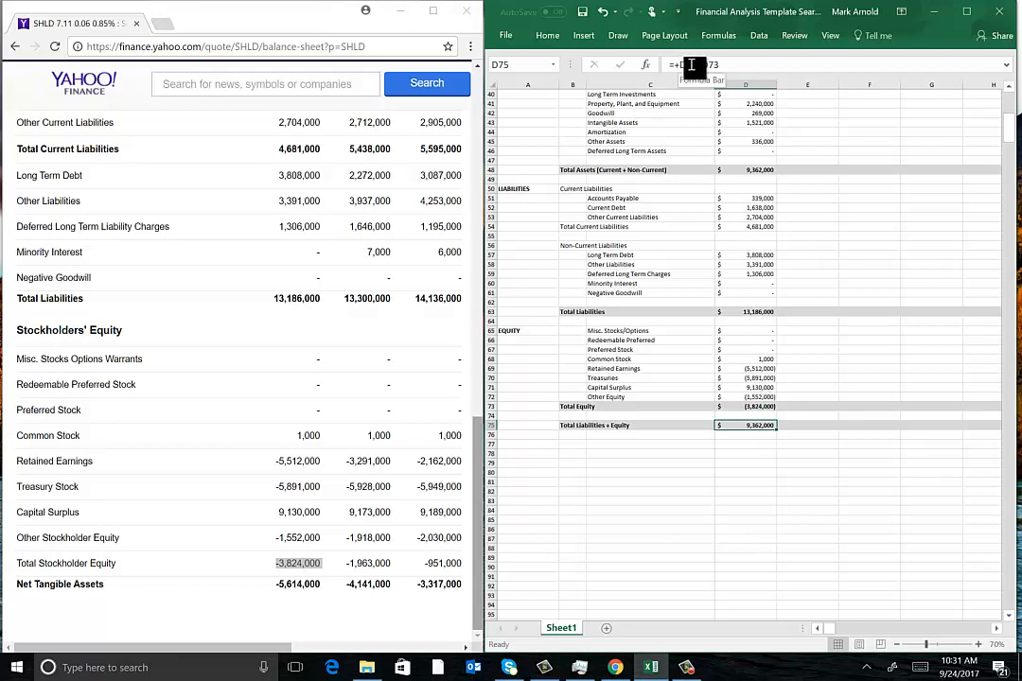
pyautogui.click(759, 313)
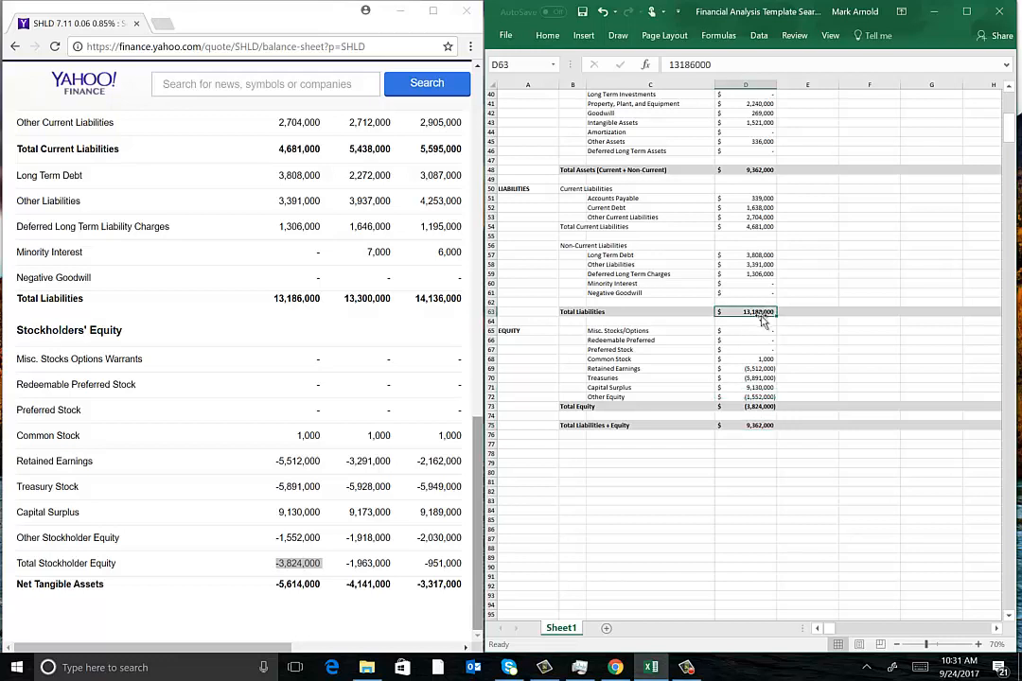
pyautogui.click(759, 406)
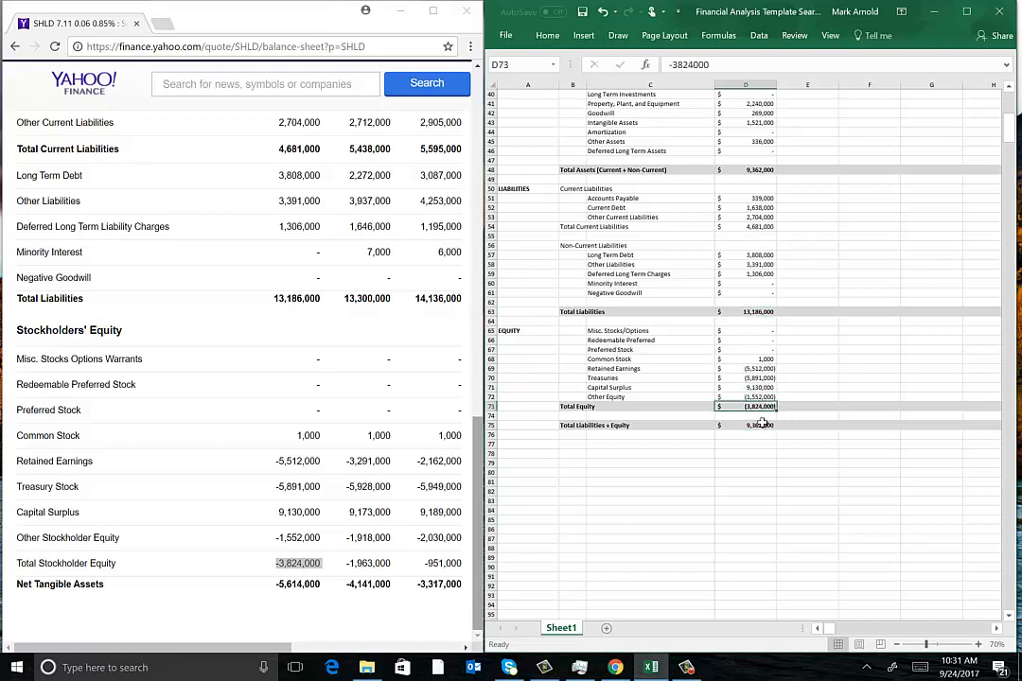
pyautogui.click(762, 426)
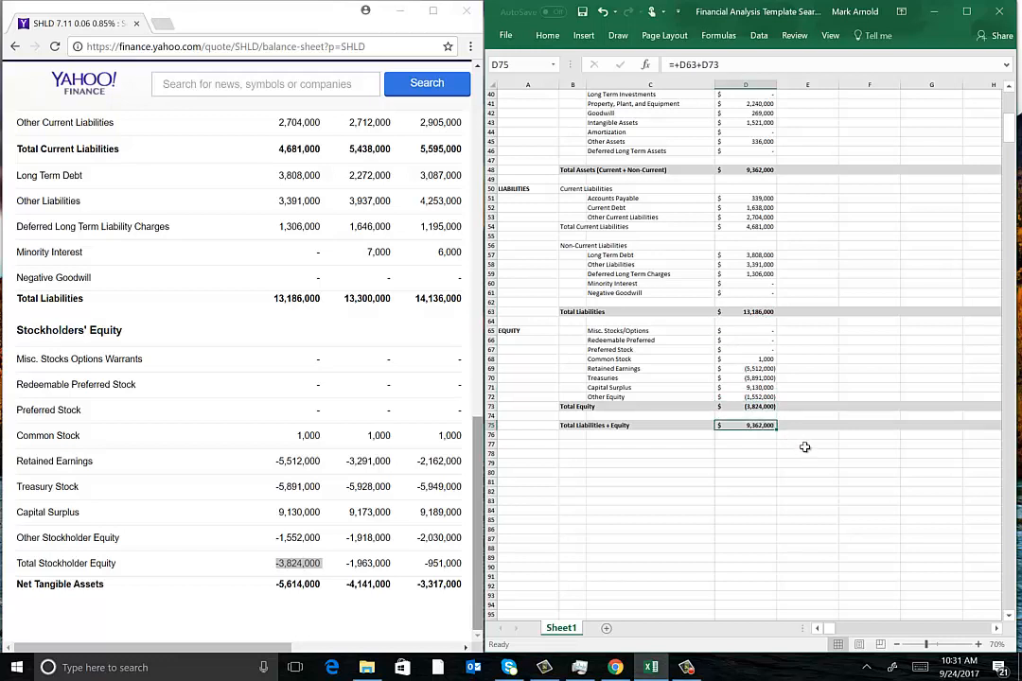
pyautogui.click(758, 170)
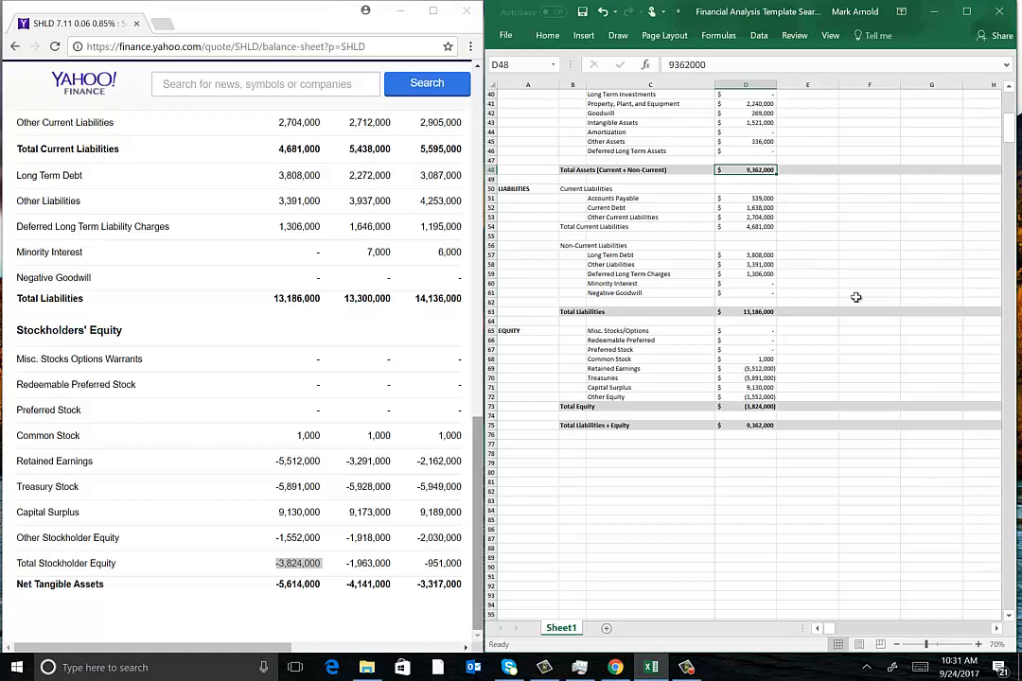
# Return to the template's 2016 income statement column and open Sears Holdings' annual income statement on Yahoo Finance.
pyautogui.scroll(9, 856, 297)
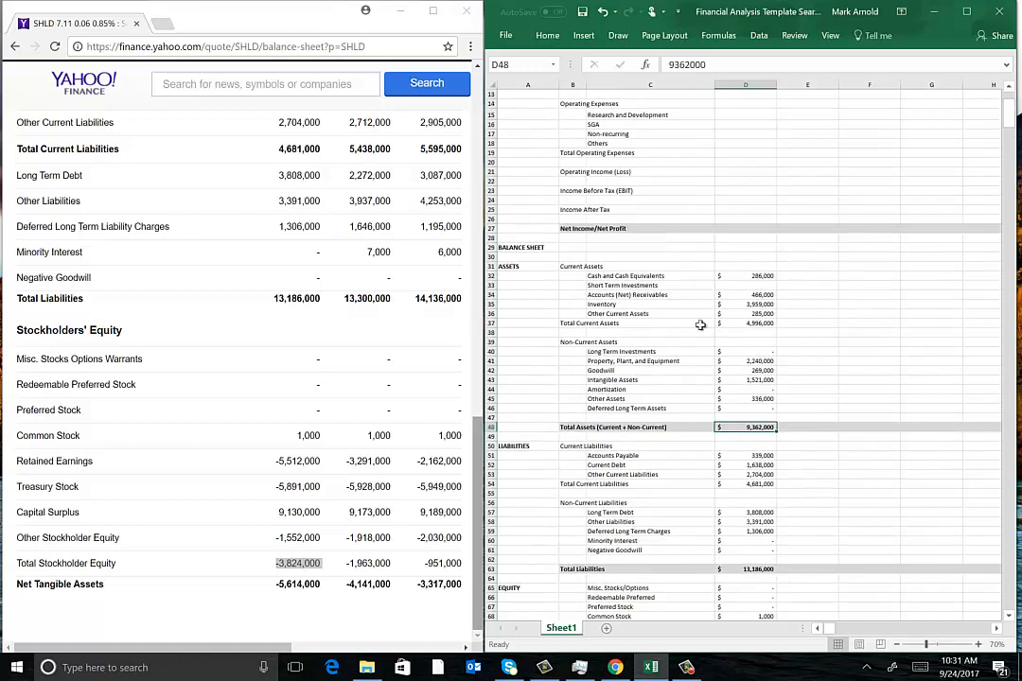
pyautogui.scroll(4, 816, 284)
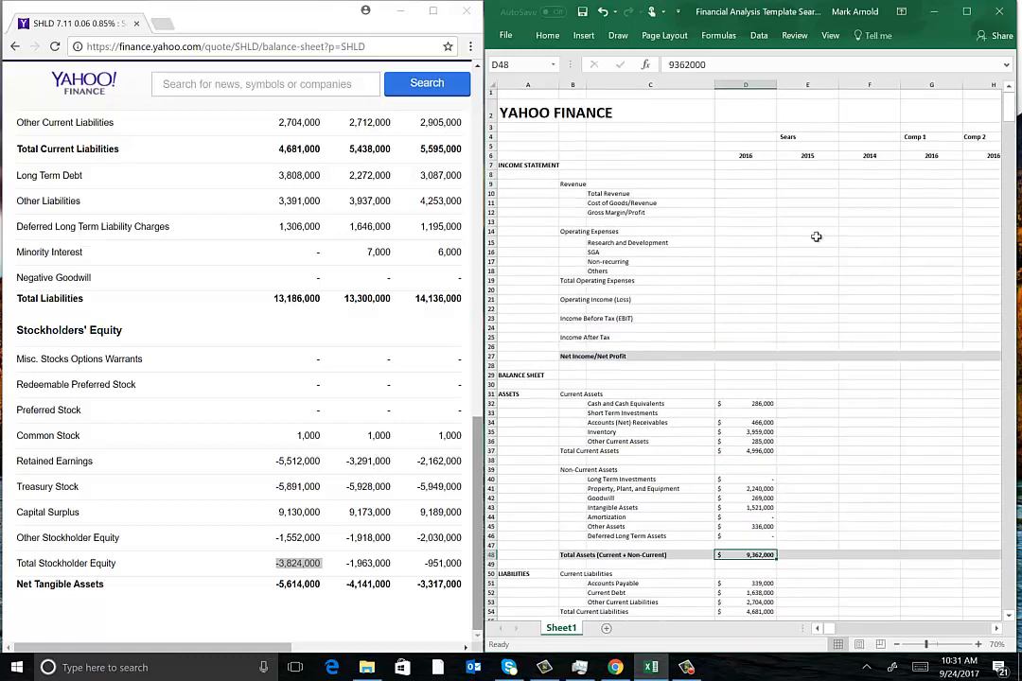
pyautogui.click(755, 155)
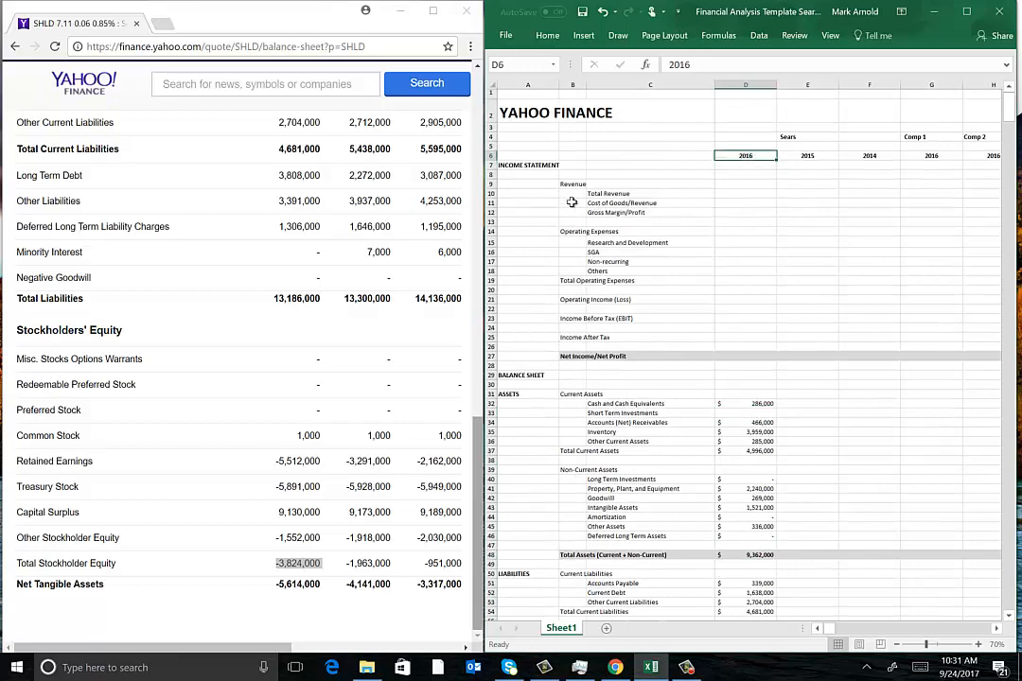
pyautogui.moveTo(477, 421); pyautogui.dragTo(497, 126)
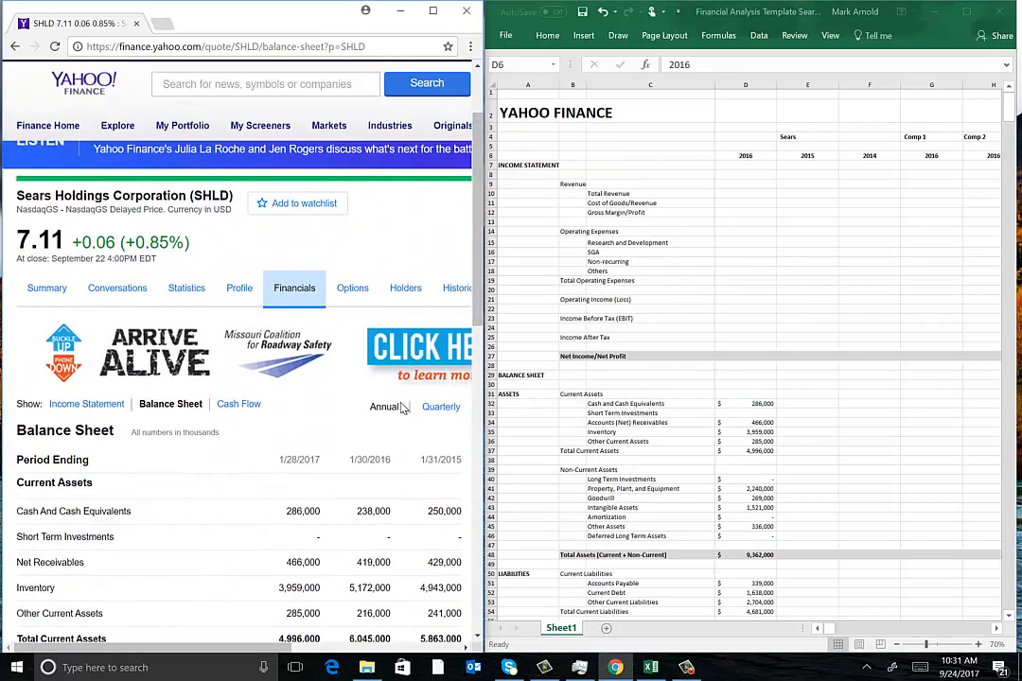
pyautogui.click(100, 405)
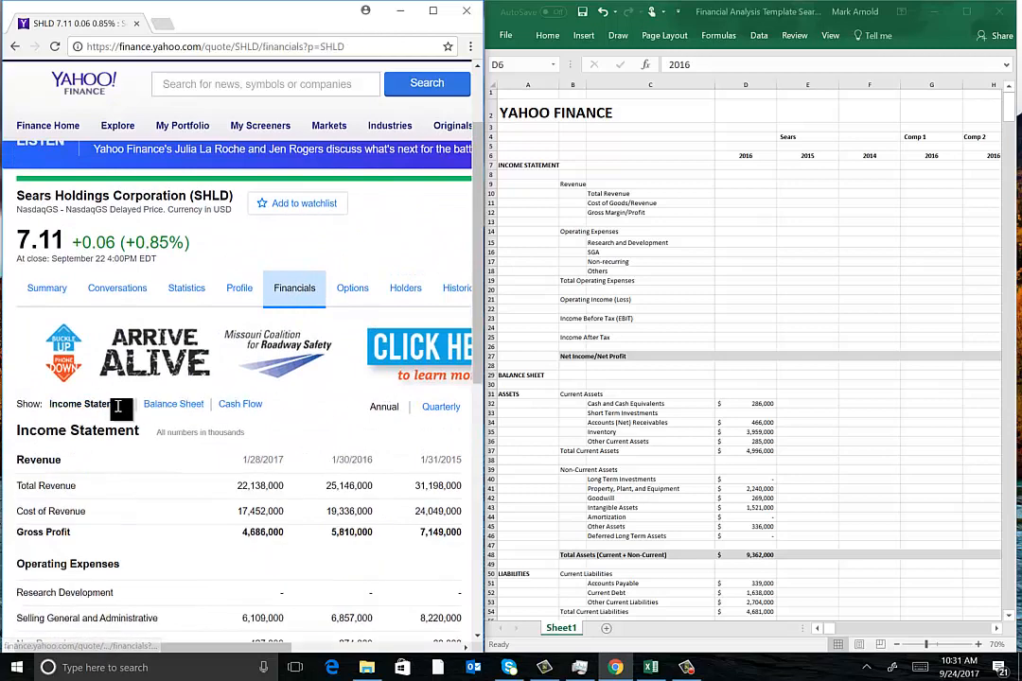
pyautogui.scroll(-3, 209, 382)
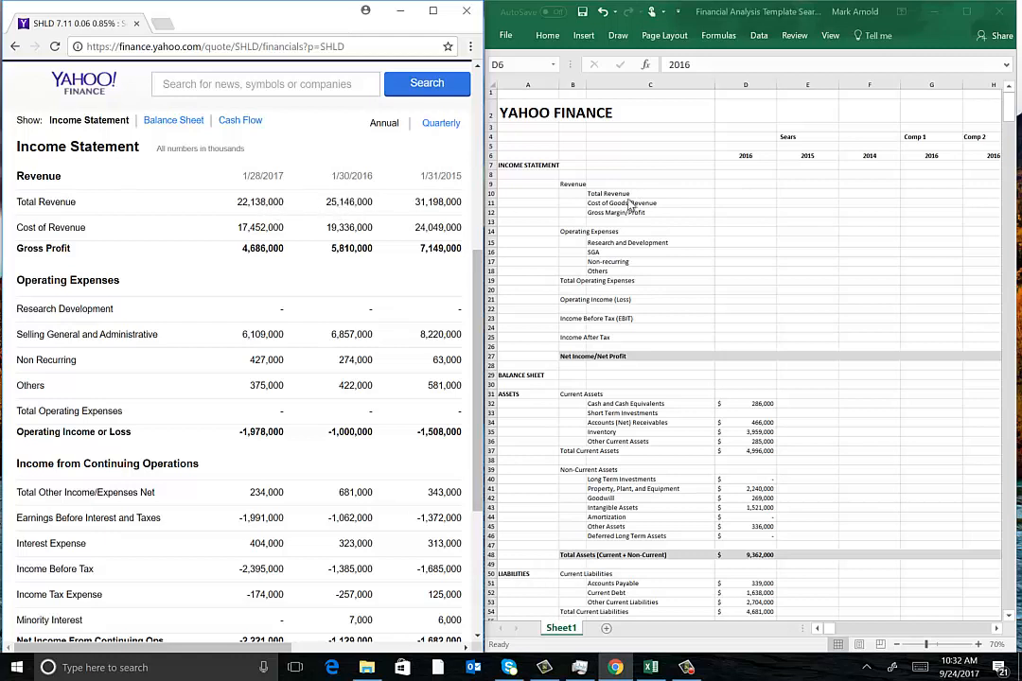
# Enter the 2016 total revenue of 22138000 in D10 and cost of goods/revenue of 17452000 in D11.
pyautogui.click(742, 192)
pyautogui.click(742, 192)
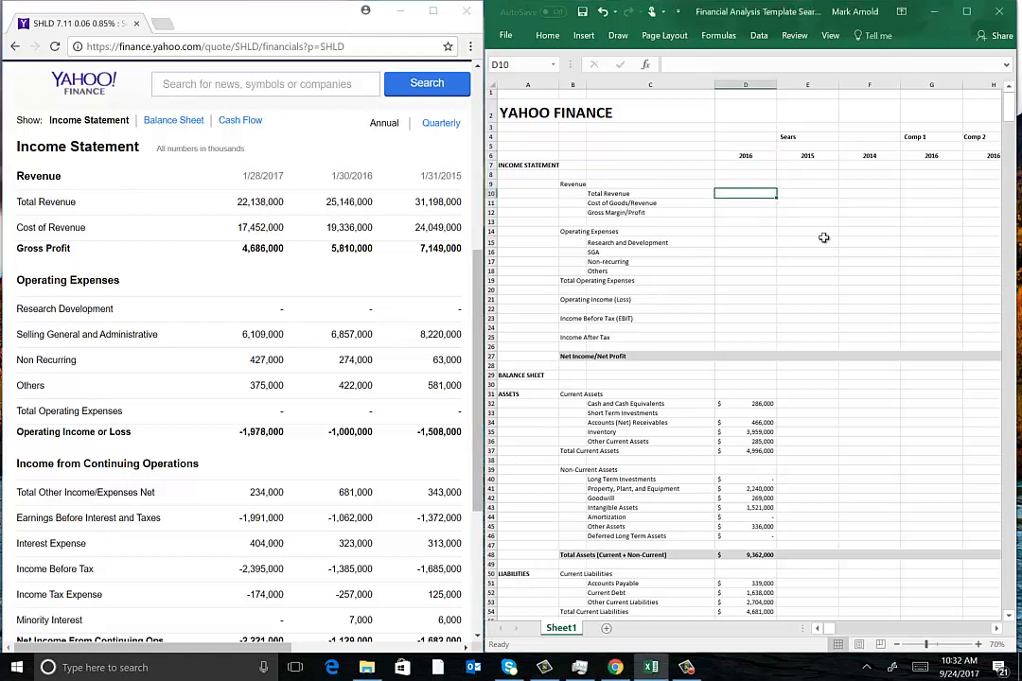
pyautogui.write('22138000')
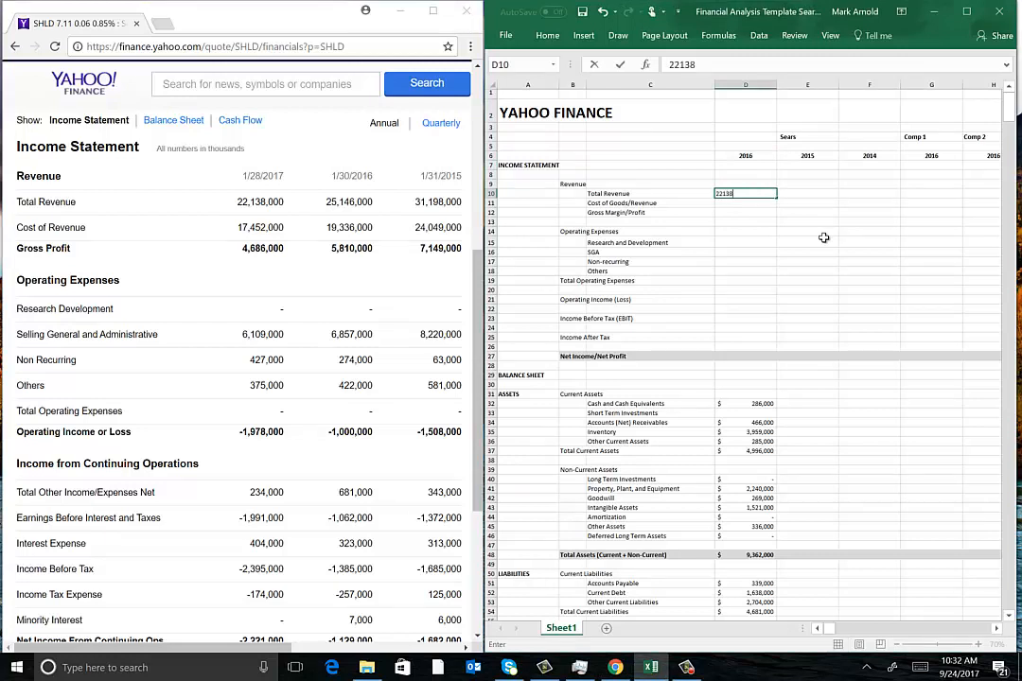
pyautogui.click(762, 203)
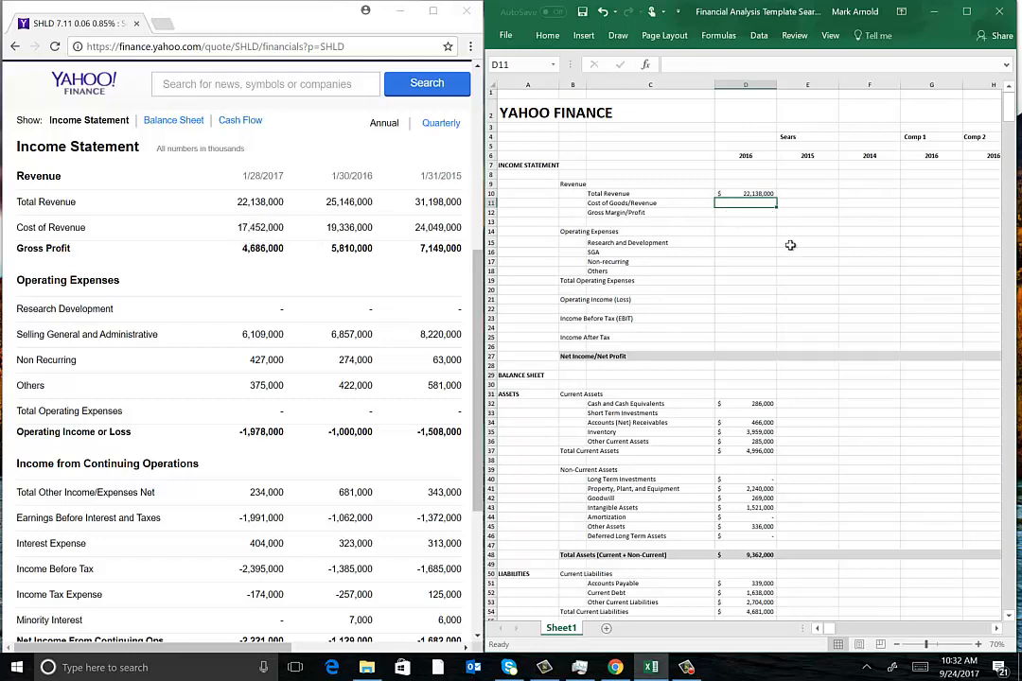
pyautogui.write('17452000')
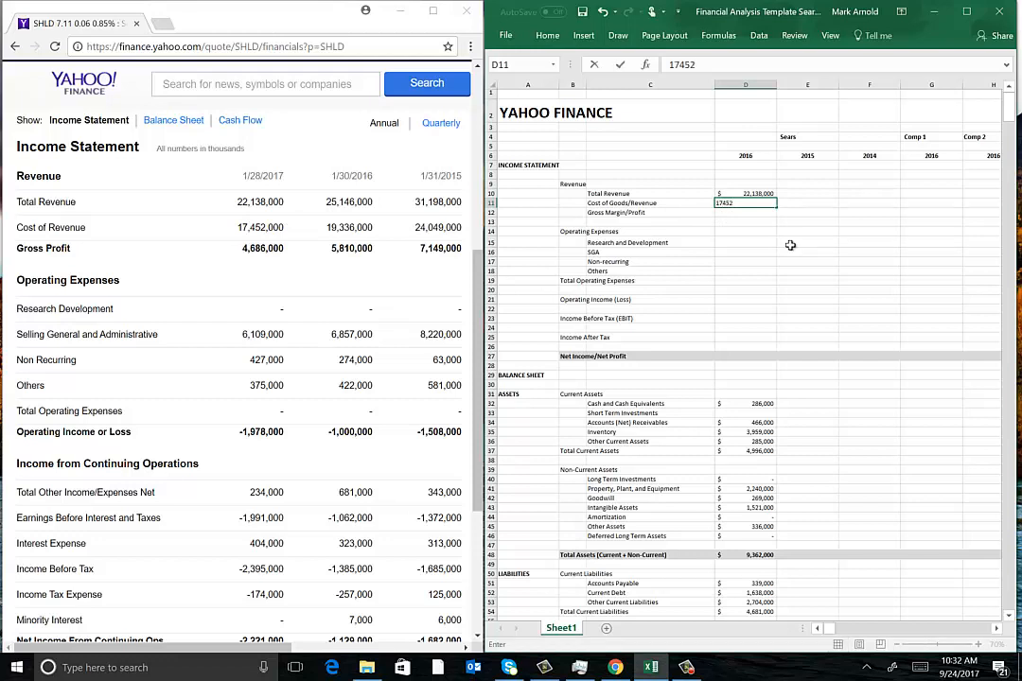
# Enter the 1/28/2017 gross profit of 4686000 from the Yahoo income statement as the 2016 Gross Margin/Profit in D12.
pyautogui.click(747, 216)
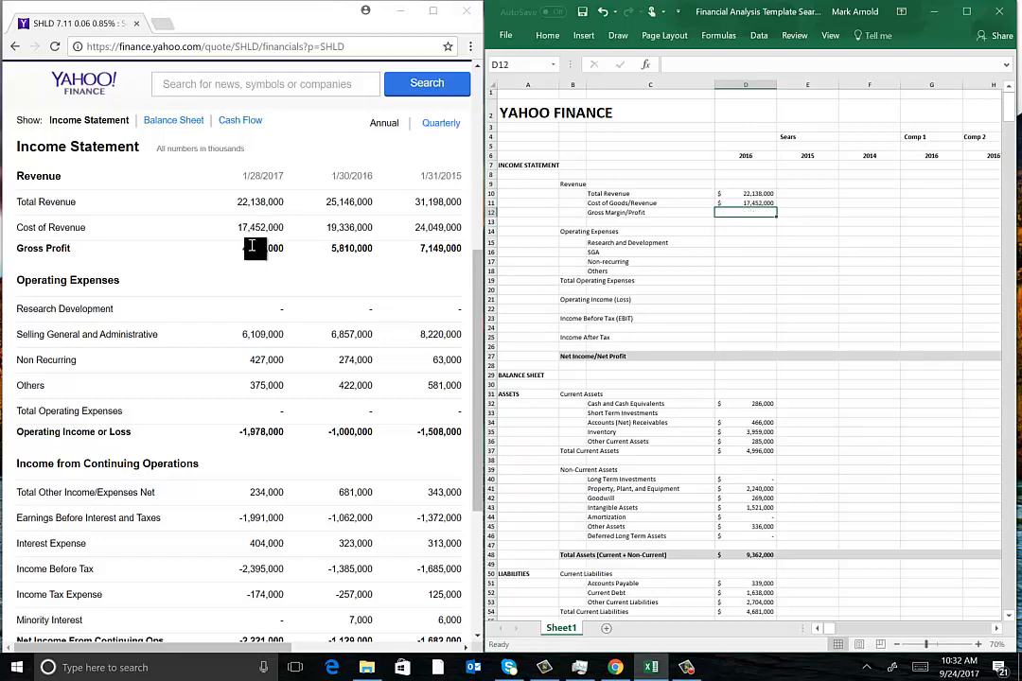
pyautogui.moveTo(242, 249); pyautogui.dragTo(278, 251)
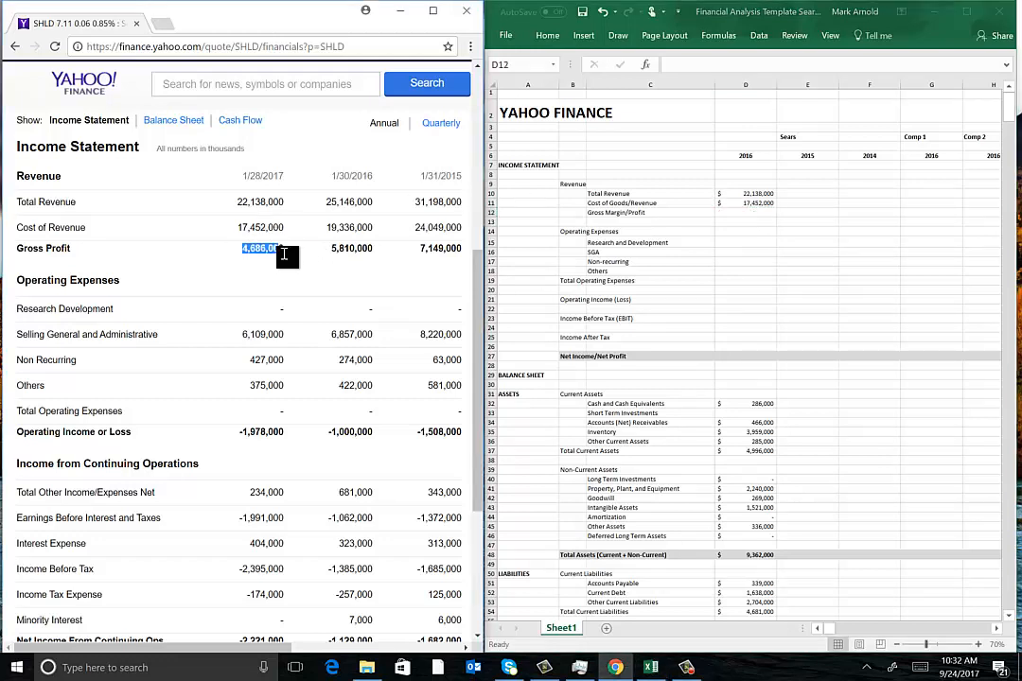
pyautogui.click(287, 255)
pyautogui.click(755, 216)
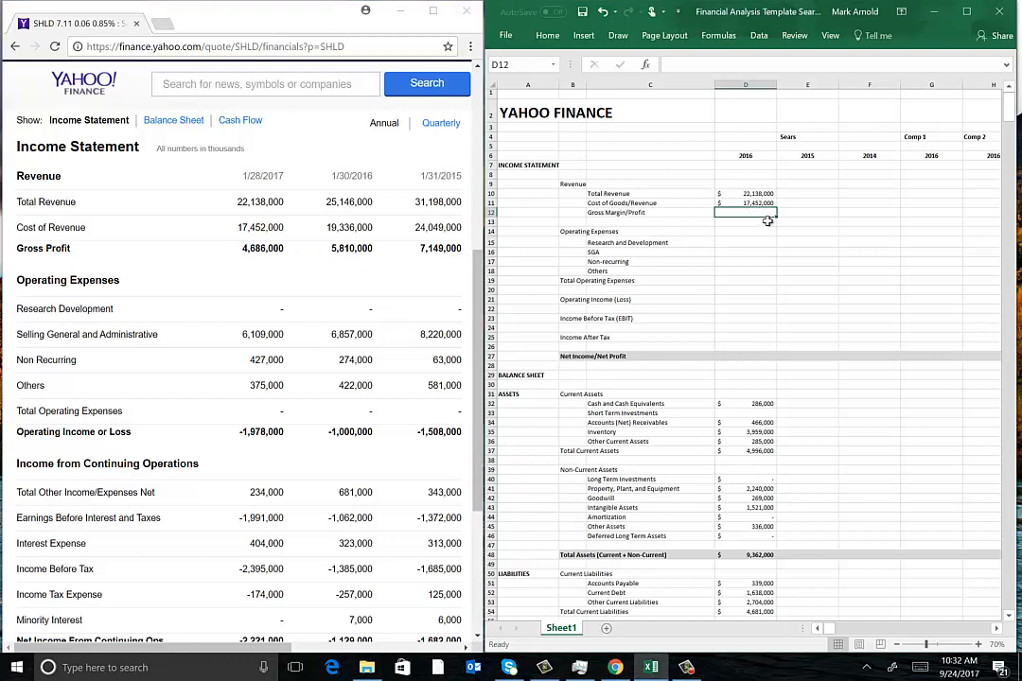
pyautogui.write('4686000')
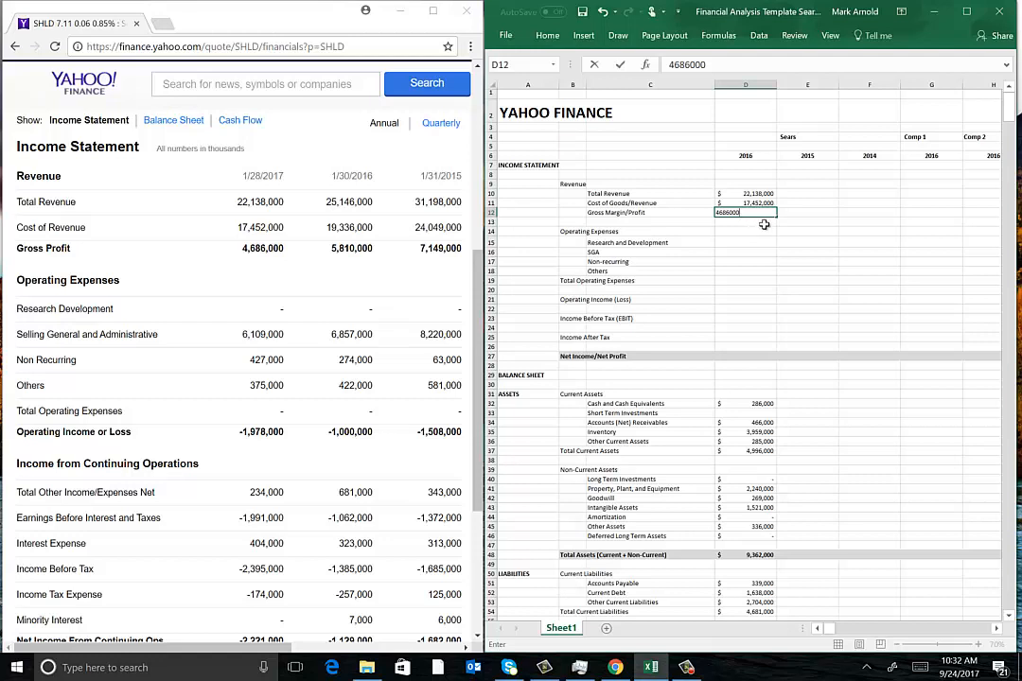
pyautogui.press('Return')
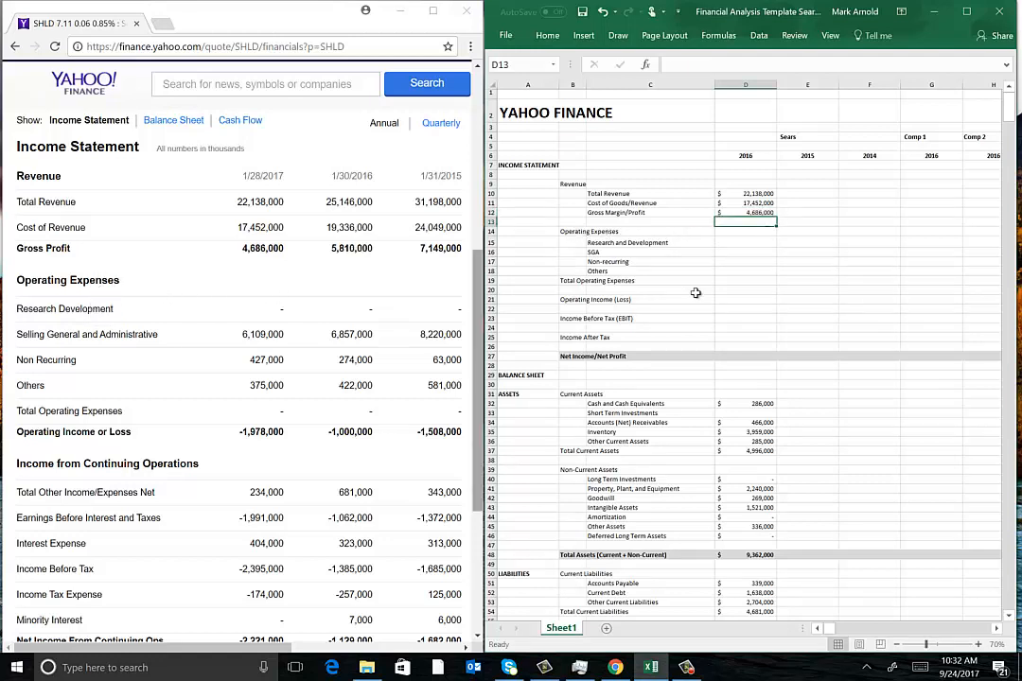
# Enter 0 for the 2016 Research and Development expense in D15.
pyautogui.press('Down')
pyautogui.press('Down')
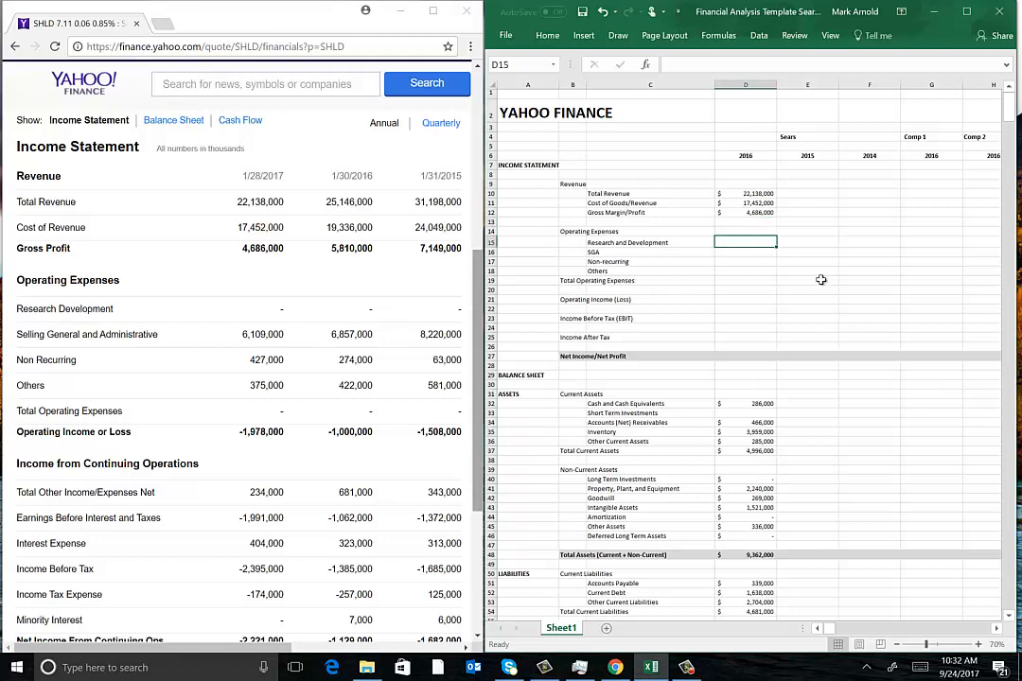
pyautogui.write('0')
pyautogui.press('Return')
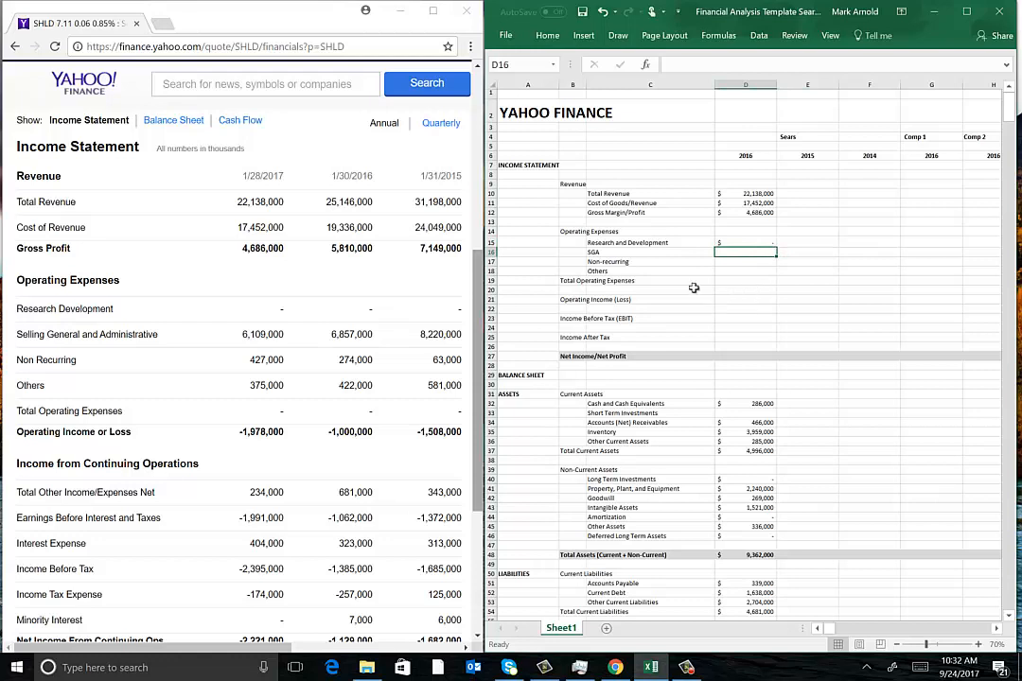
# Enter the 1/28/2017 Selling General and Administrative figure of 6,109,000 as the 2016 SGA expense in D16.
pyautogui.click(77, 337)
pyautogui.moveTo(25, 337); pyautogui.dragTo(315, 337)
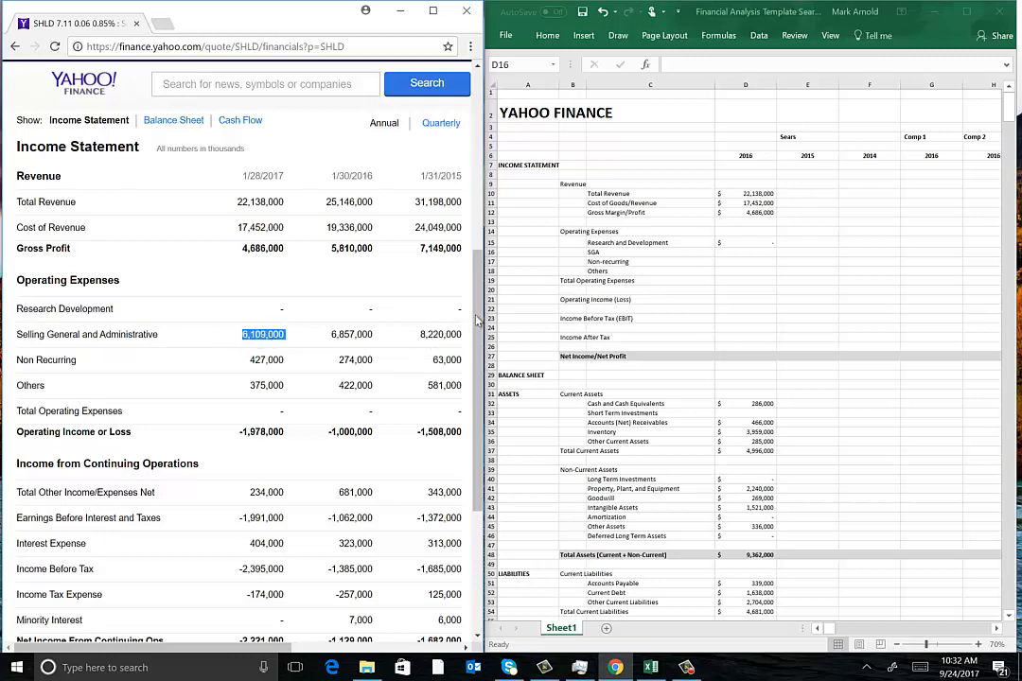
pyautogui.click(751, 255)
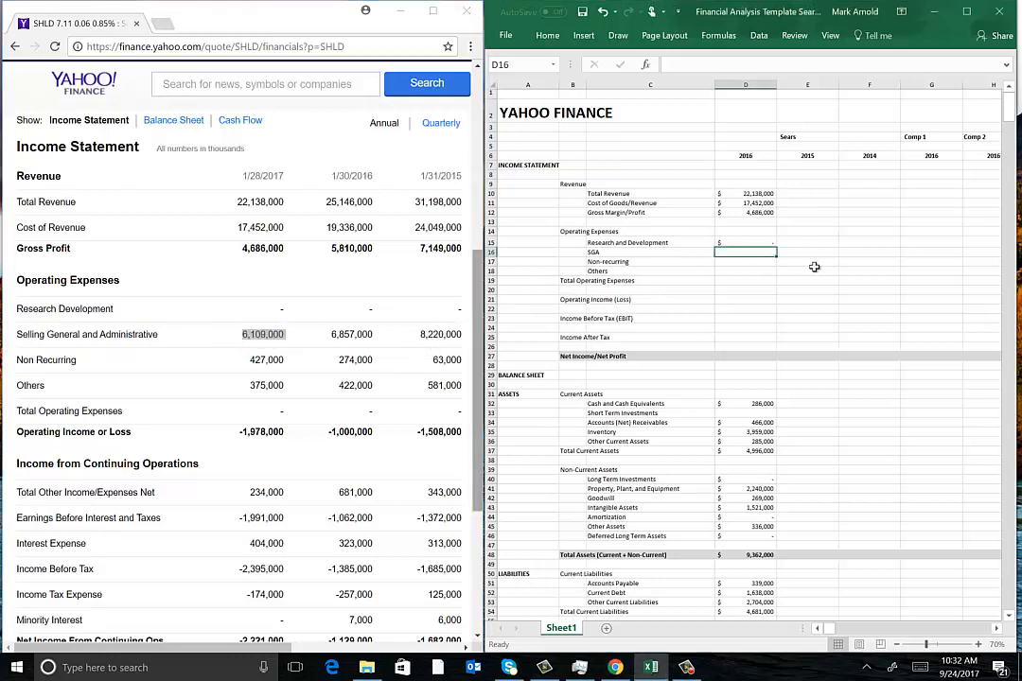
pyautogui.write('6,')
pyautogui.write('1')
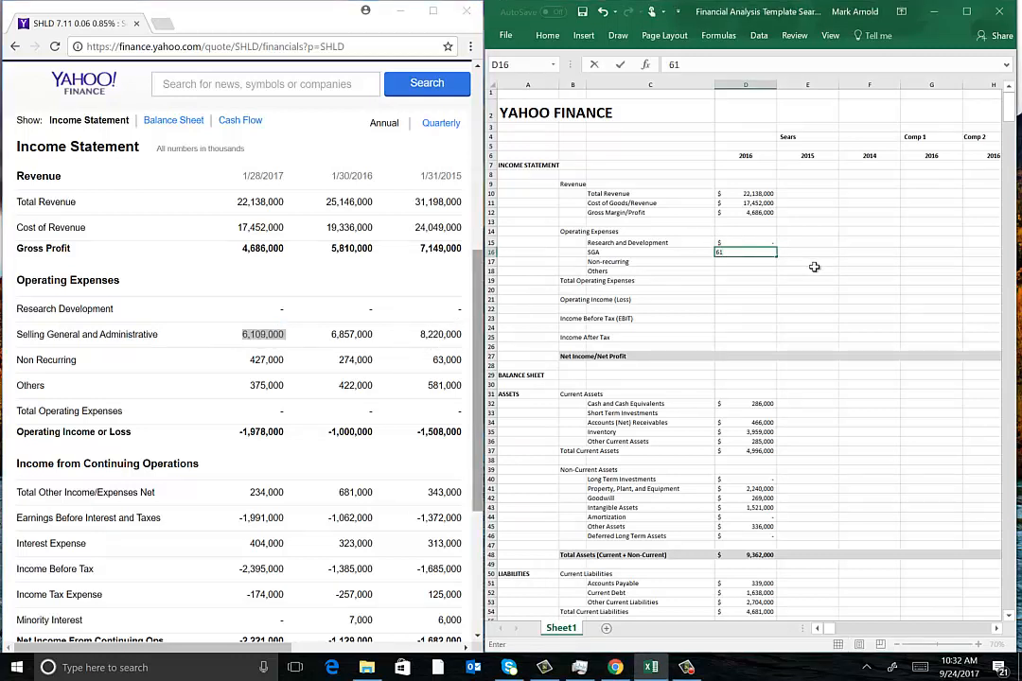
pyautogui.write('09,0')
pyautogui.write('000')
pyautogui.press('Return')
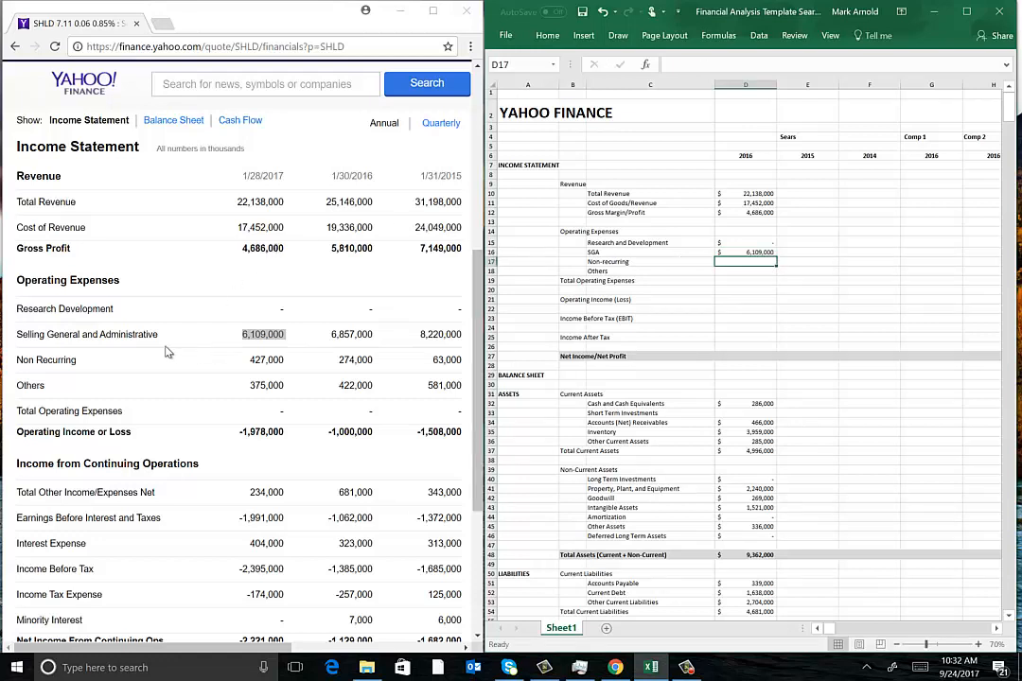
# Enter the 2016 operating expenses for Non-recurring as 427000 in D17 and Others as 375000 in D18.
pyautogui.moveTo(249, 364); pyautogui.dragTo(287, 365)
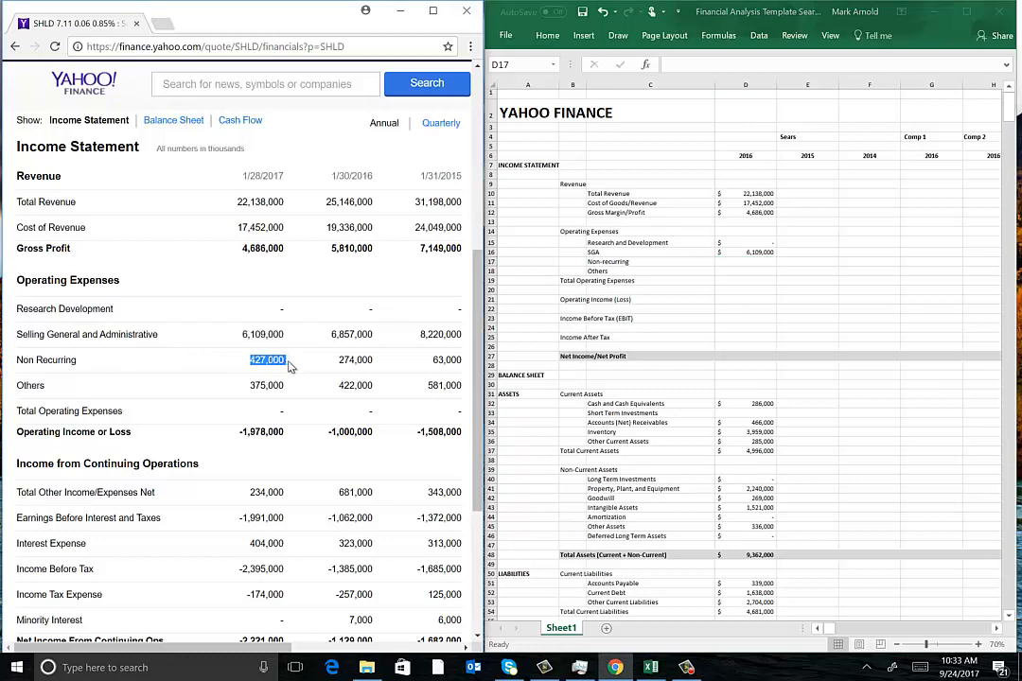
pyautogui.click(746, 262)
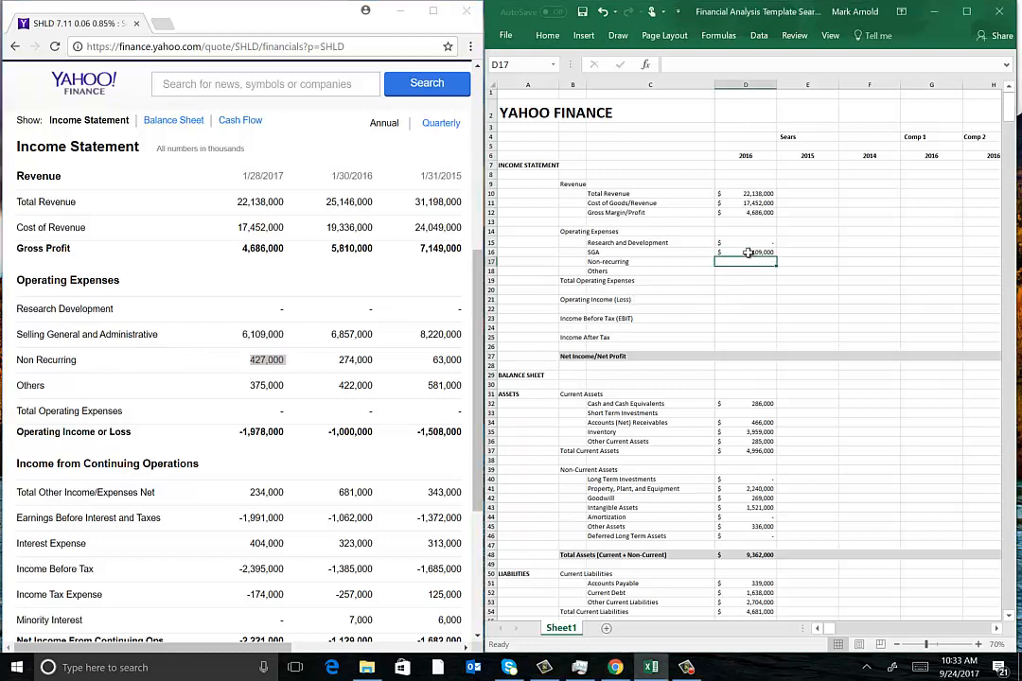
pyautogui.write('427000')
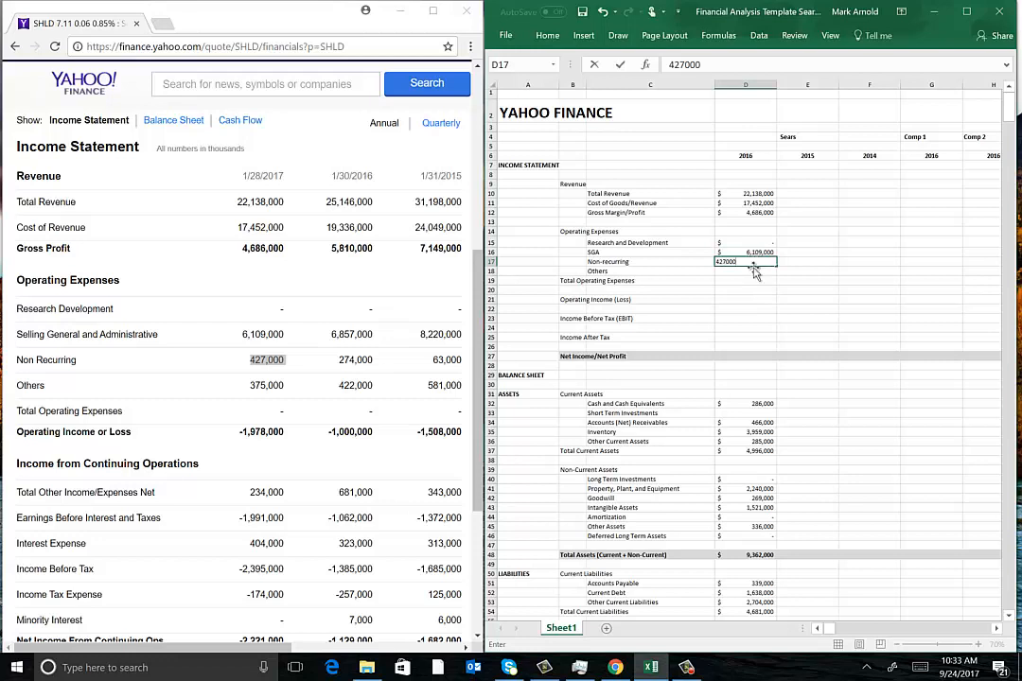
pyautogui.press('Return')
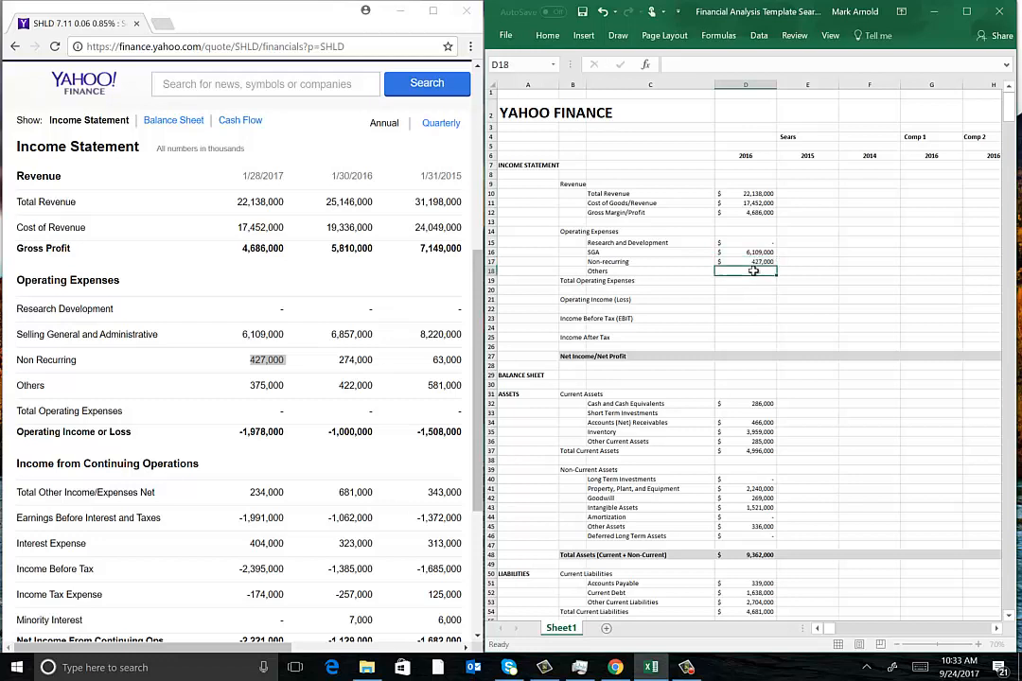
pyautogui.doubleClick(267, 386)
pyautogui.click(755, 270)
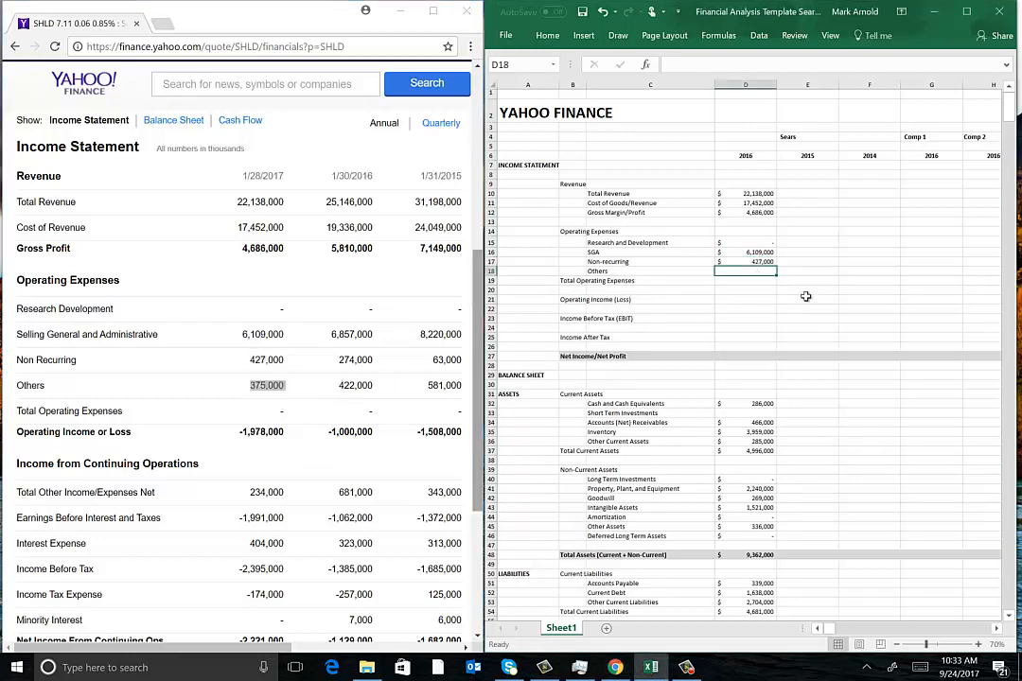
pyautogui.write('375000')
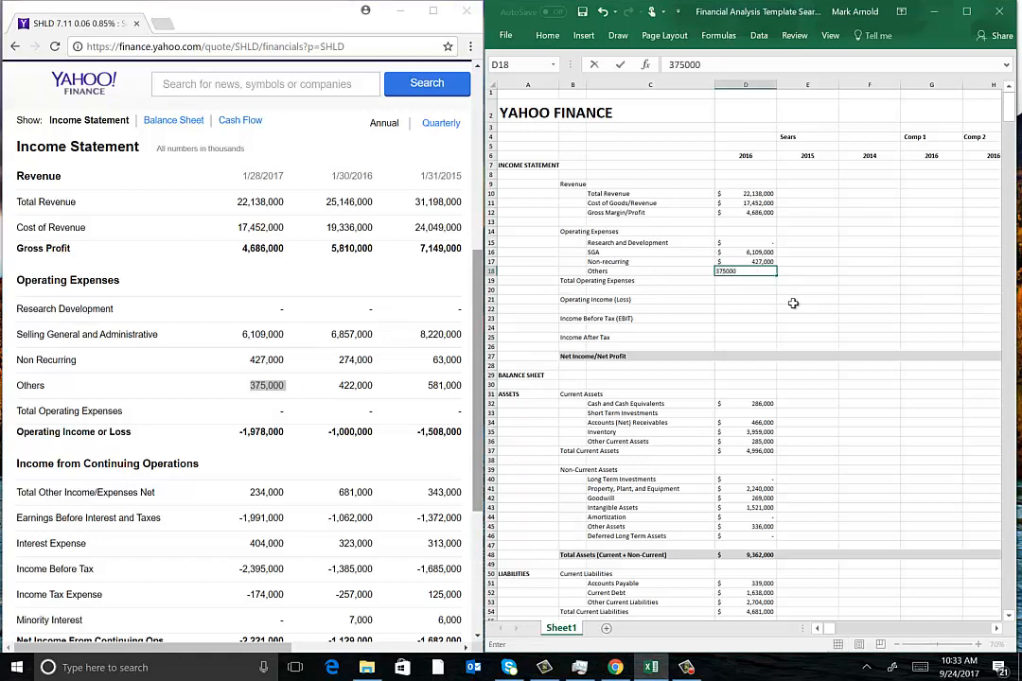
pyautogui.press('Return')
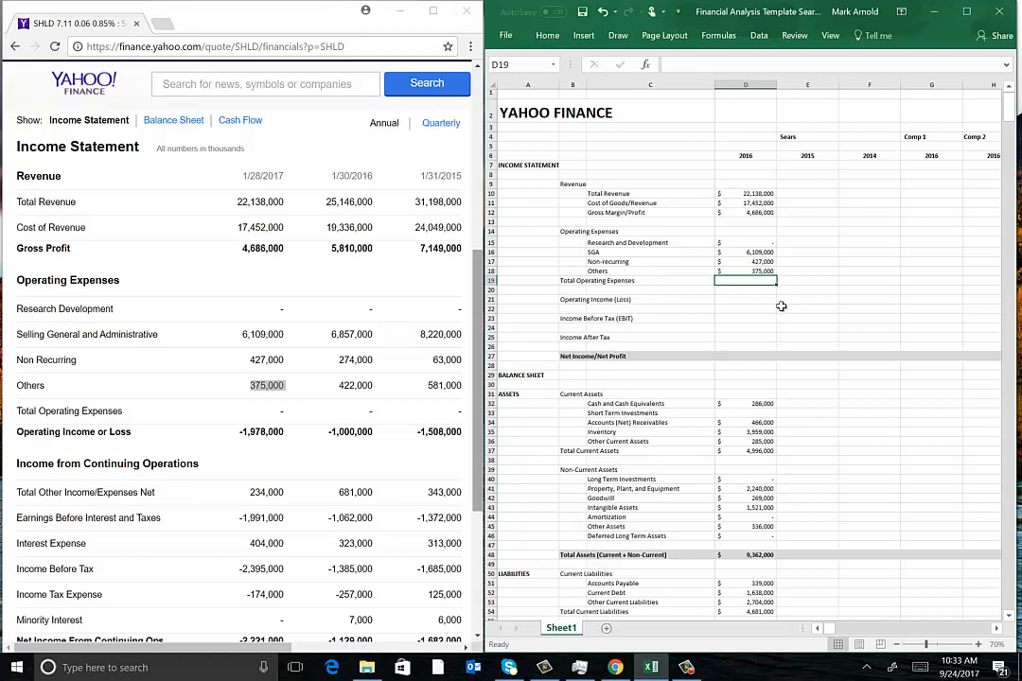
pyautogui.moveTo(240, 431); pyautogui.dragTo(286, 432)
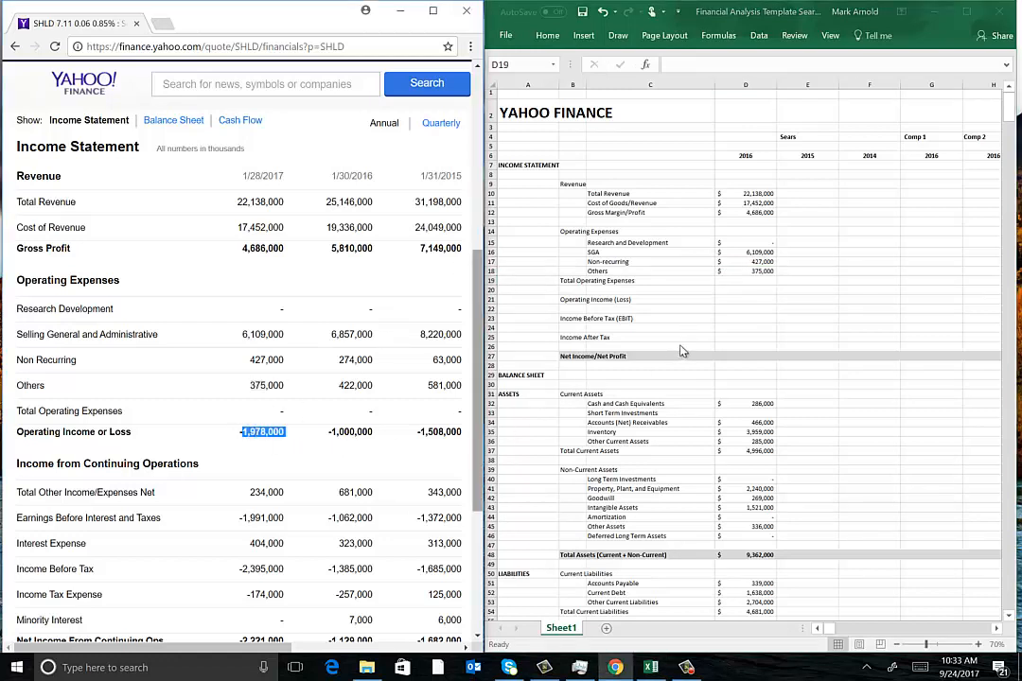
pyautogui.click(745, 281)
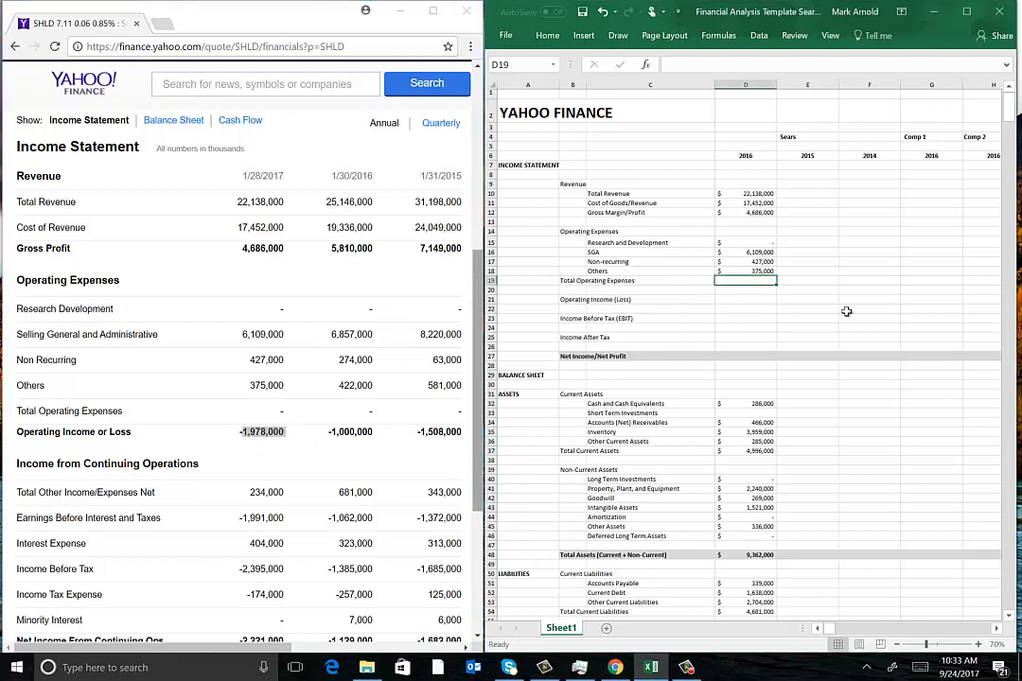
pyautogui.write('=')
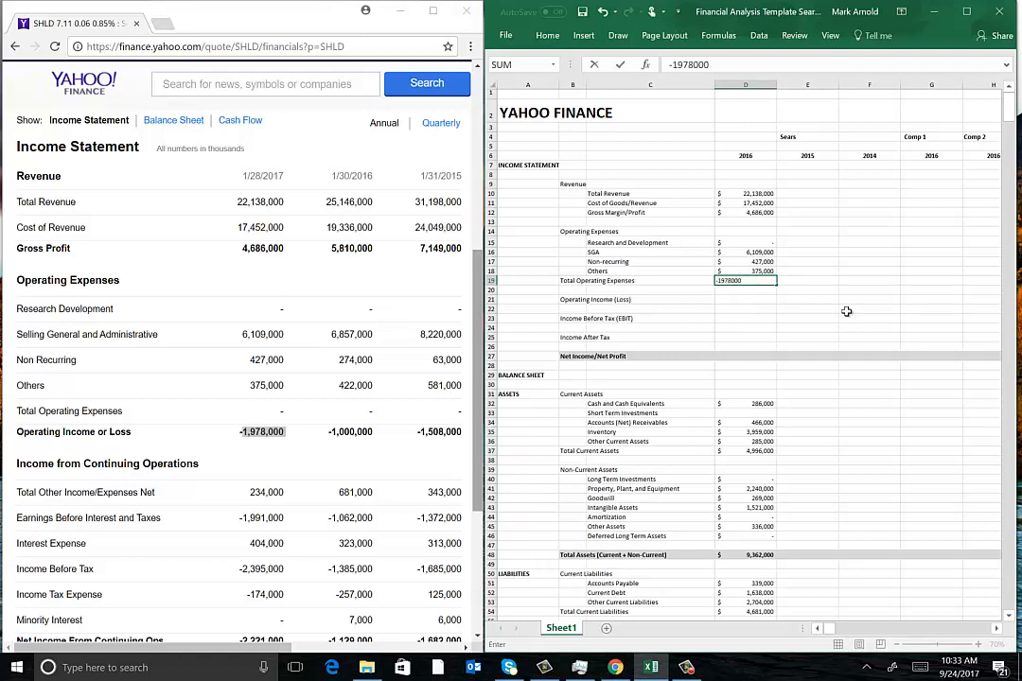
pyautogui.press('Return')
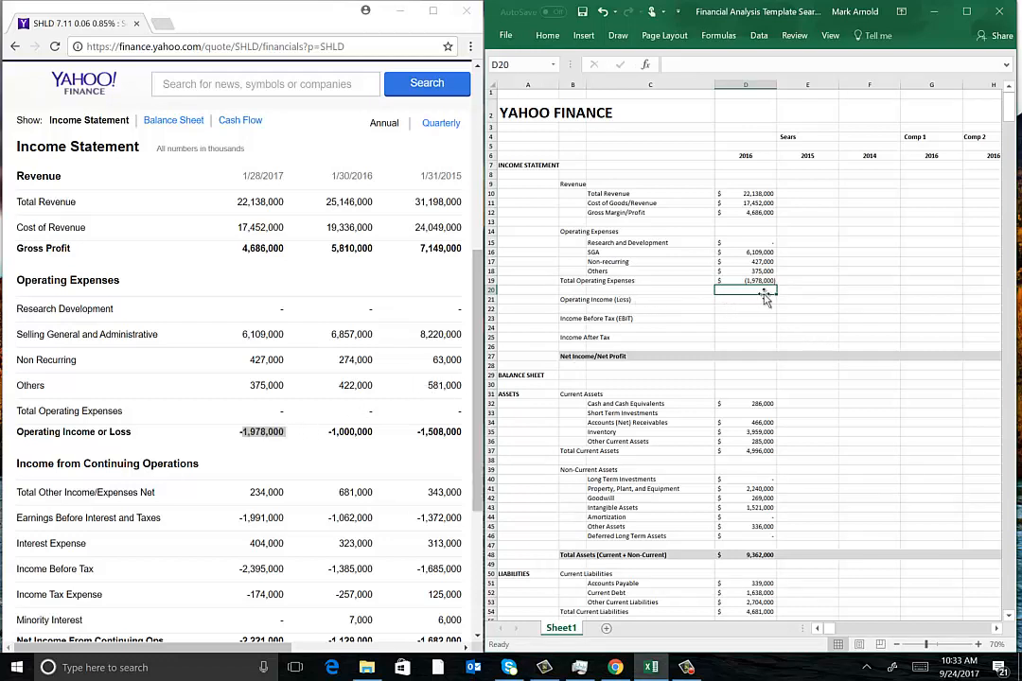
pyautogui.press('Up')
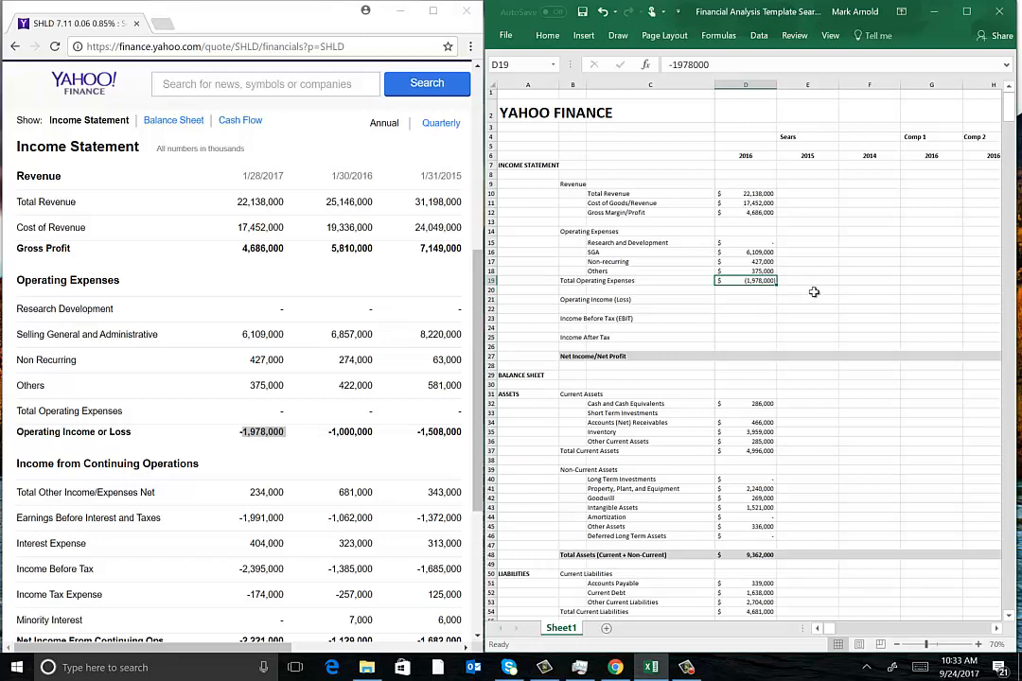
pyautogui.press('Delete')
# Check Yahoo's 1/28/2017 total operating expenses against the template, and enter -1978000 as the 2016 Operating Income (Loss) in D21.
pyautogui.click(763, 300)
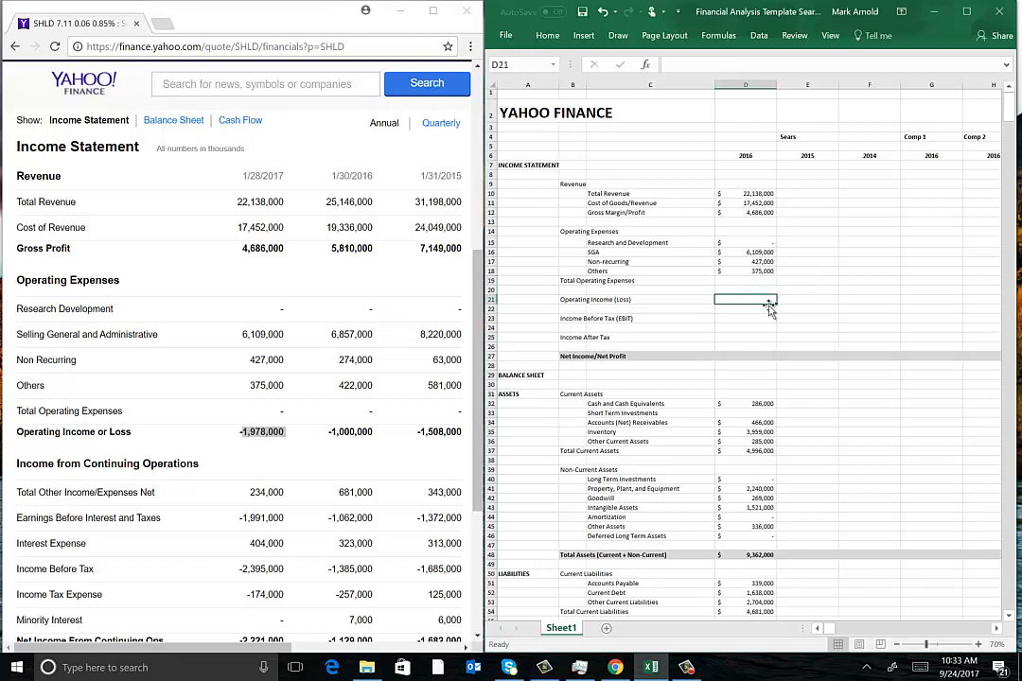
pyautogui.click(755, 280)
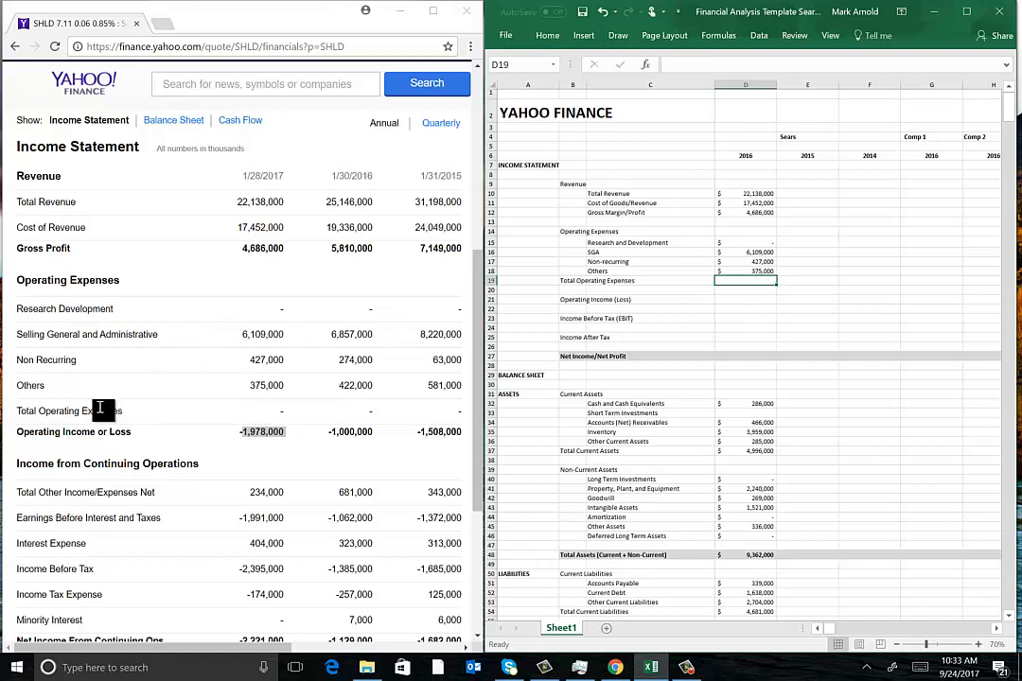
pyautogui.moveTo(16, 412); pyautogui.dragTo(159, 423)
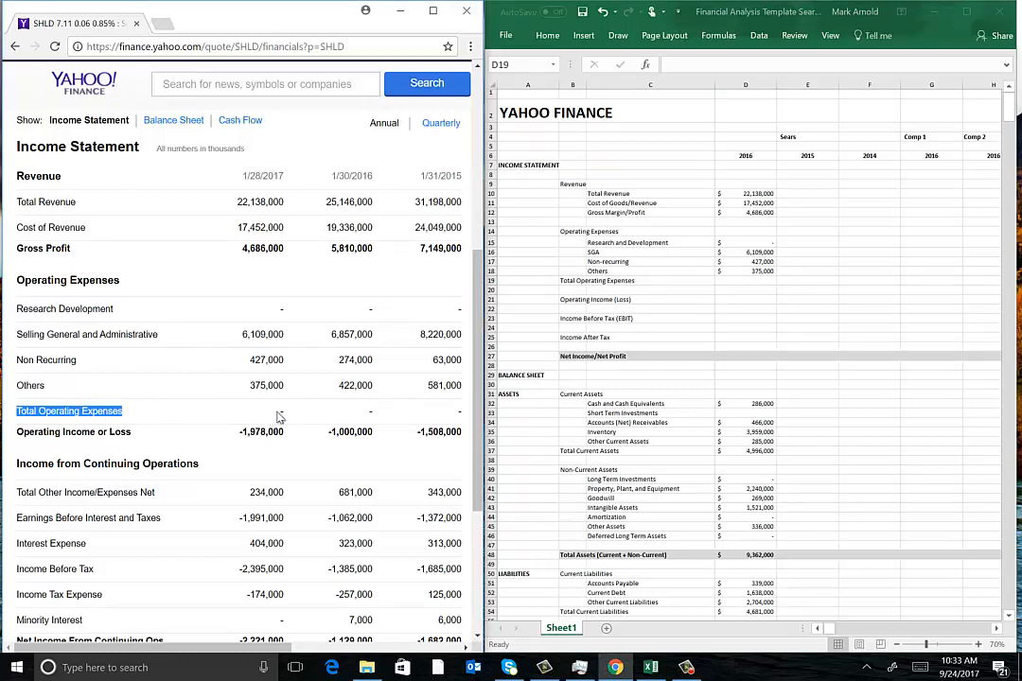
pyautogui.moveTo(278, 411); pyautogui.dragTo(291, 412)
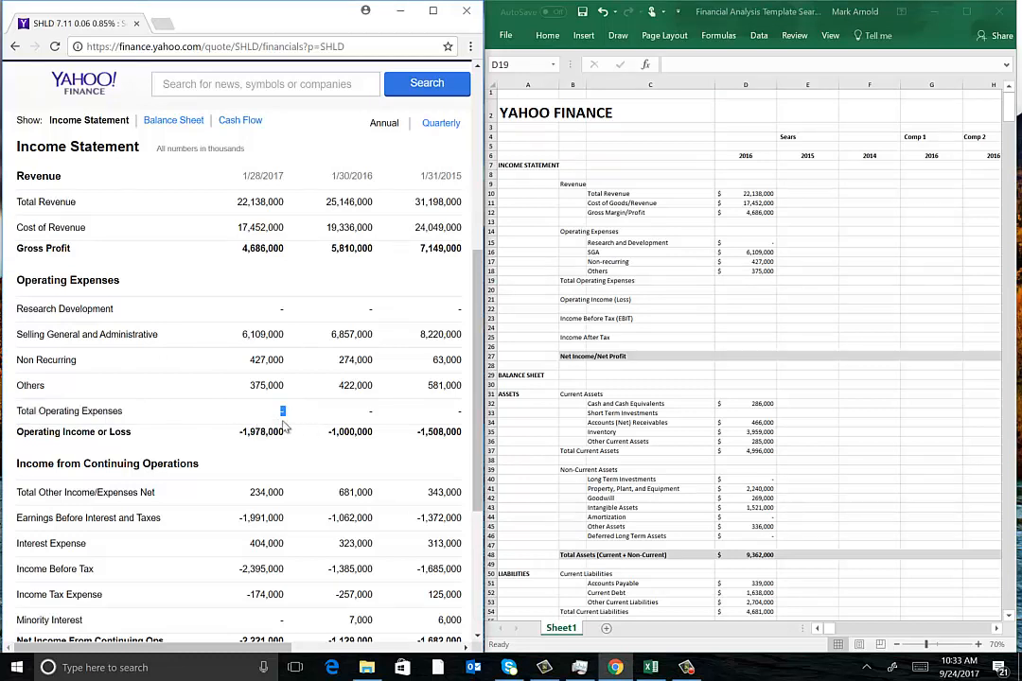
pyautogui.click(738, 300)
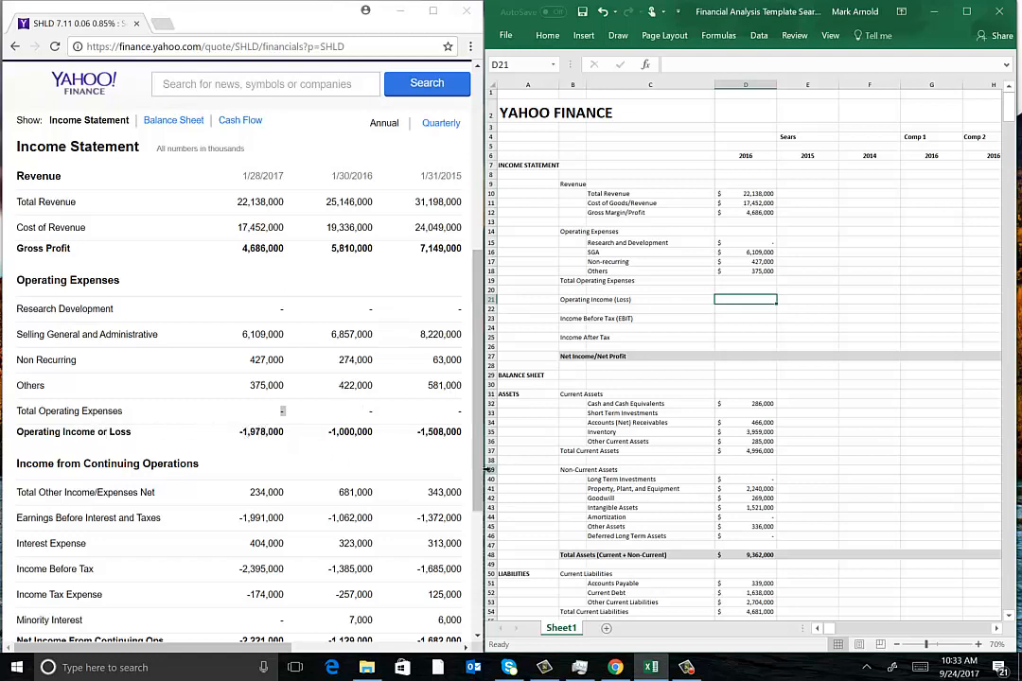
pyautogui.write('=')
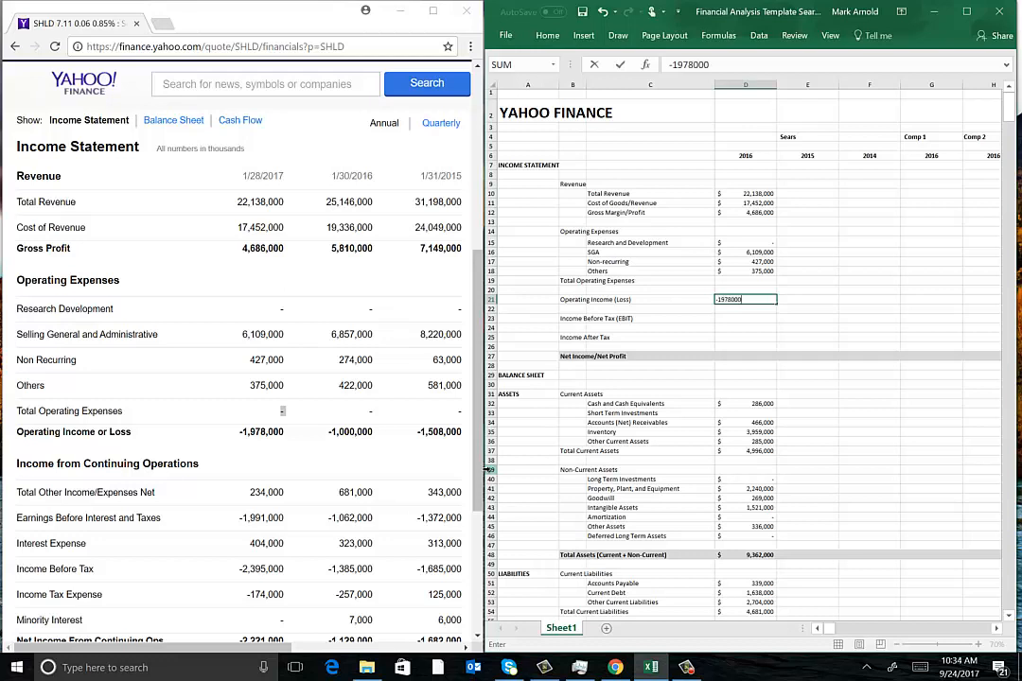
pyautogui.write('1978000')
pyautogui.press('Return')
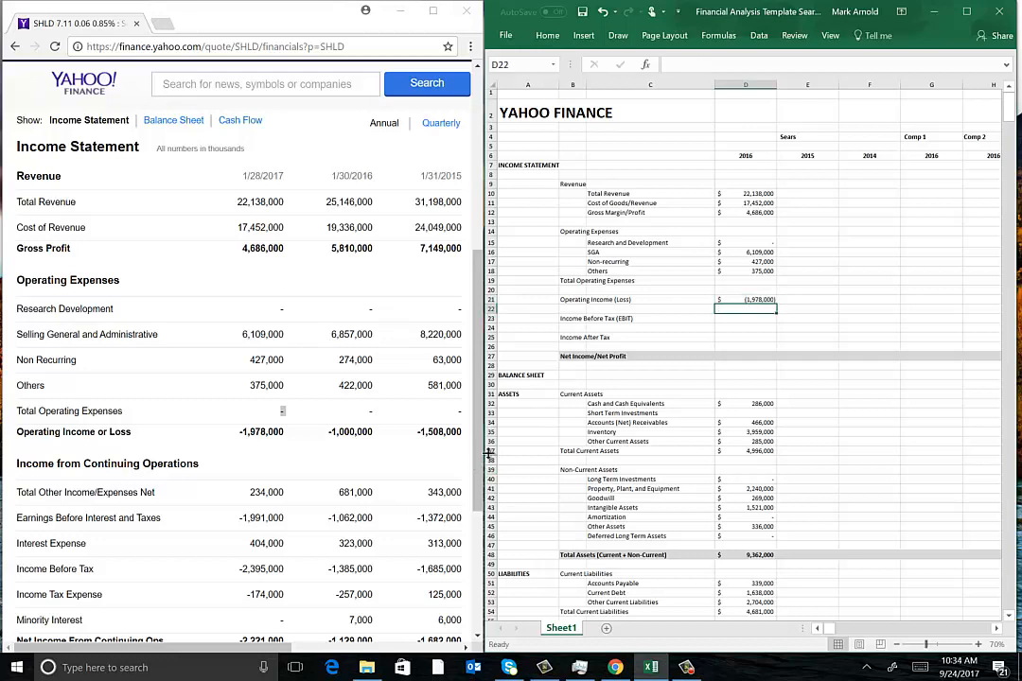
# Enter Yahoo's 1/28/2017 Earnings Before Interest and Taxes, -1991000, as the 2016 Income Before Tax (EBIT) in D23.
pyautogui.press('Return')
pyautogui.click(149, 493)
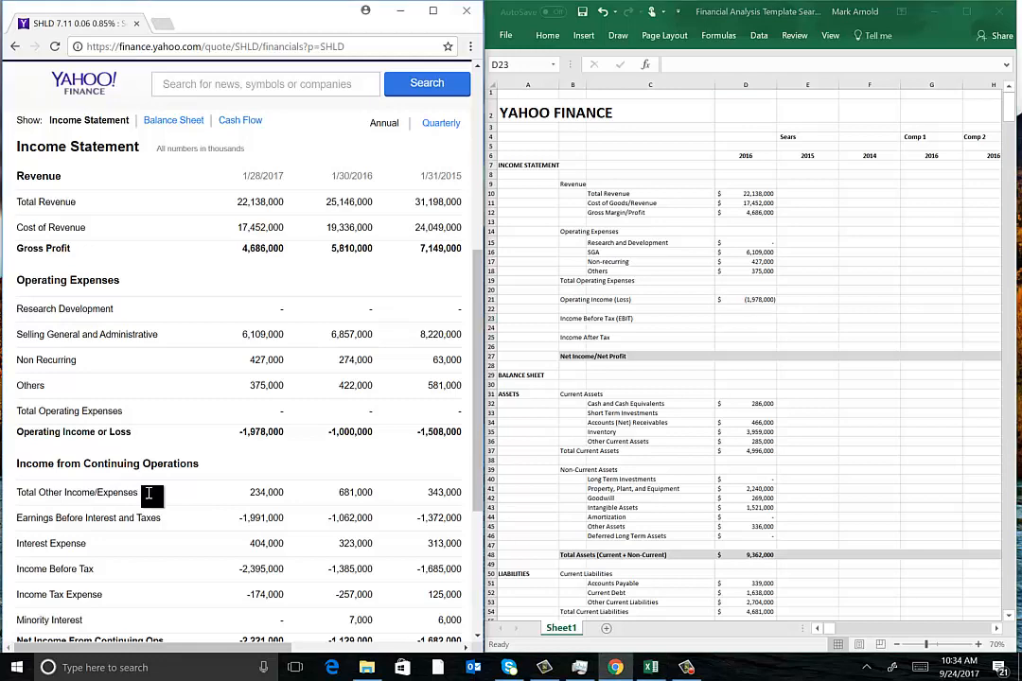
pyautogui.scroll(-3, 149, 493)
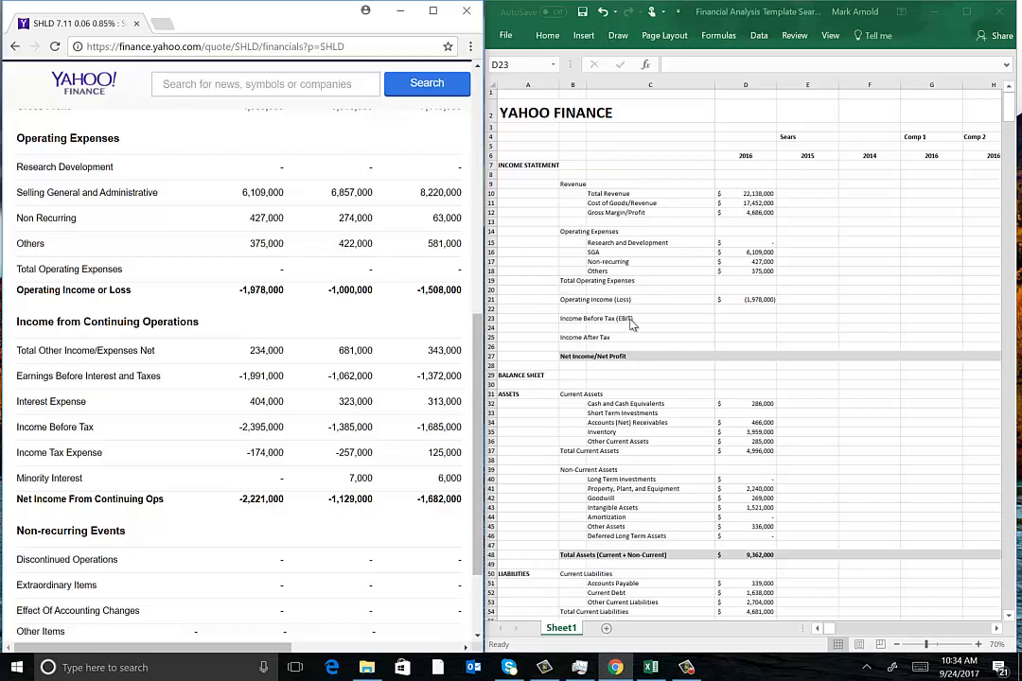
pyautogui.moveTo(15, 377); pyautogui.dragTo(114, 381)
pyautogui.click(73, 377)
pyautogui.moveTo(16, 378); pyautogui.dragTo(170, 378)
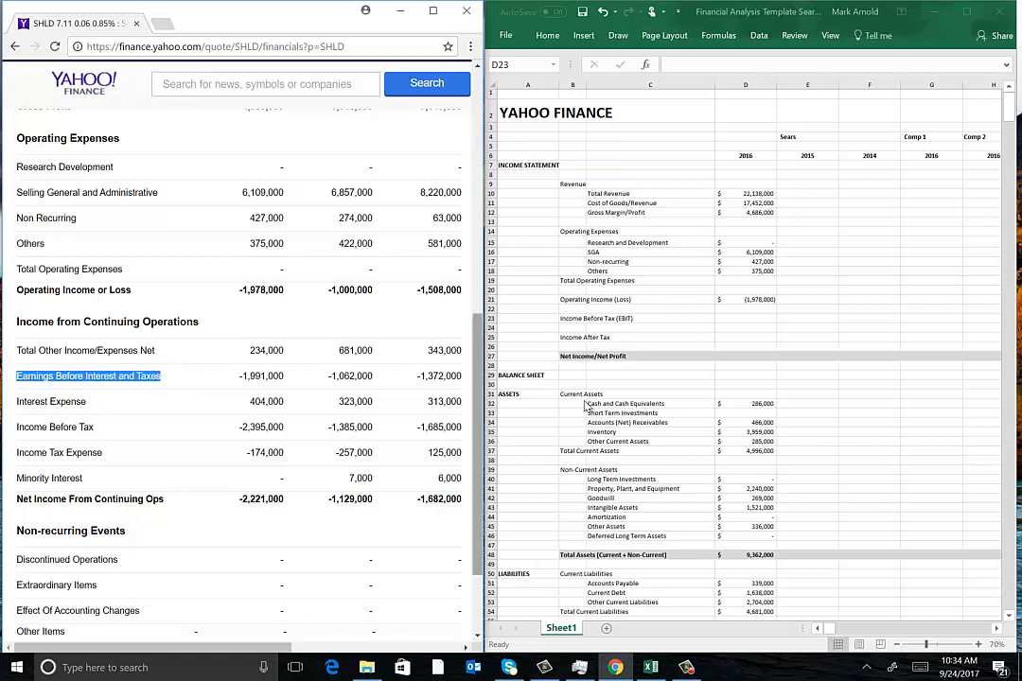
pyautogui.click(734, 320)
pyautogui.write('-1991000')
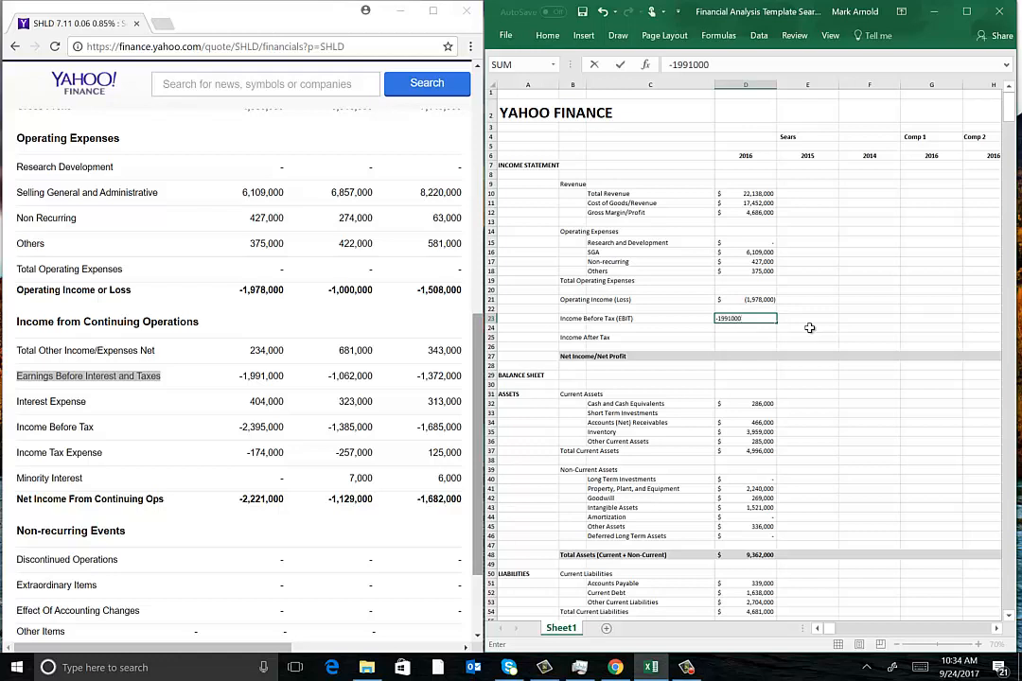
pyautogui.press('Return')
# Enter Yahoo's 1/28/2017 Net Income From Continuing Ops, -2221000, as the 2016 Income After Tax in D25.
pyautogui.press('Down')
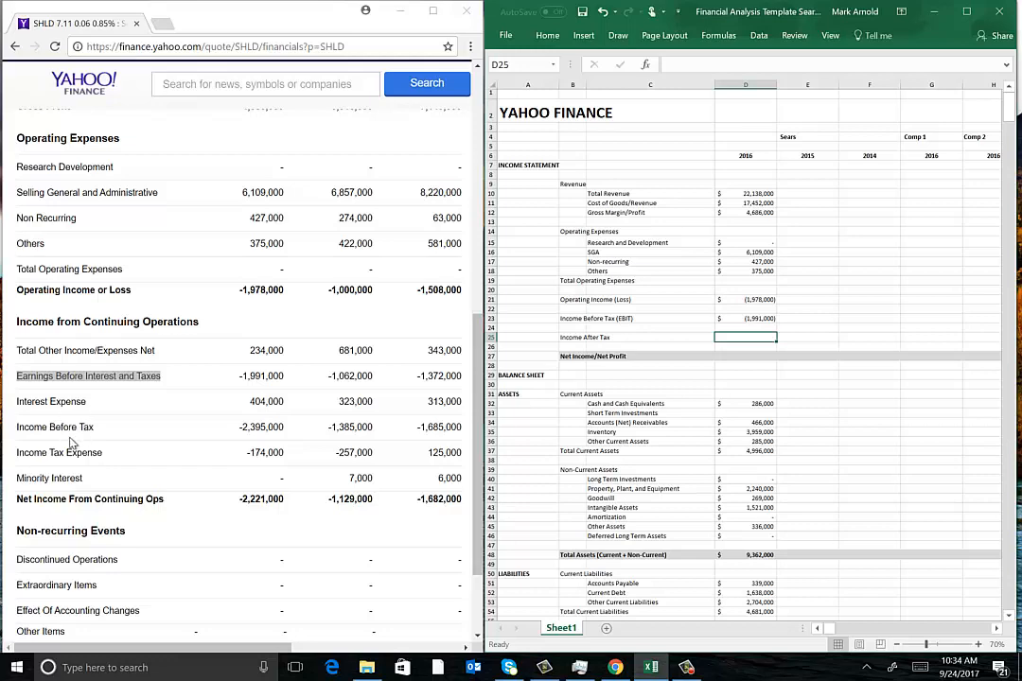
pyautogui.scroll(-1, 73, 444)
pyautogui.click(51, 497)
pyautogui.scroll(-1, 46, 492)
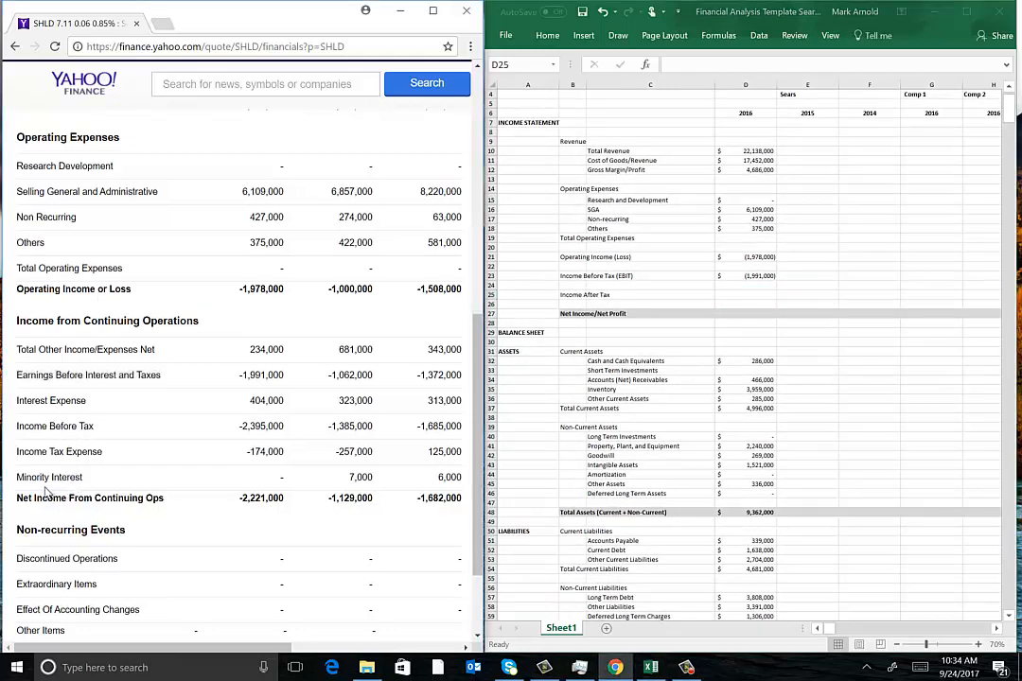
pyautogui.scroll(-2, 45, 489)
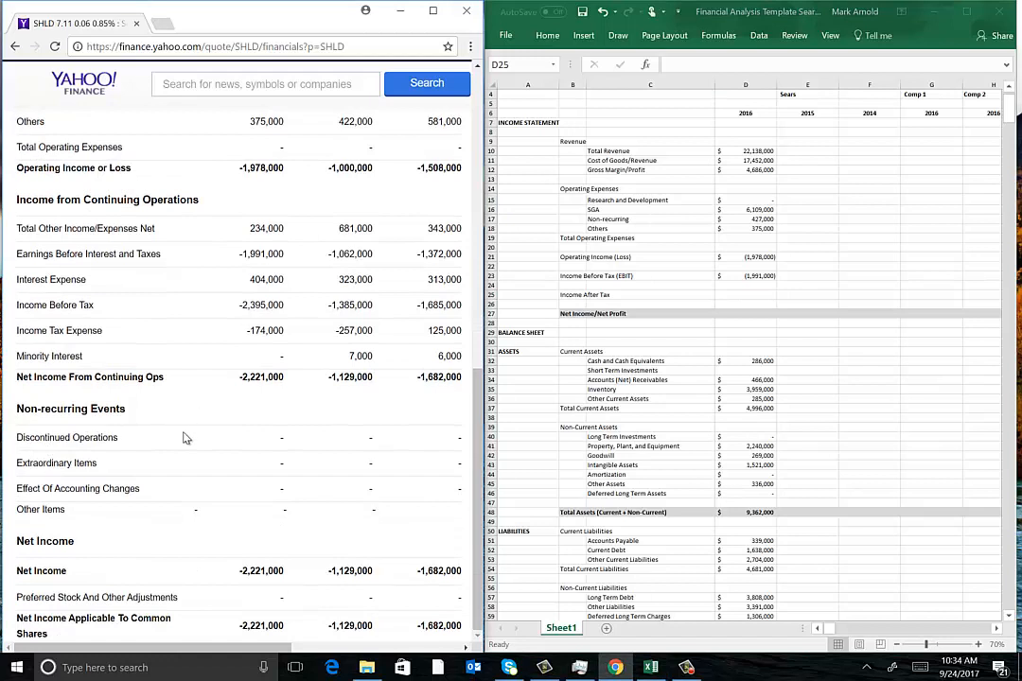
pyautogui.click(736, 296)
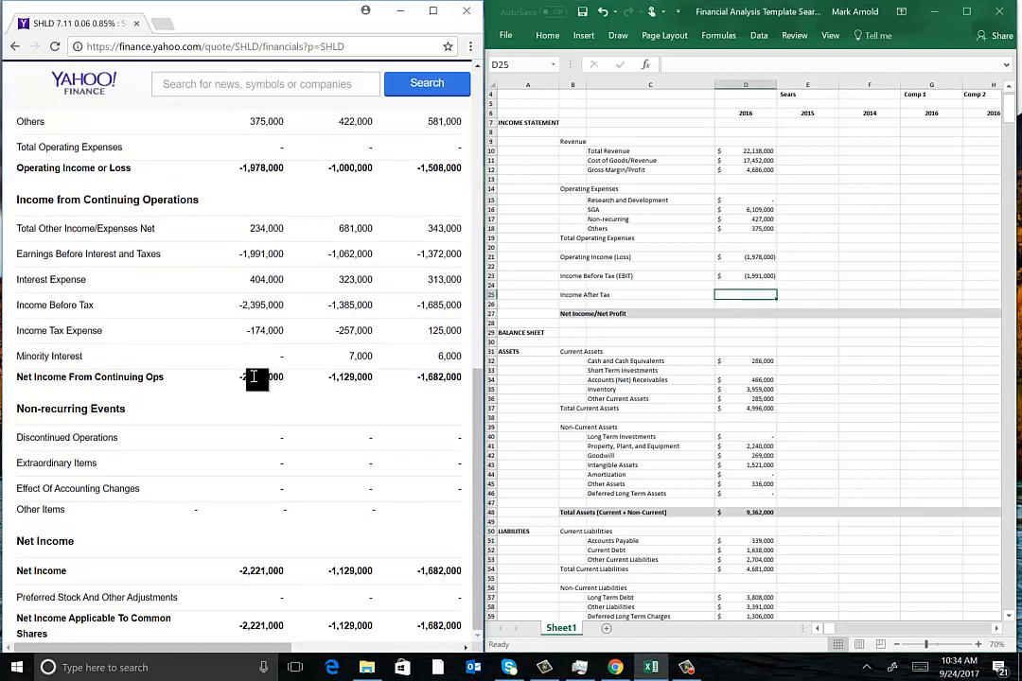
pyautogui.moveTo(284, 378); pyautogui.dragTo(241, 377)
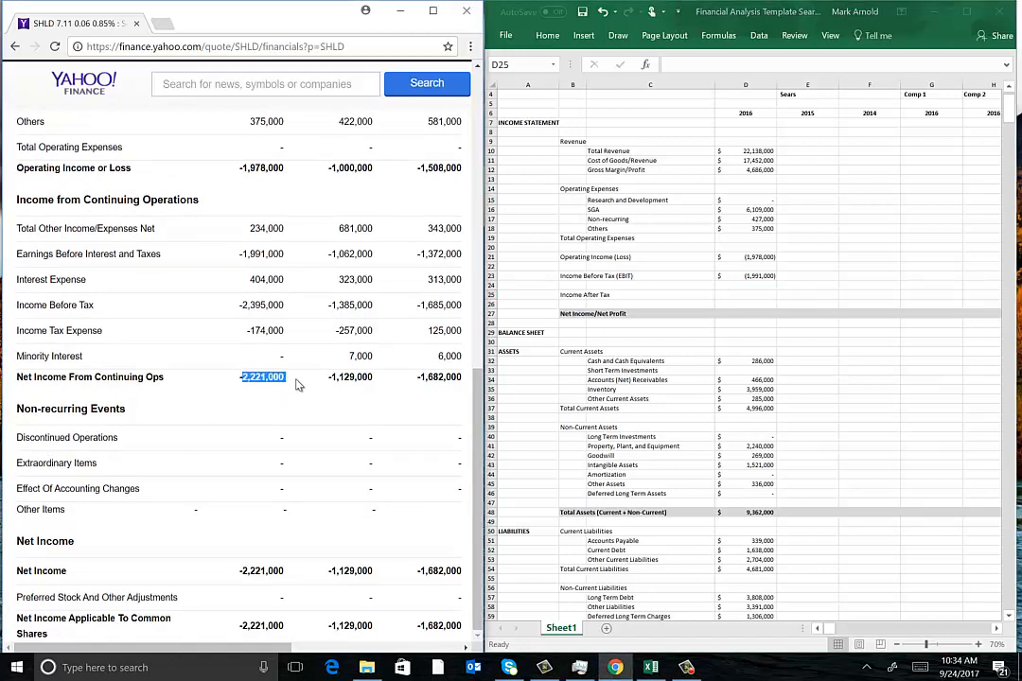
pyautogui.click(772, 295)
pyautogui.write('-2221')
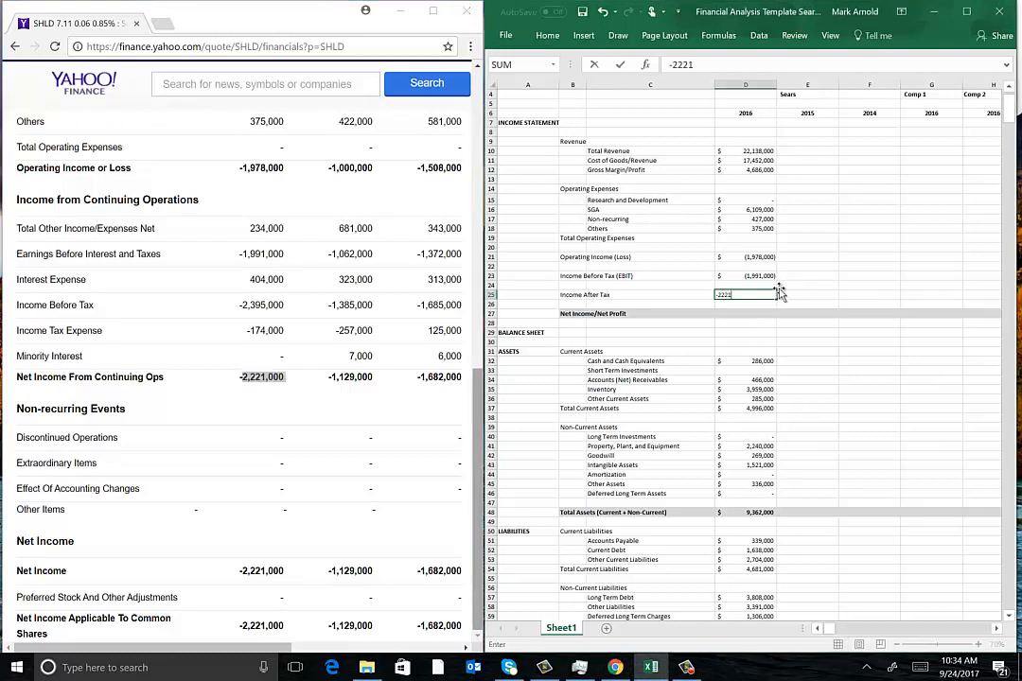
pyautogui.write('000')
pyautogui.press('Return')
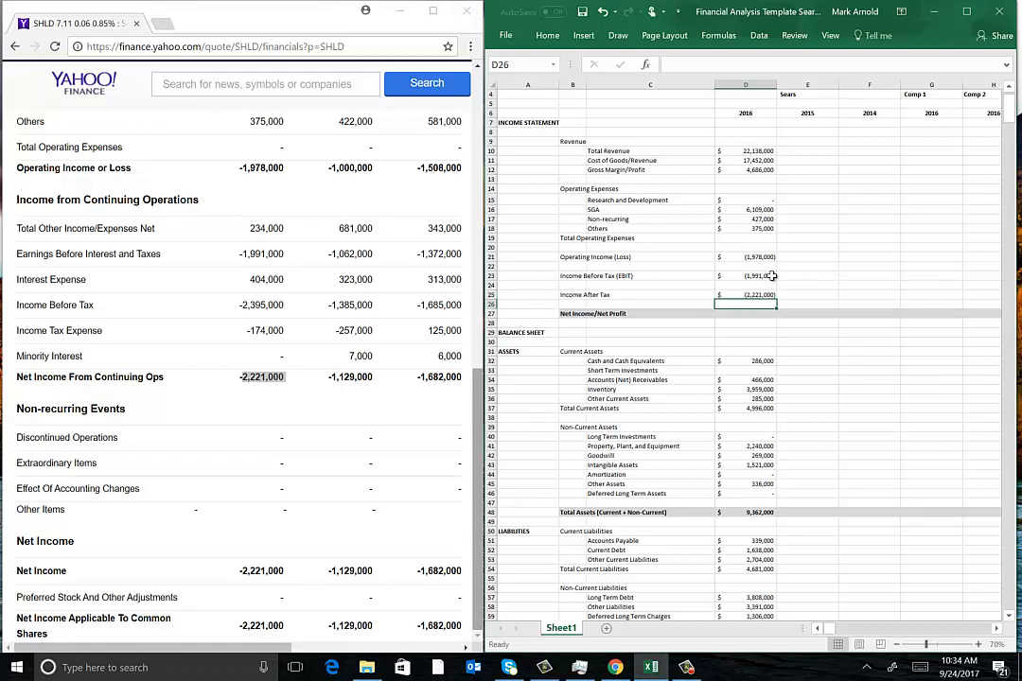
# Enter Yahoo's 1/28/2017 Net Income, -2221000, as the 2016 Net Income/Net Profit in D27.
pyautogui.press('Return')
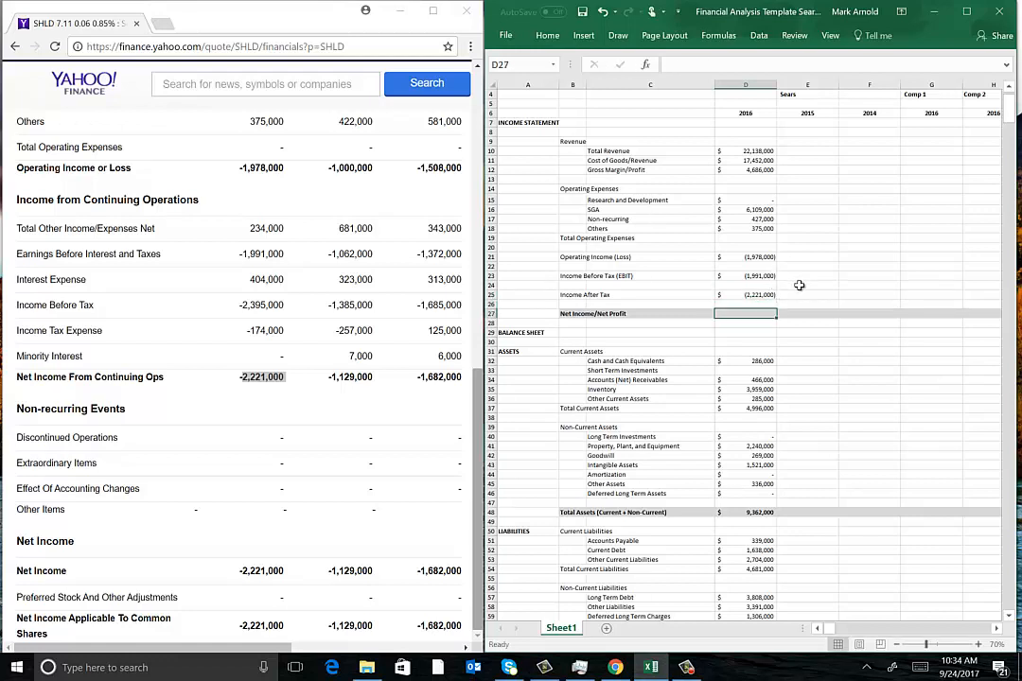
pyautogui.click(239, 533)
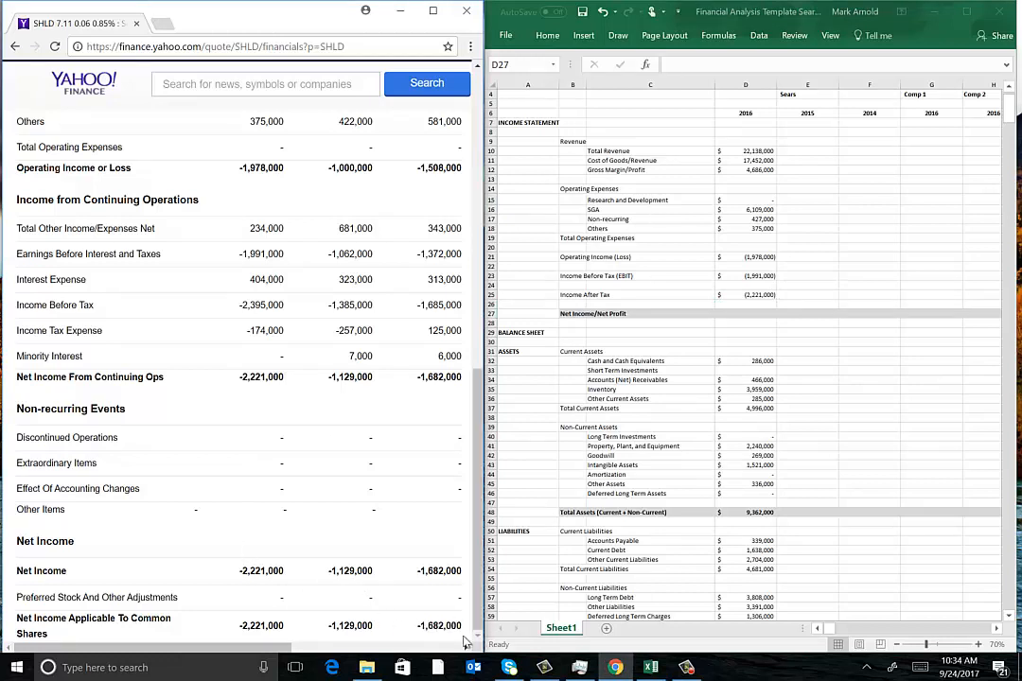
pyautogui.doubleClick(248, 573)
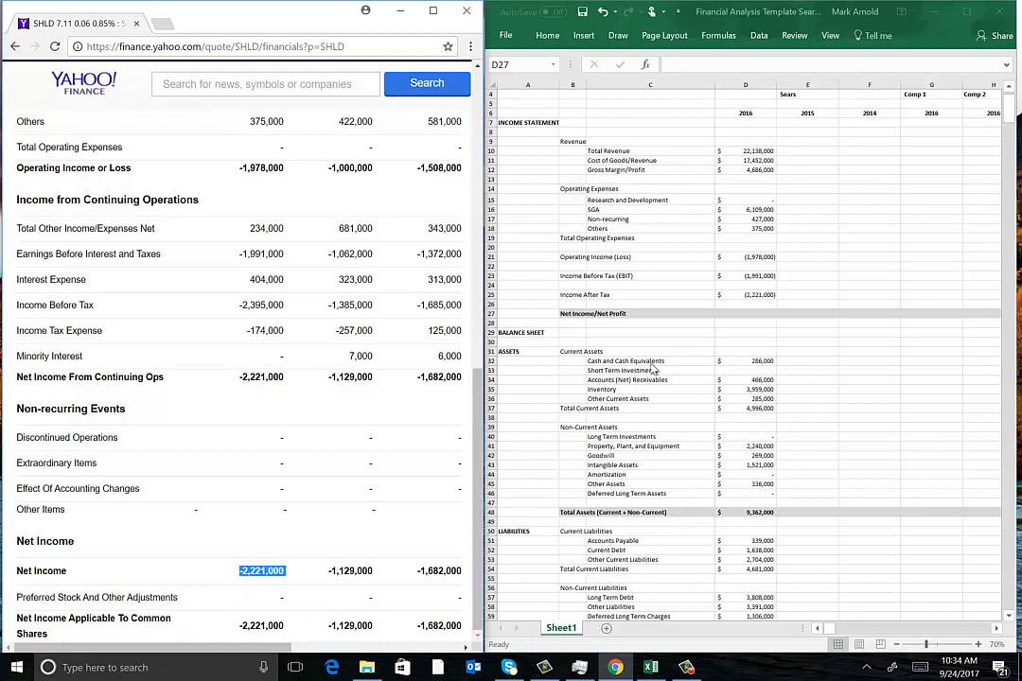
pyautogui.click(748, 313)
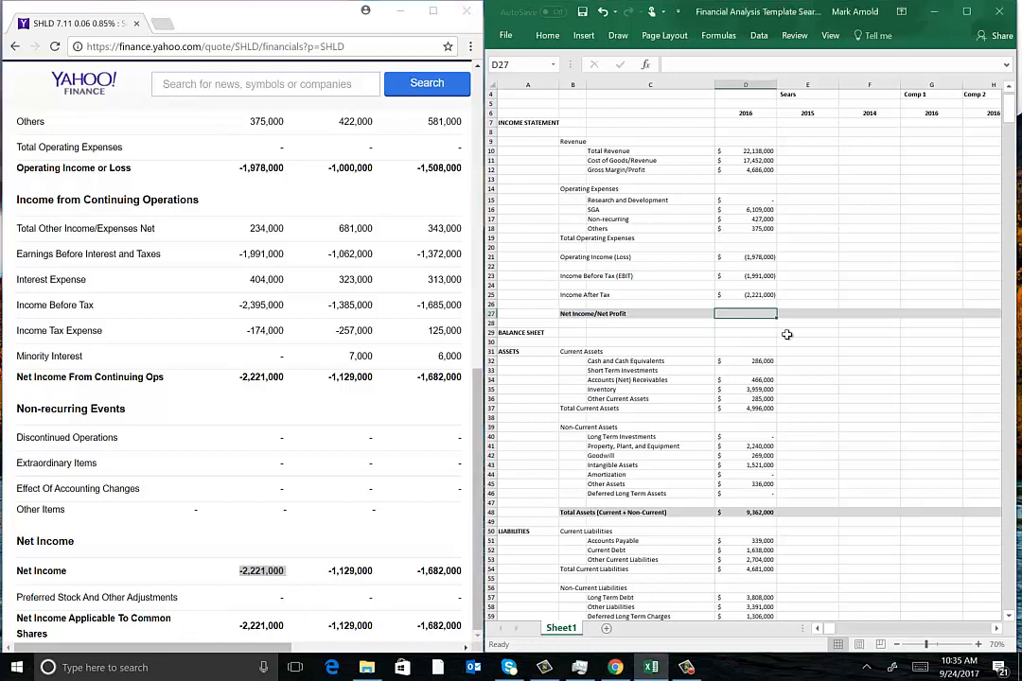
pyautogui.write('-2221')
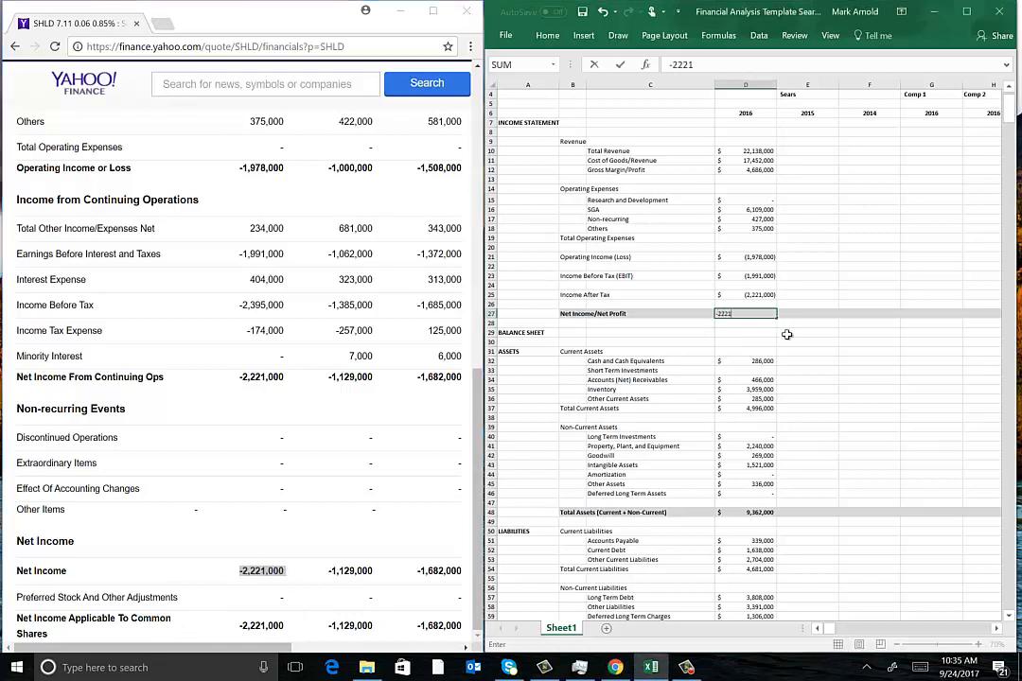
pyautogui.write('000')
pyautogui.press('Return')
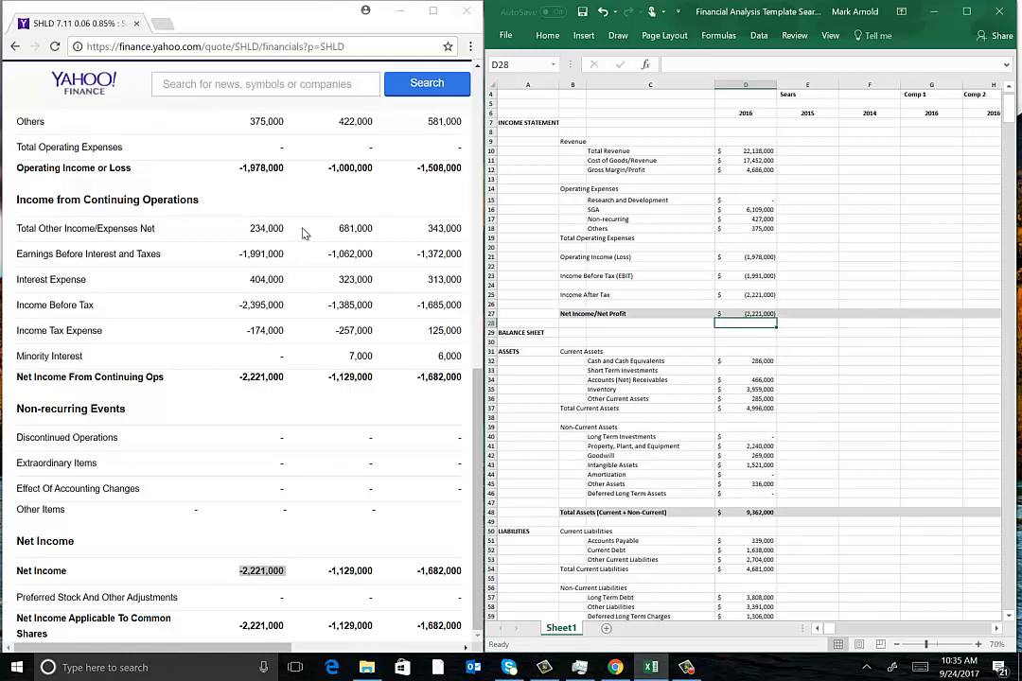
# Review the template's 2016 column and maximize the Excel window to show the ratio table with its calculations.
pyautogui.scroll(-6, 771, 378)
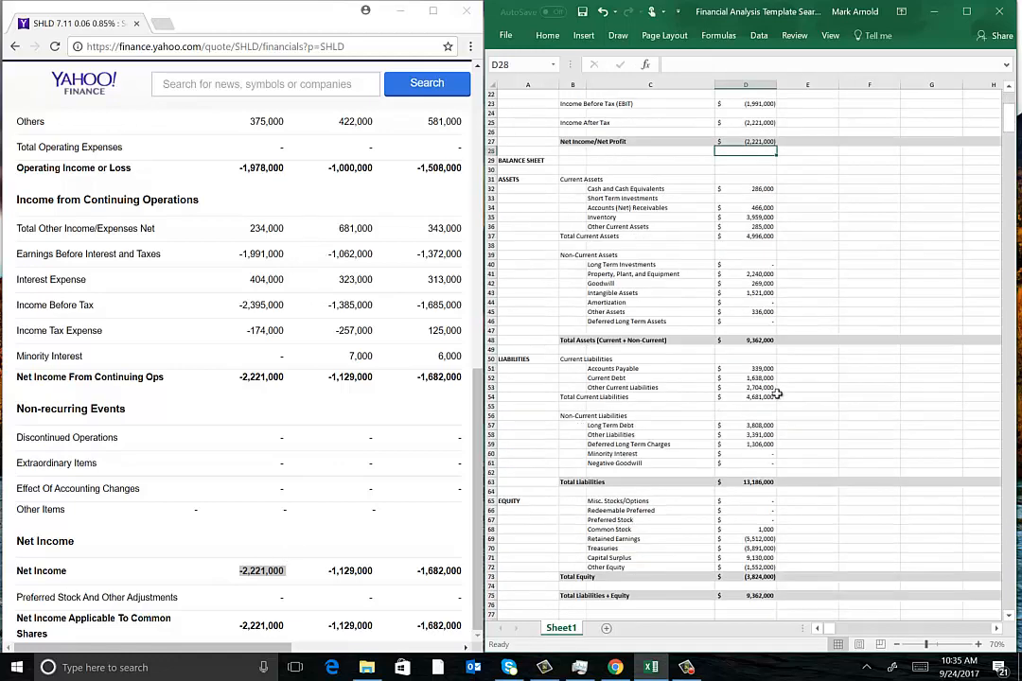
pyautogui.scroll(1, 793, 407)
pyautogui.scroll(7, 793, 403)
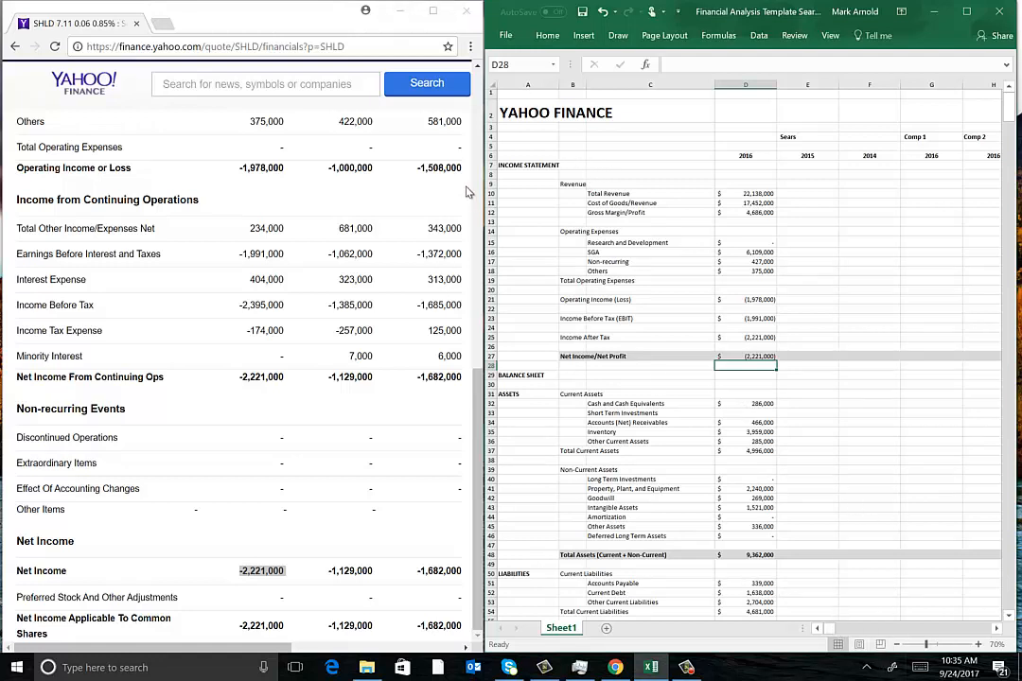
pyautogui.click(478, 159)
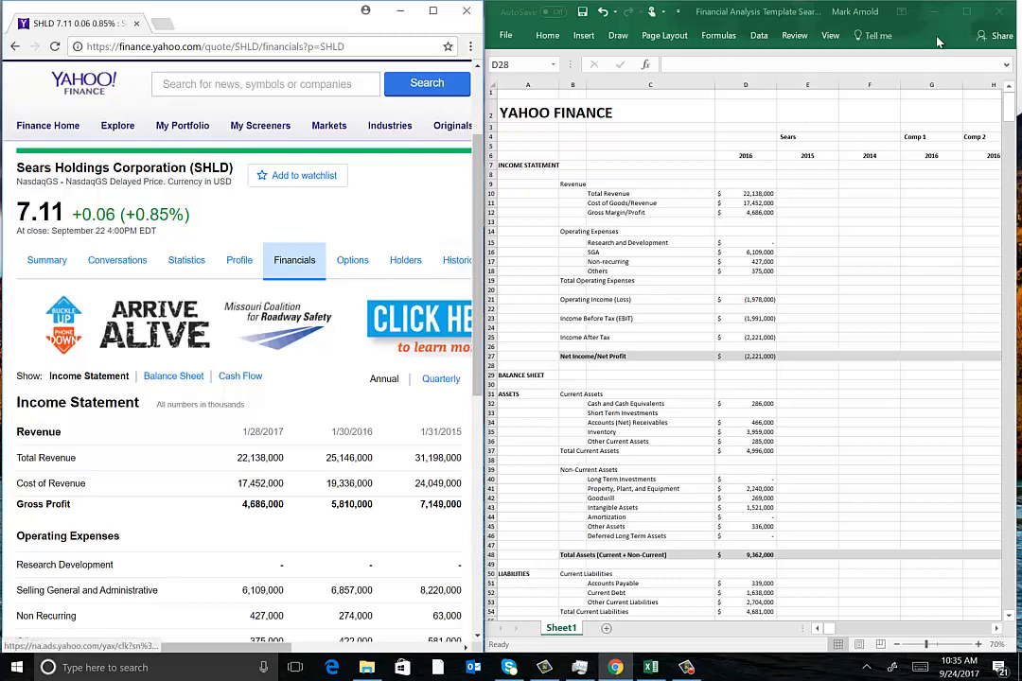
pyautogui.click(967, 12)
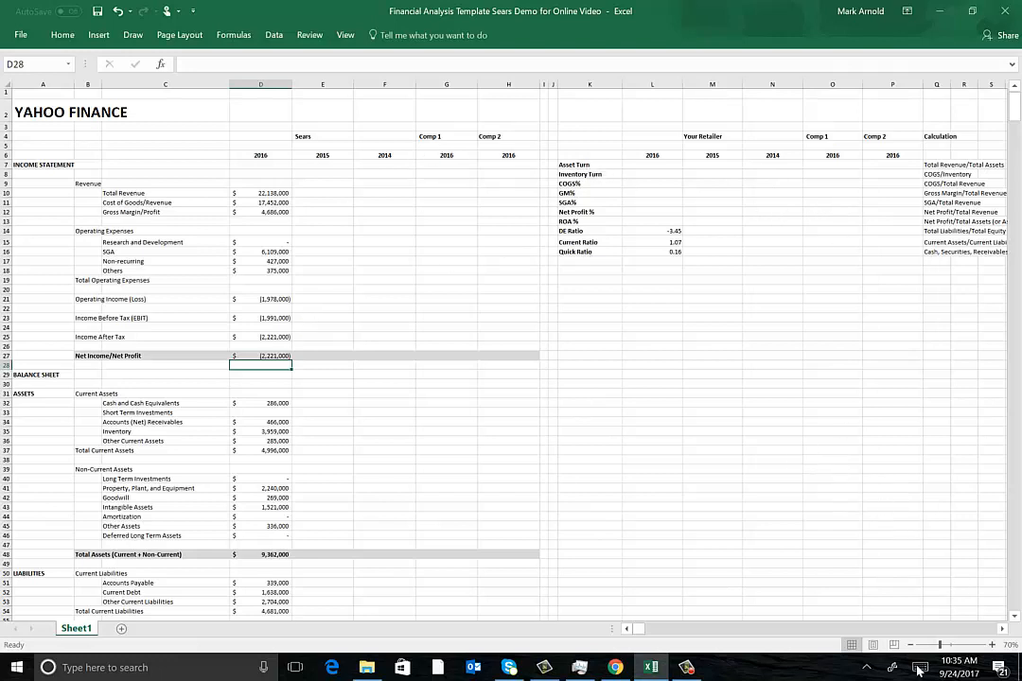
pyautogui.click(1002, 632)
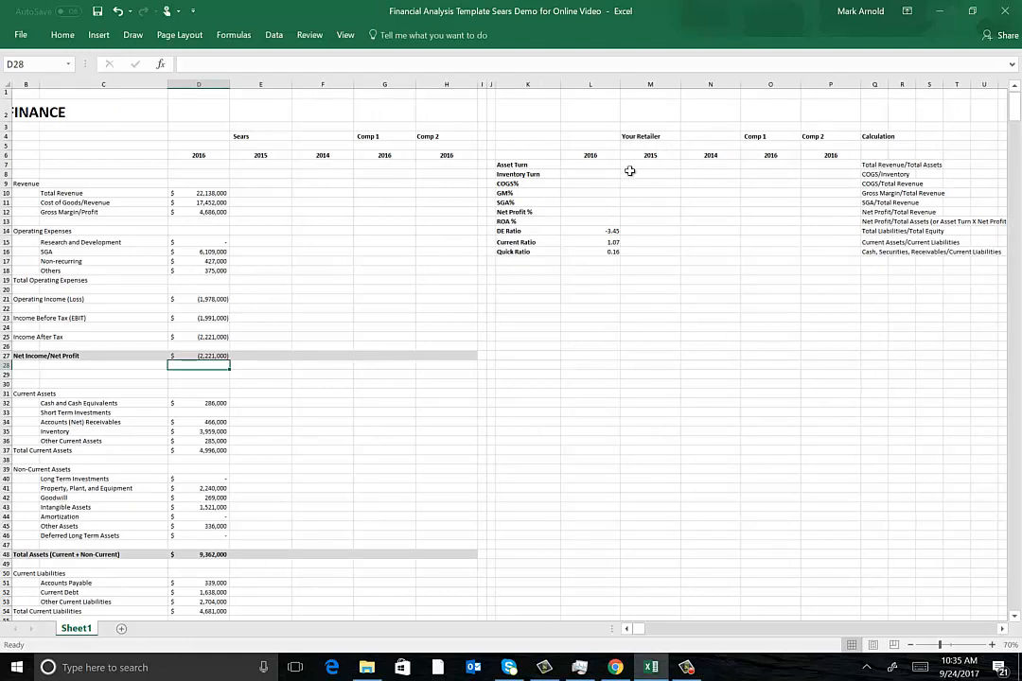
# Calculate the 2016 Asset Turn in L7 as Total Revenue divided by Total Assets with the formula +D10/D48.
pyautogui.click(527, 165)
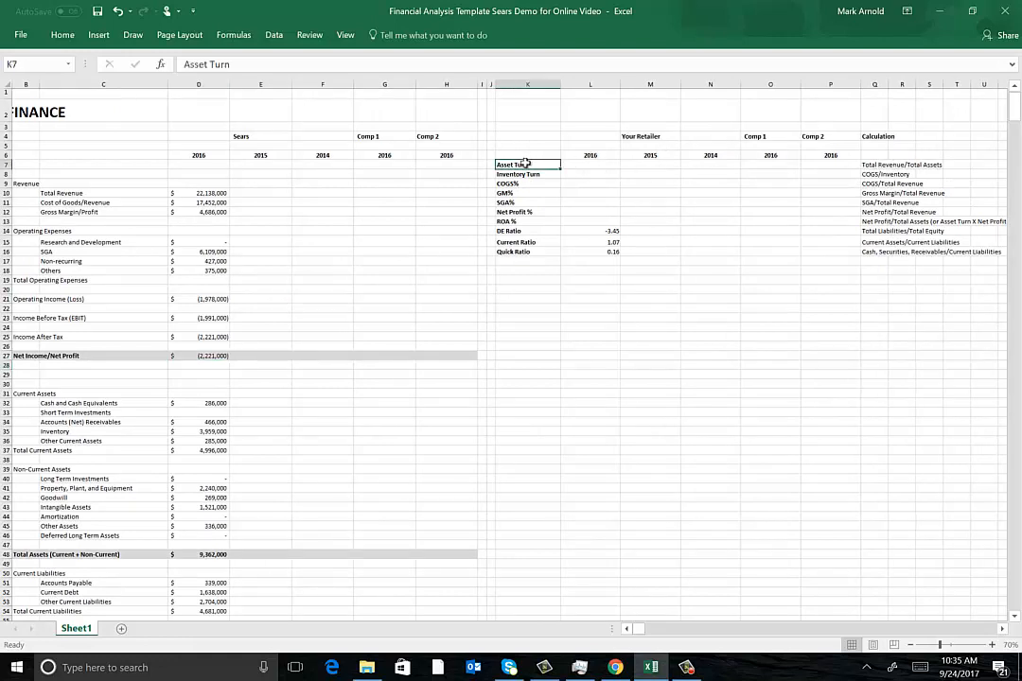
pyautogui.click(875, 165)
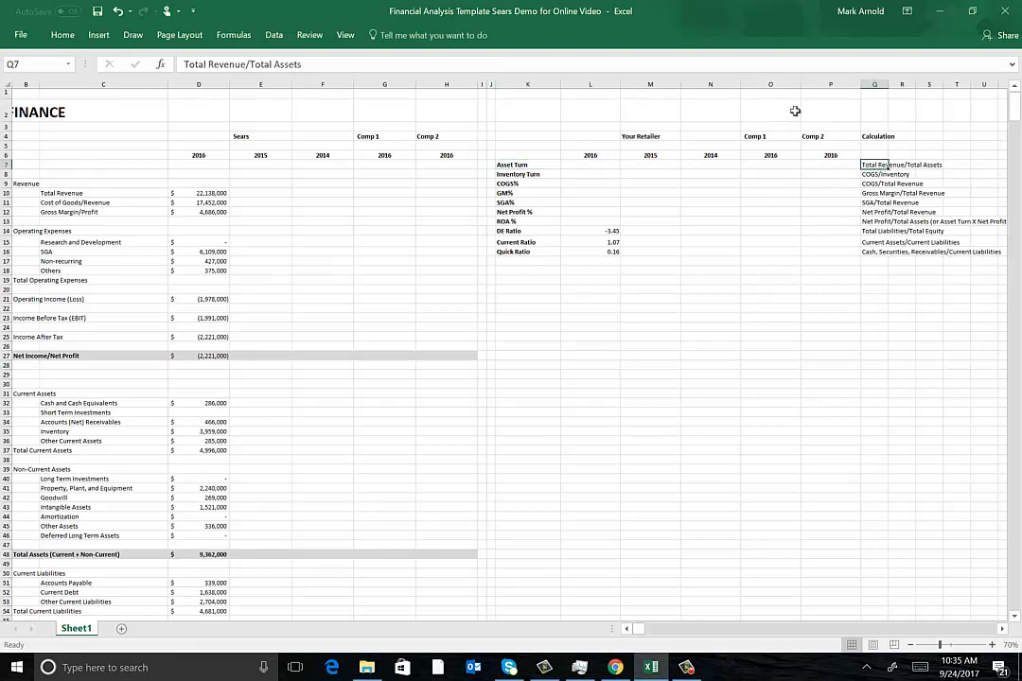
pyautogui.click(599, 165)
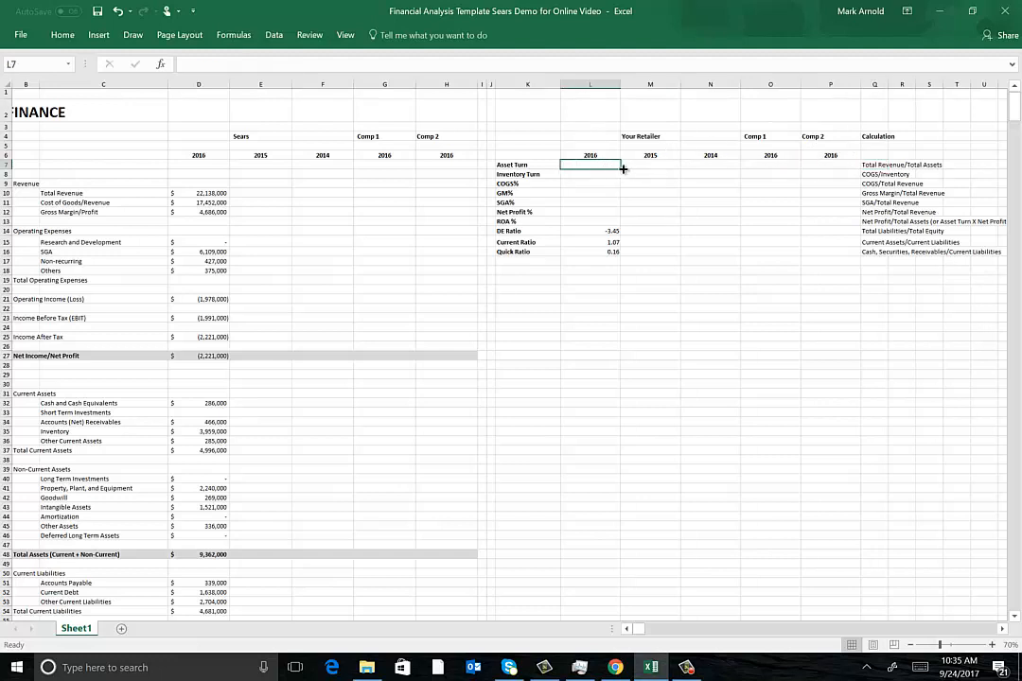
pyautogui.write('+')
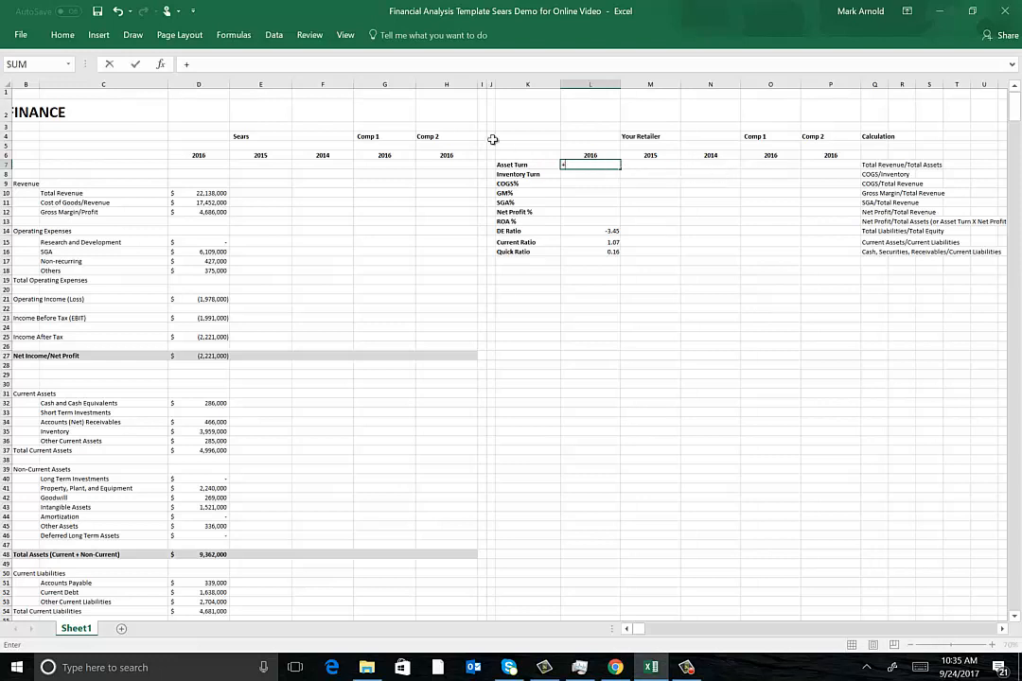
pyautogui.click(208, 193)
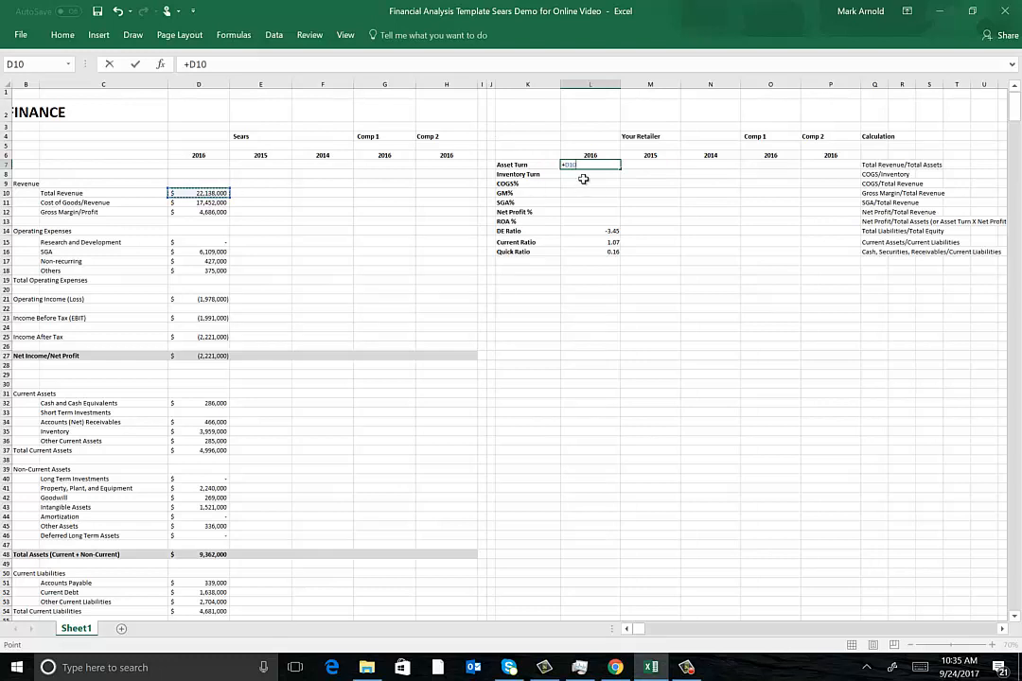
pyautogui.write('/')
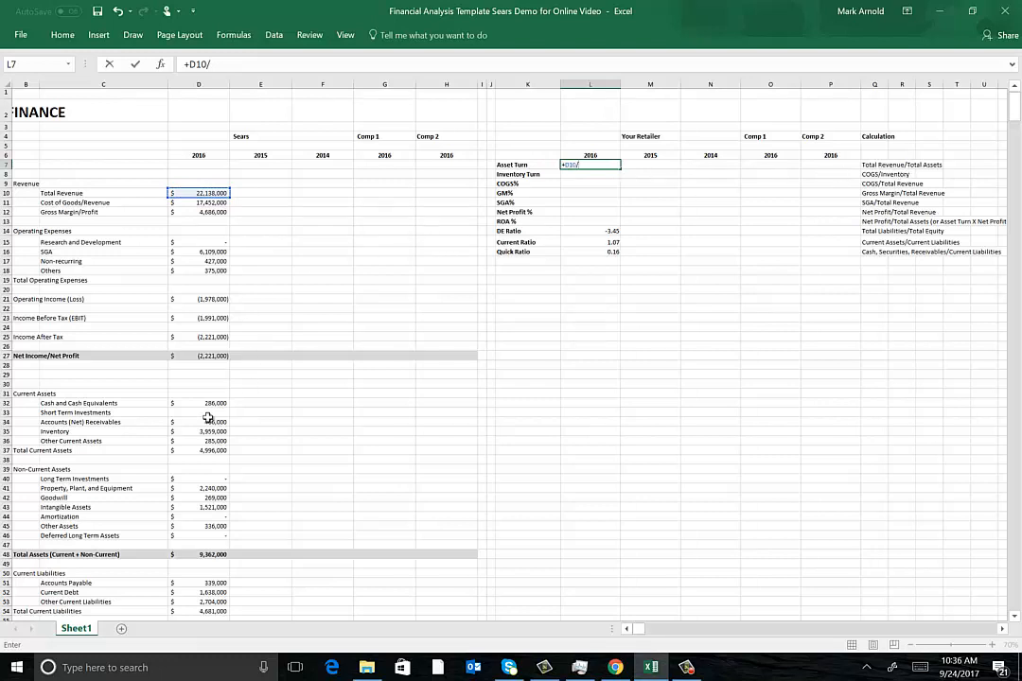
pyautogui.click(210, 555)
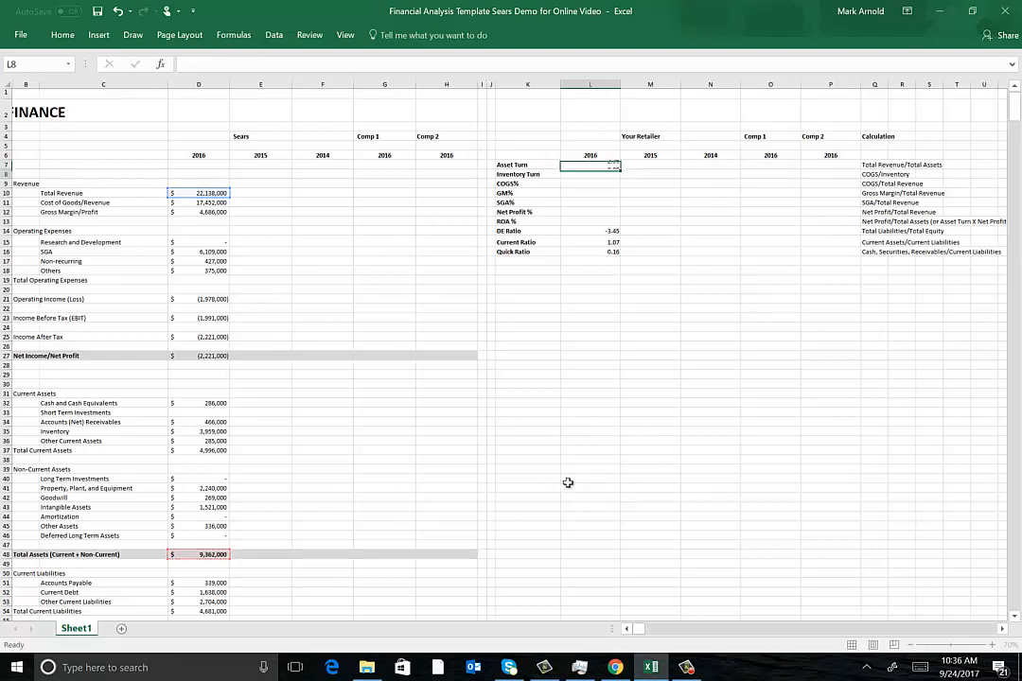
pyautogui.press('Return')
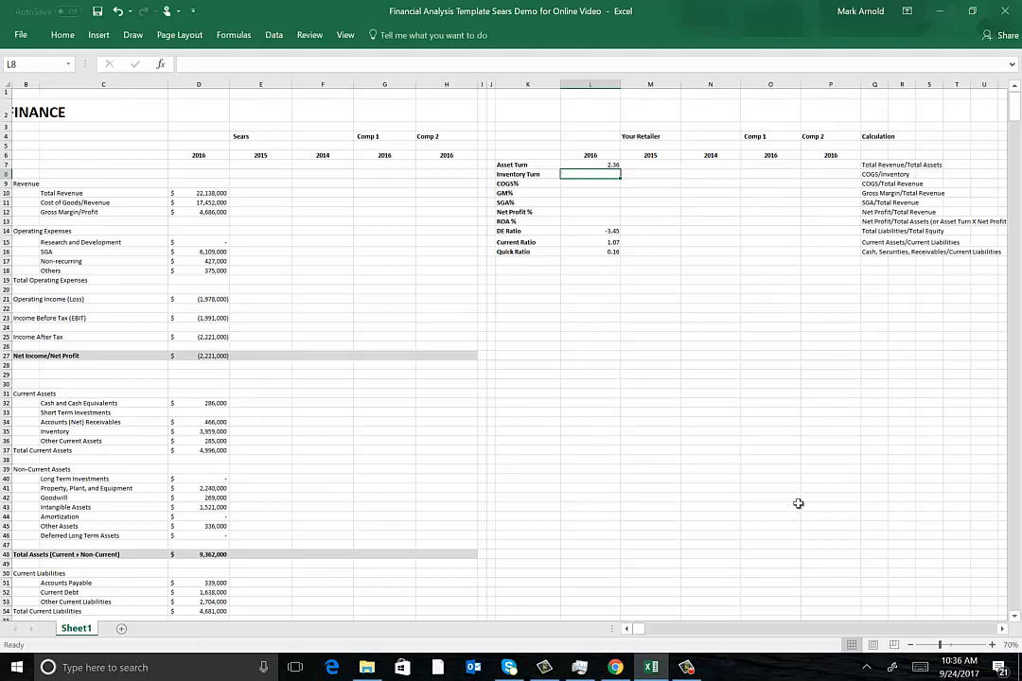
# Read the Asset Turn interpretation in X7 and relate it to the 2016 Asset Turn result in L7.
pyautogui.click(1003, 631)
pyautogui.click(1003, 630)
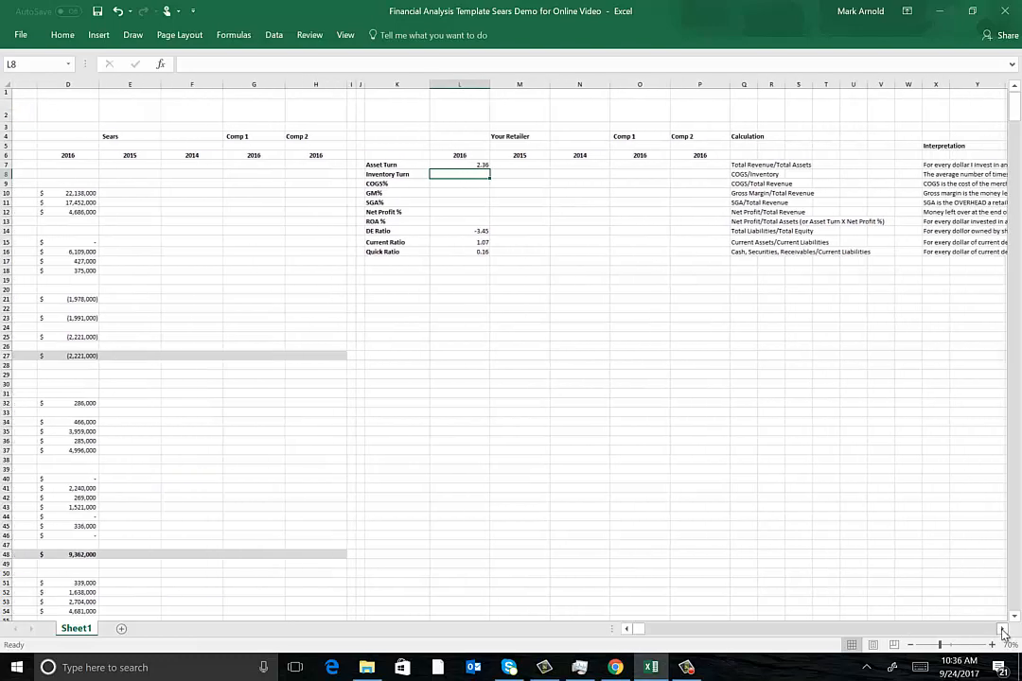
pyautogui.click(1003, 630)
pyautogui.click(1003, 630)
pyautogui.click(789, 163)
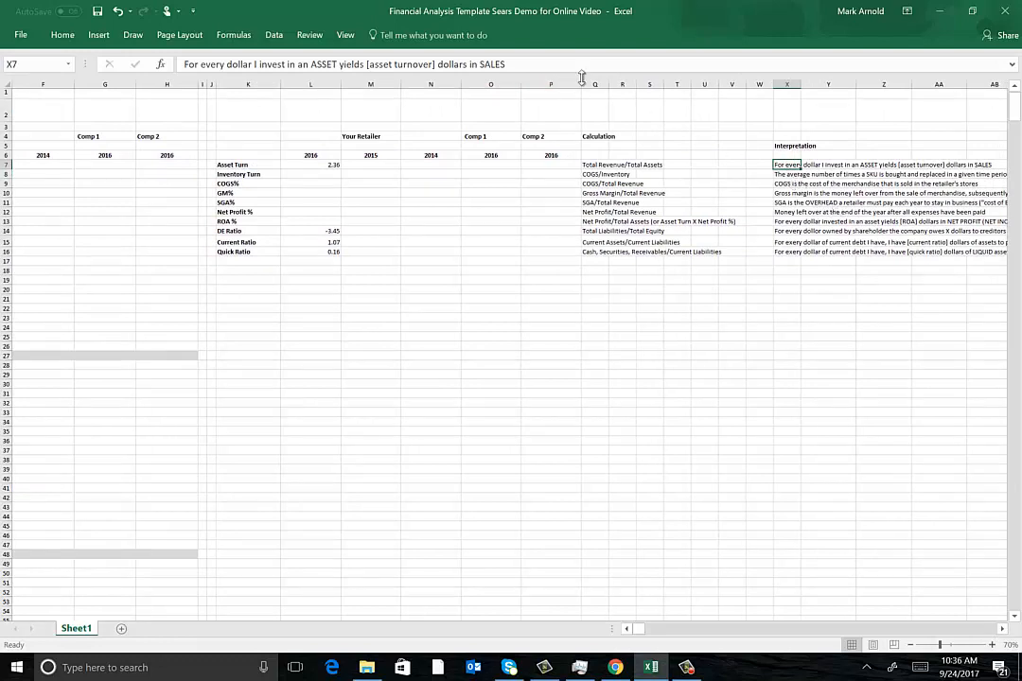
pyautogui.click(628, 630)
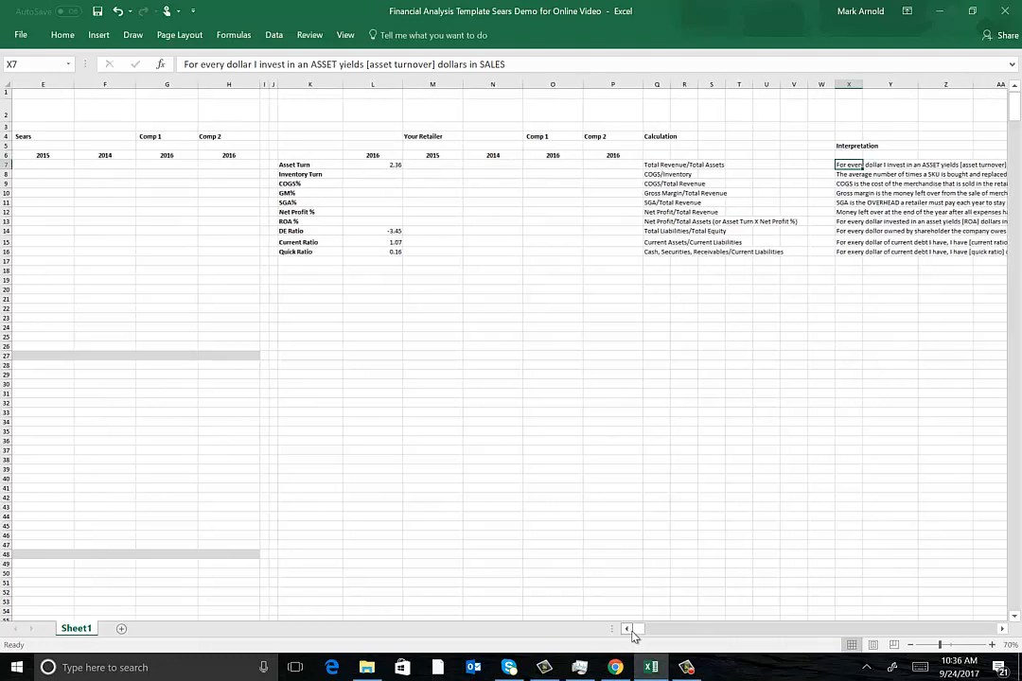
pyautogui.click(628, 630)
pyautogui.click(628, 630)
pyautogui.click(628, 631)
pyautogui.click(612, 166)
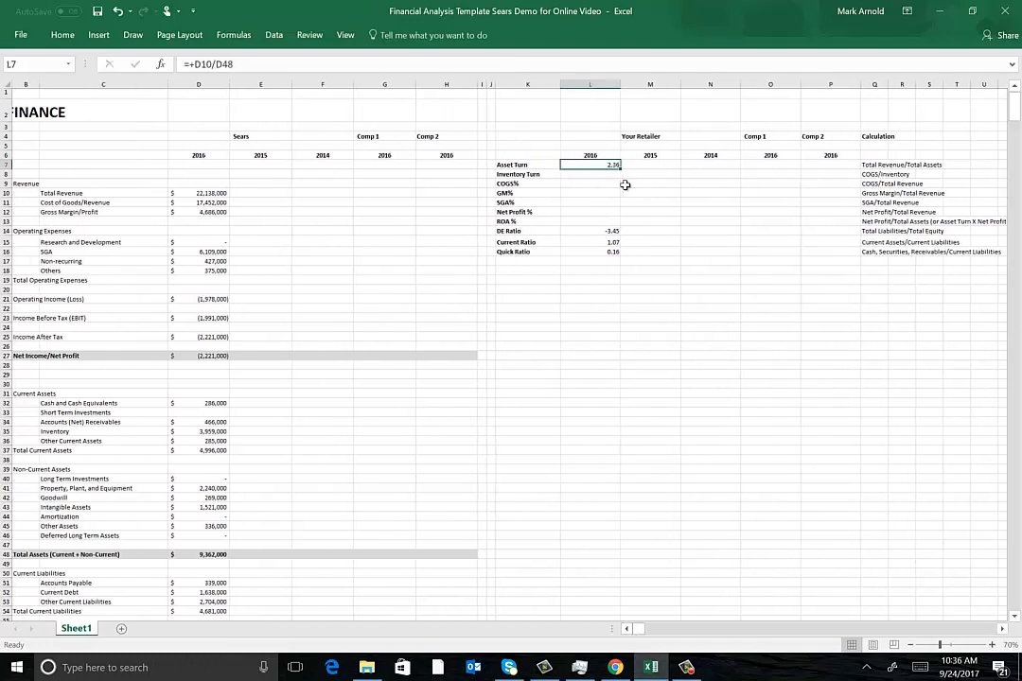
pyautogui.click(1002, 629)
pyautogui.click(1003, 629)
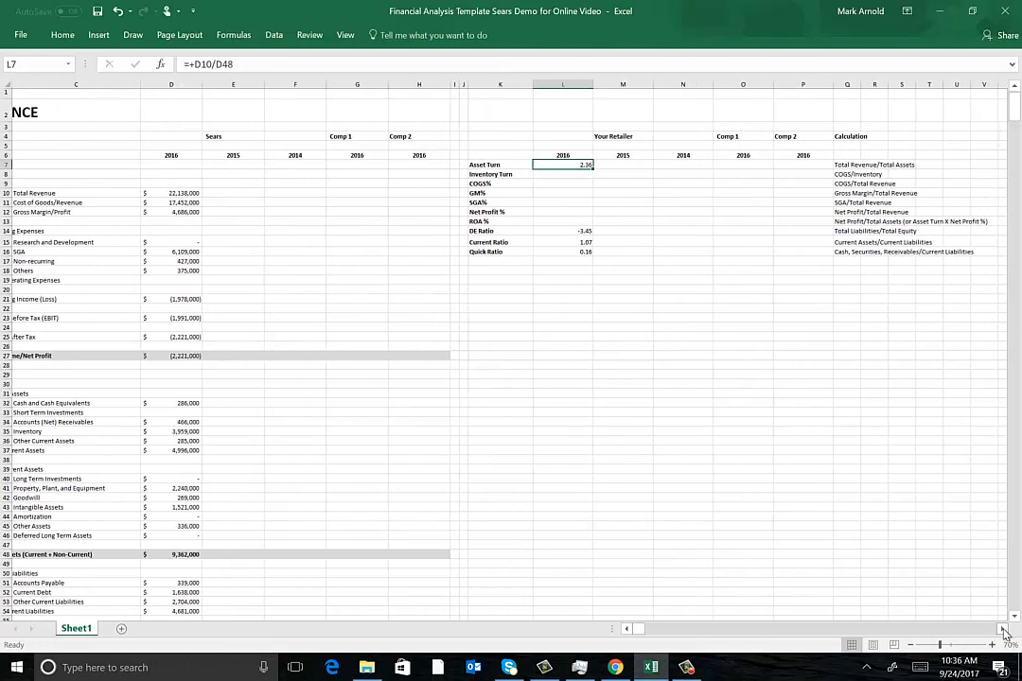
pyautogui.click(1003, 630)
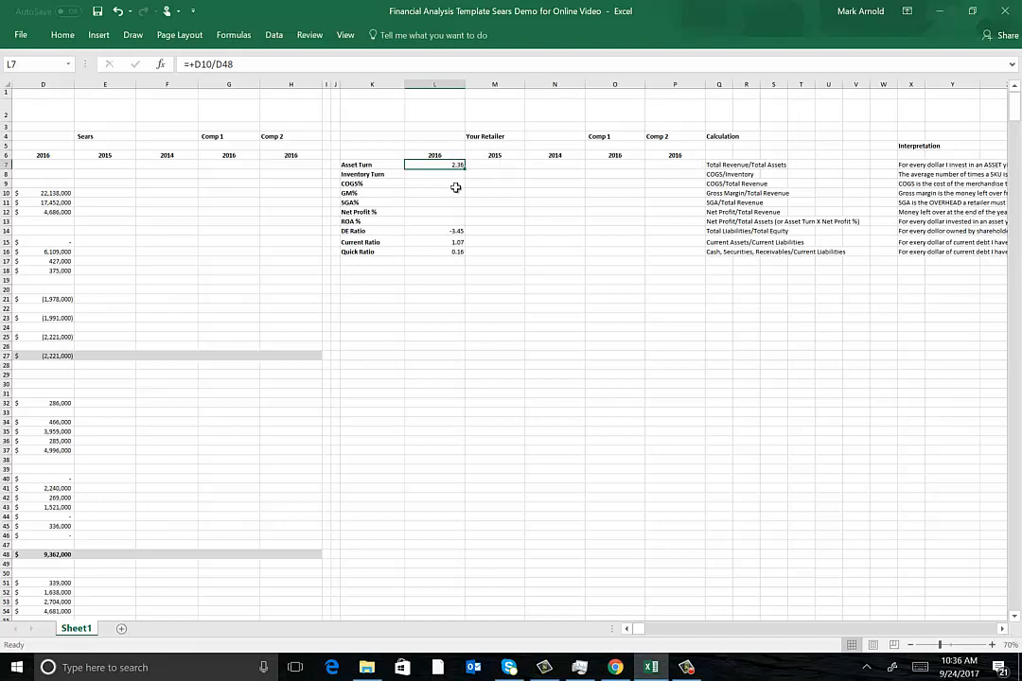
pyautogui.click(625, 628)
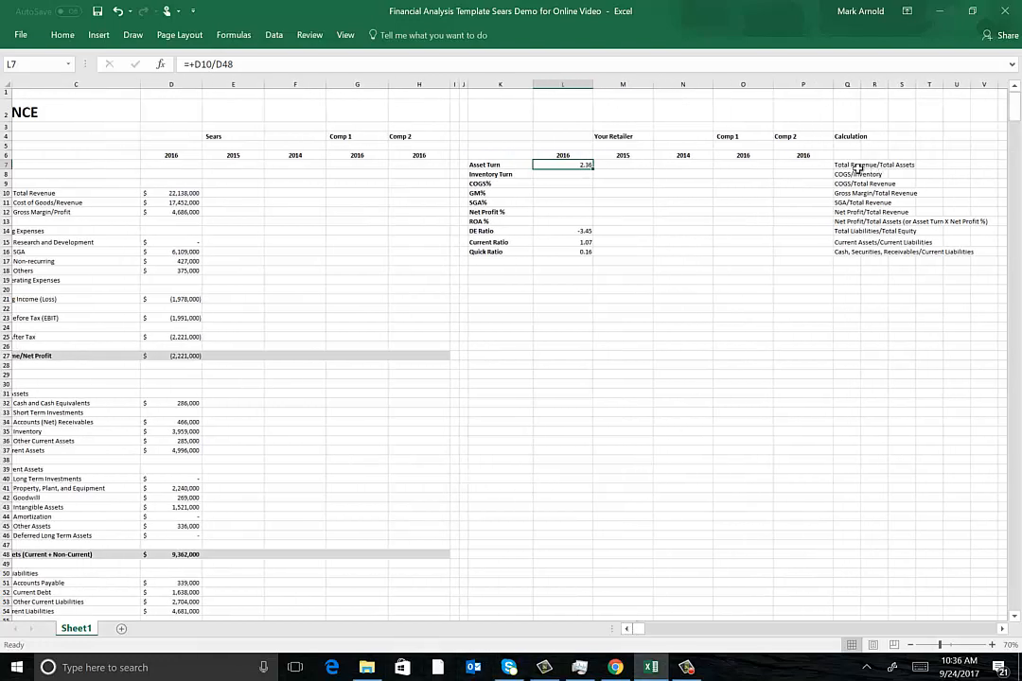
# Calculate the 2016 Inventory Turn in L8 as Cost of Goods divided by Inventory with the formula +D11/D35.
pyautogui.click(508, 174)
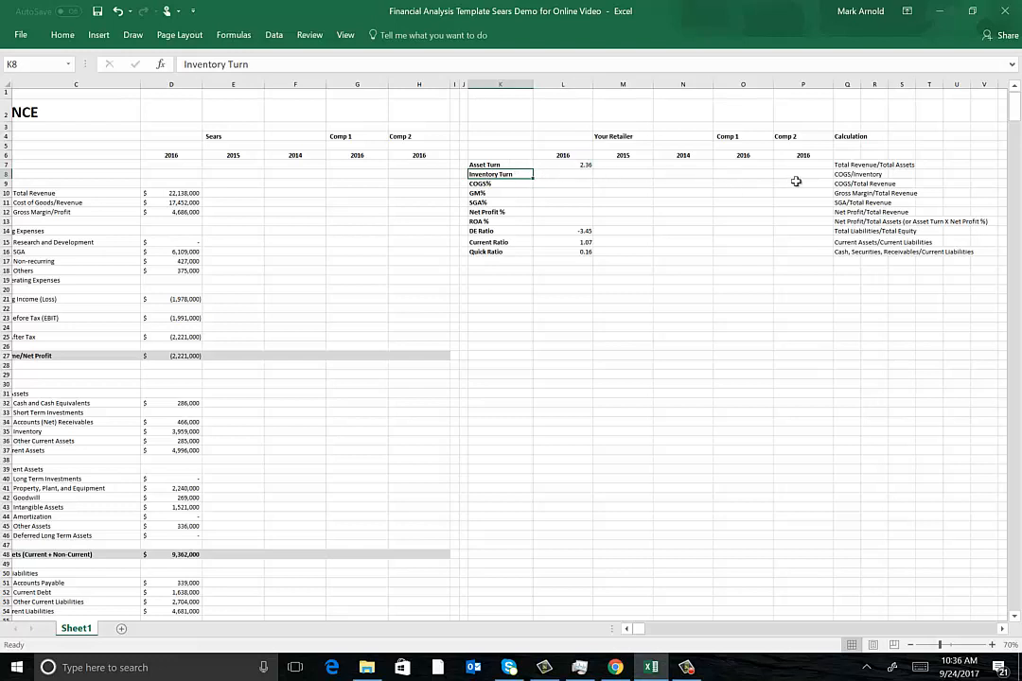
pyautogui.click(846, 175)
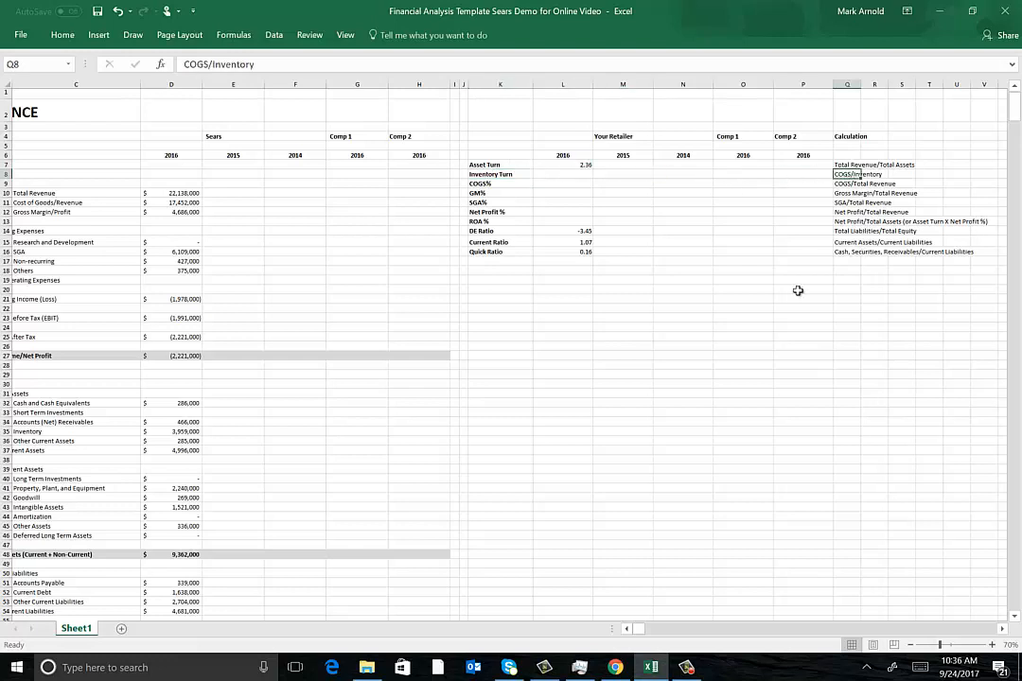
pyautogui.click(504, 175)
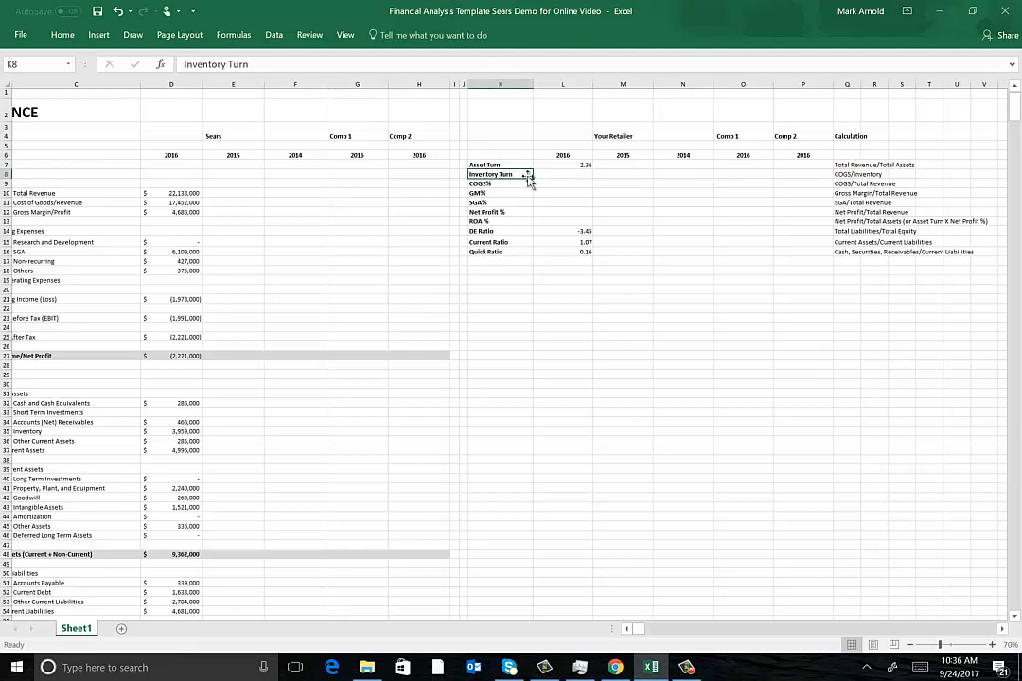
pyautogui.click(554, 174)
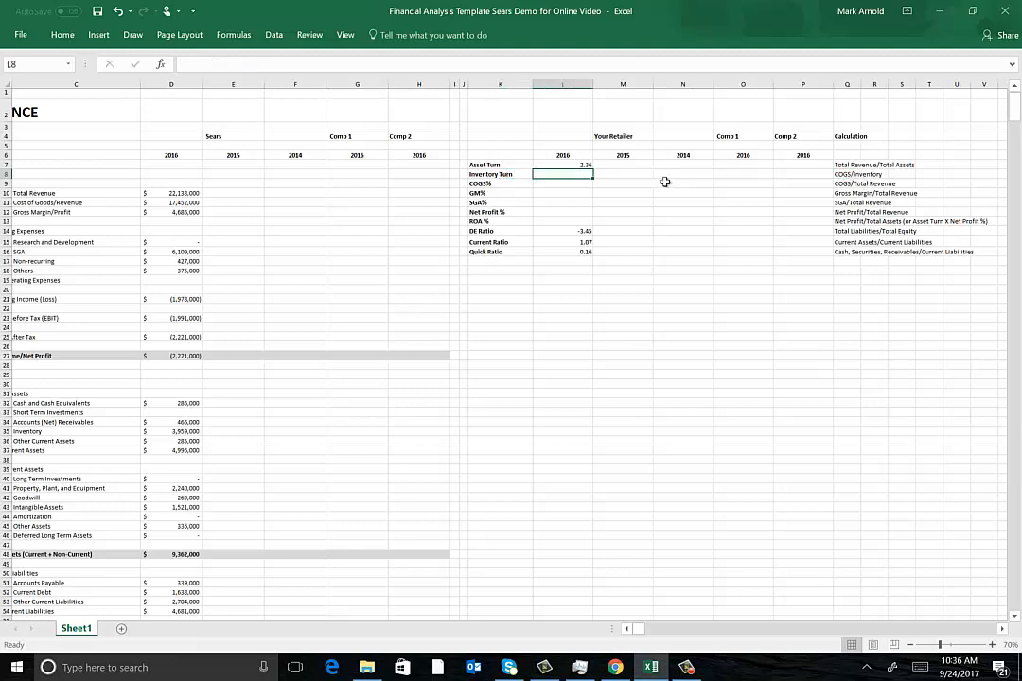
pyautogui.write('+')
pyautogui.click(1013, 594)
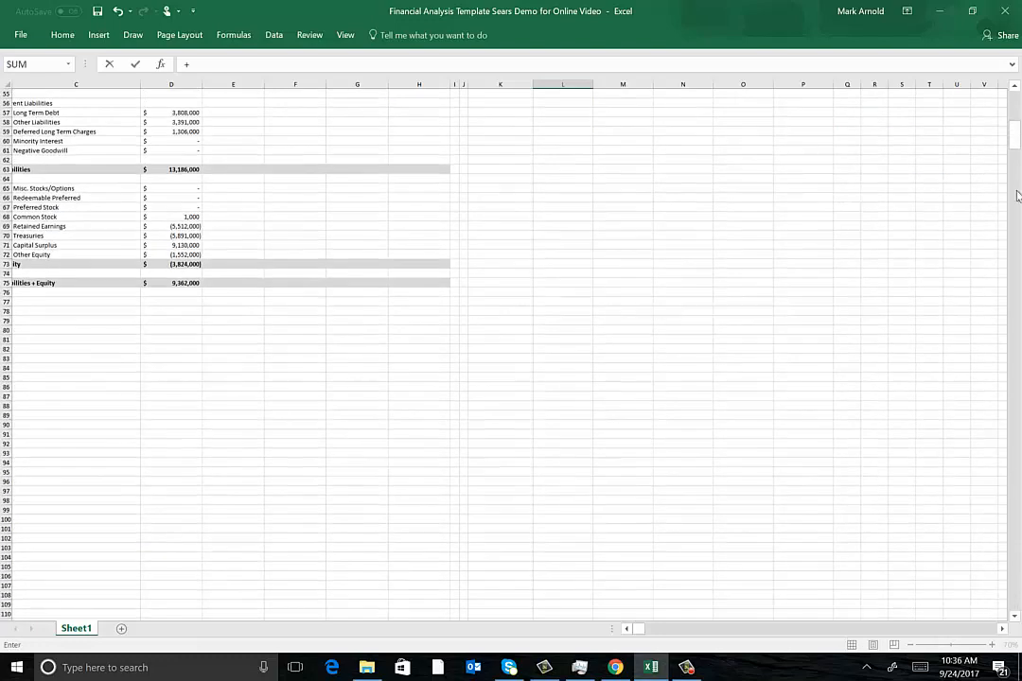
pyautogui.click(1014, 152)
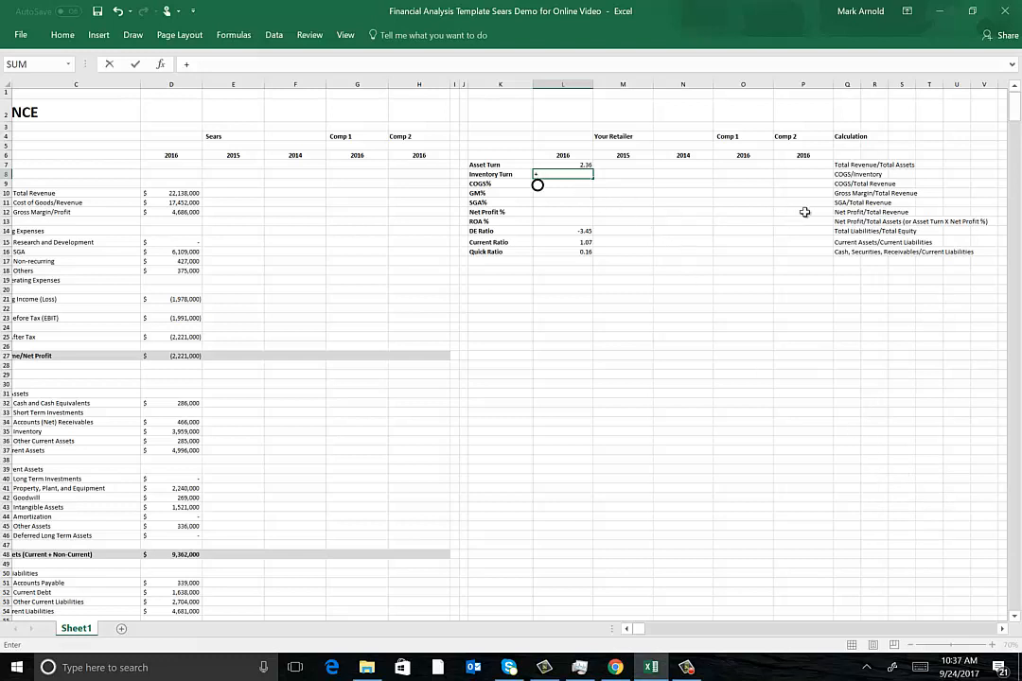
pyautogui.click(184, 202)
pyautogui.write('/')
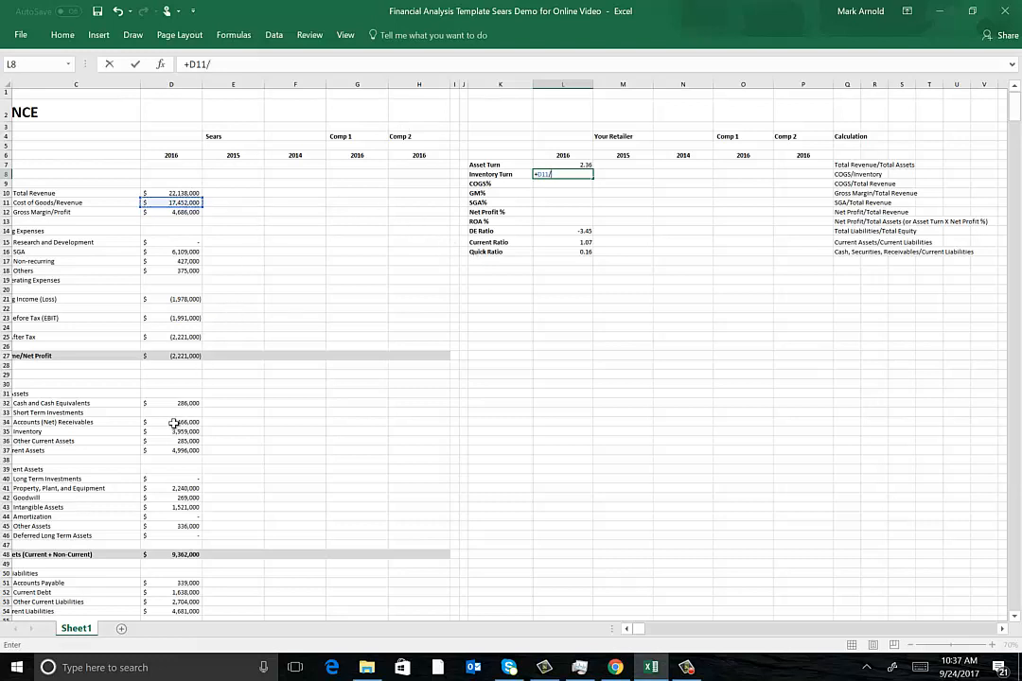
pyautogui.click(625, 628)
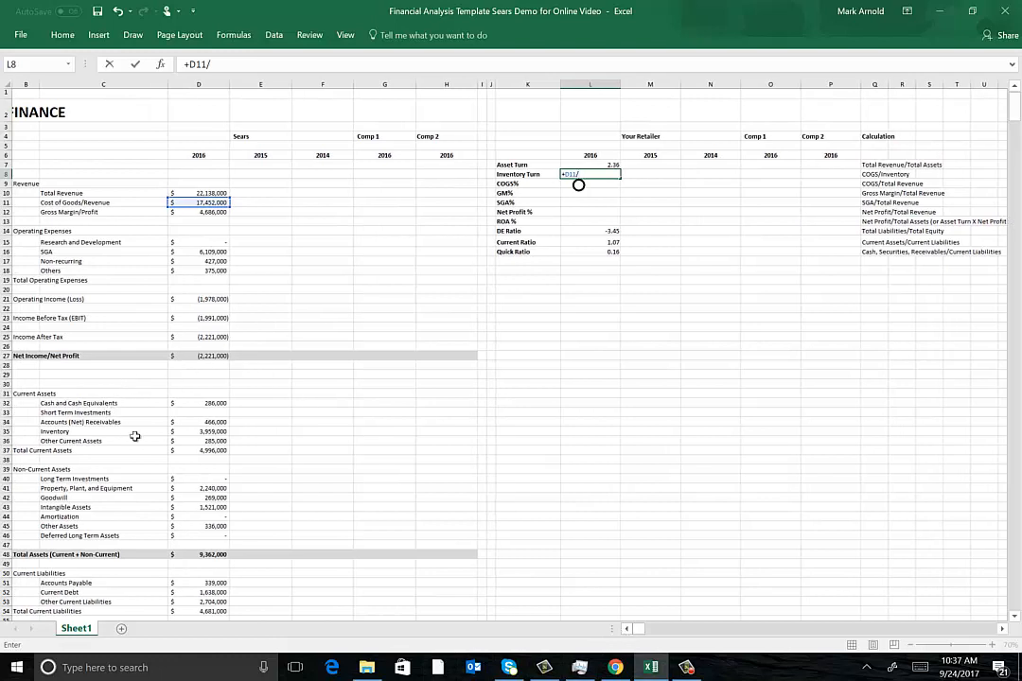
pyautogui.click(200, 432)
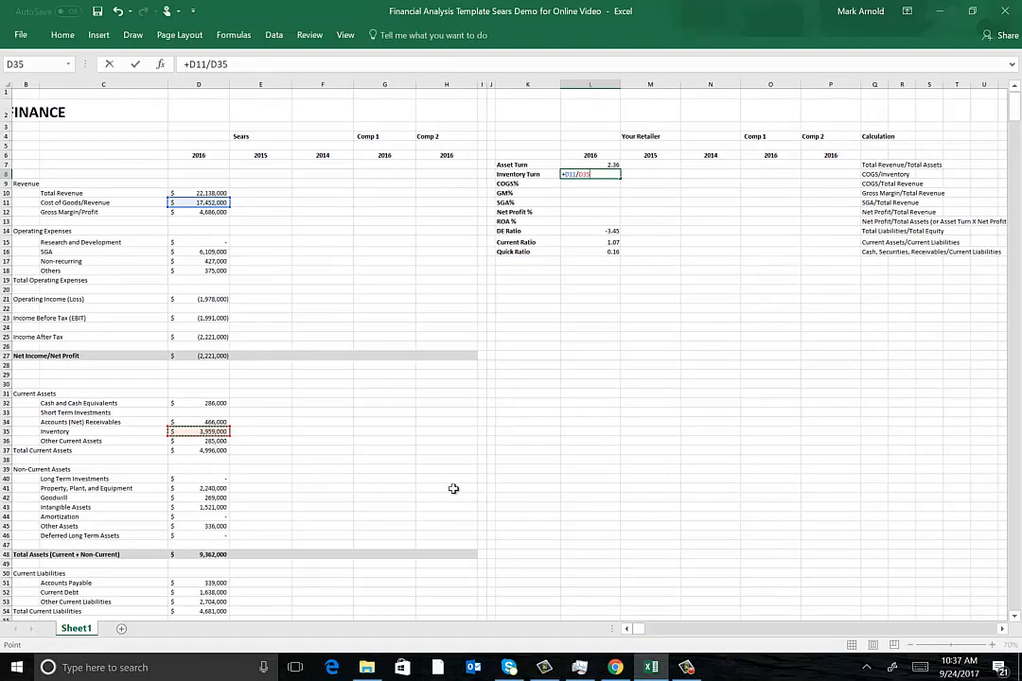
pyautogui.press('Return')
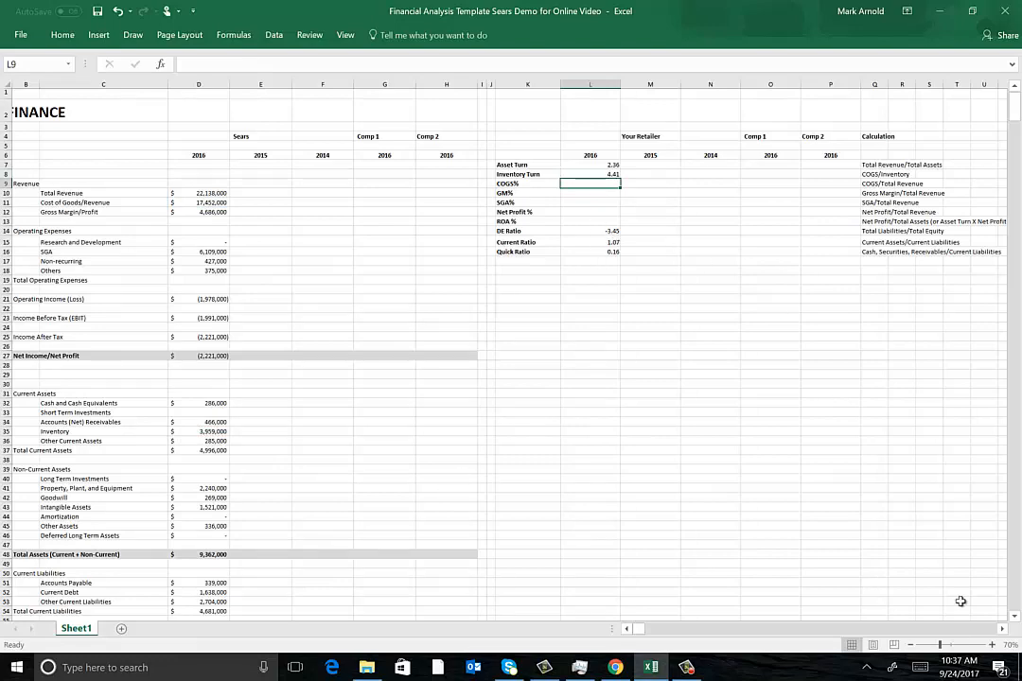
# Read the Inventory Turn interpretation in X8 and return to the ratio table.
pyautogui.click(1003, 630)
pyautogui.hscroll(3, 1005, 629)
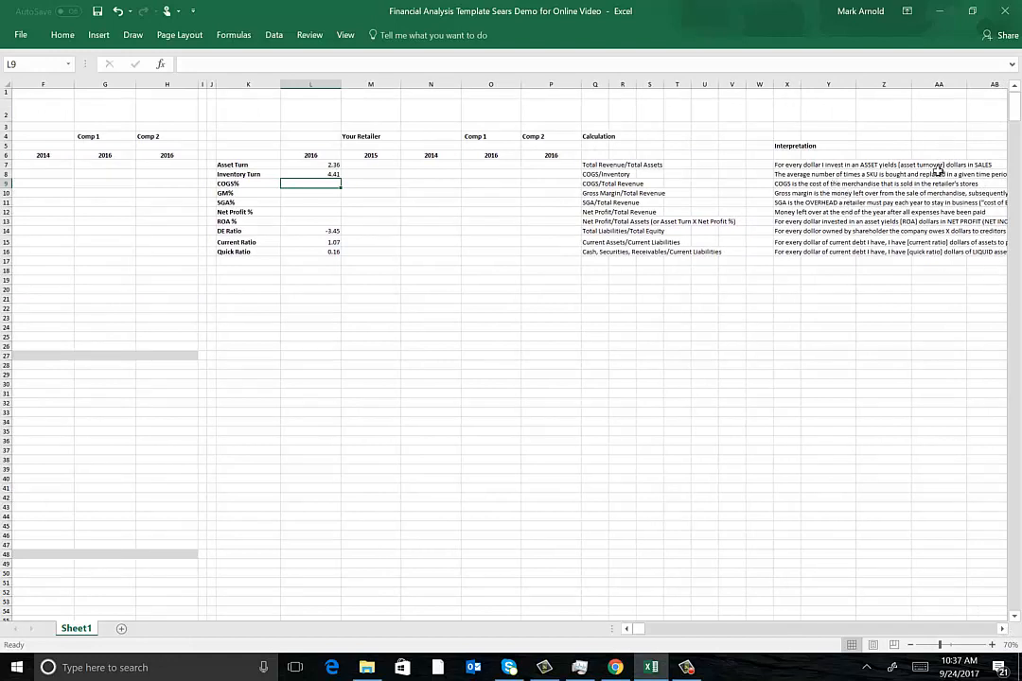
pyautogui.click(785, 176)
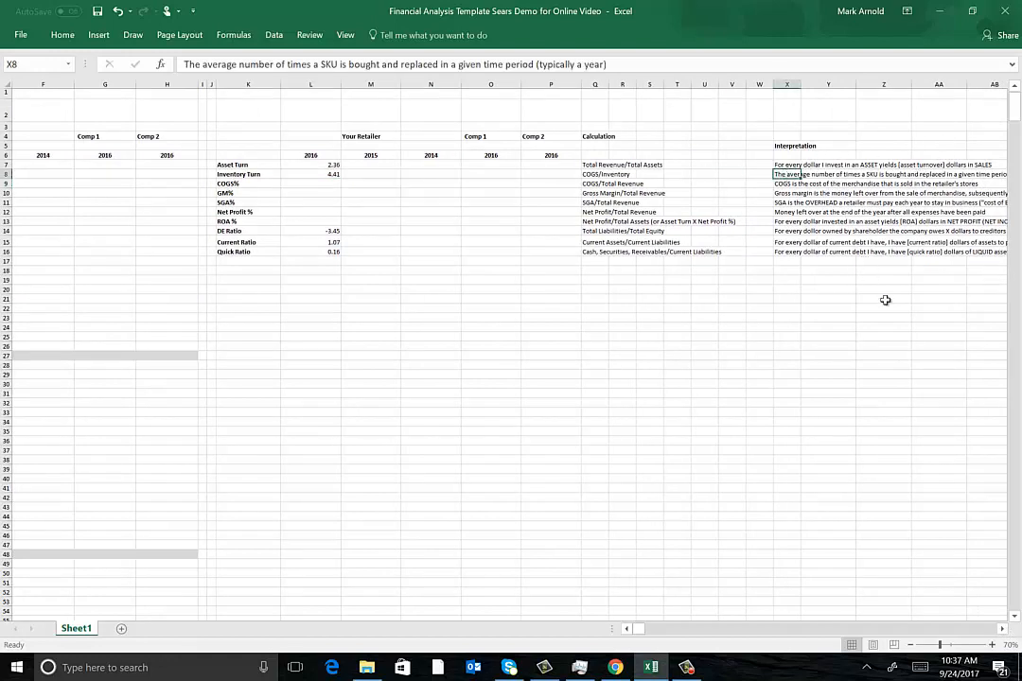
pyautogui.click(627, 629)
pyautogui.click(628, 630)
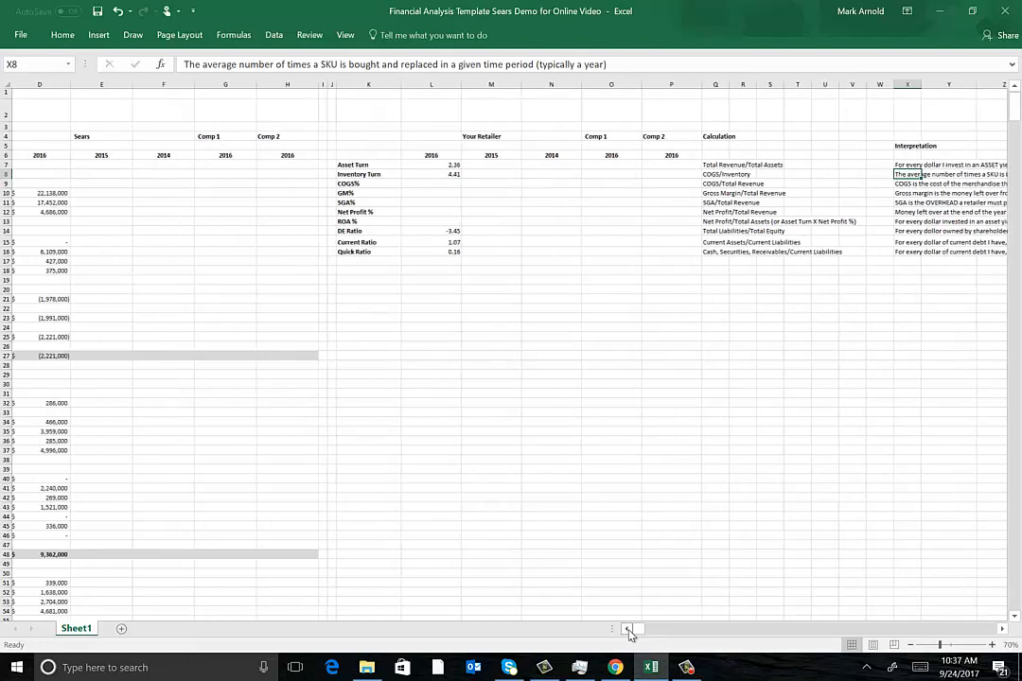
pyautogui.click(627, 629)
pyautogui.click(628, 630)
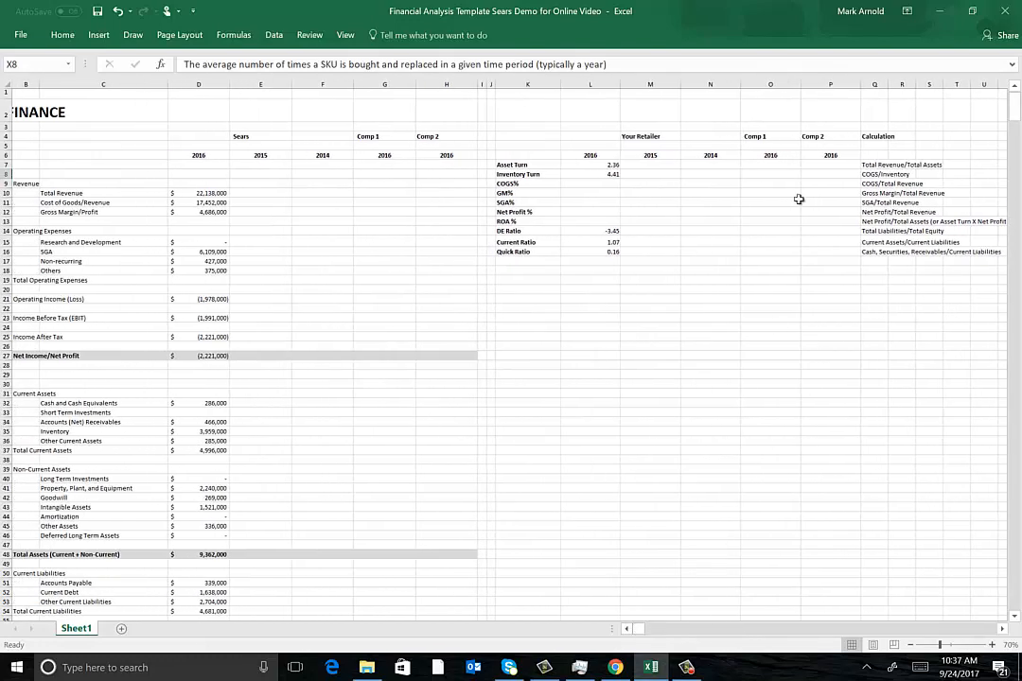
# Calculate the 2016 COGS% in L9 as Cost of Goods divided by Total Revenue with the formula +D11/D10.
pyautogui.click(578, 186)
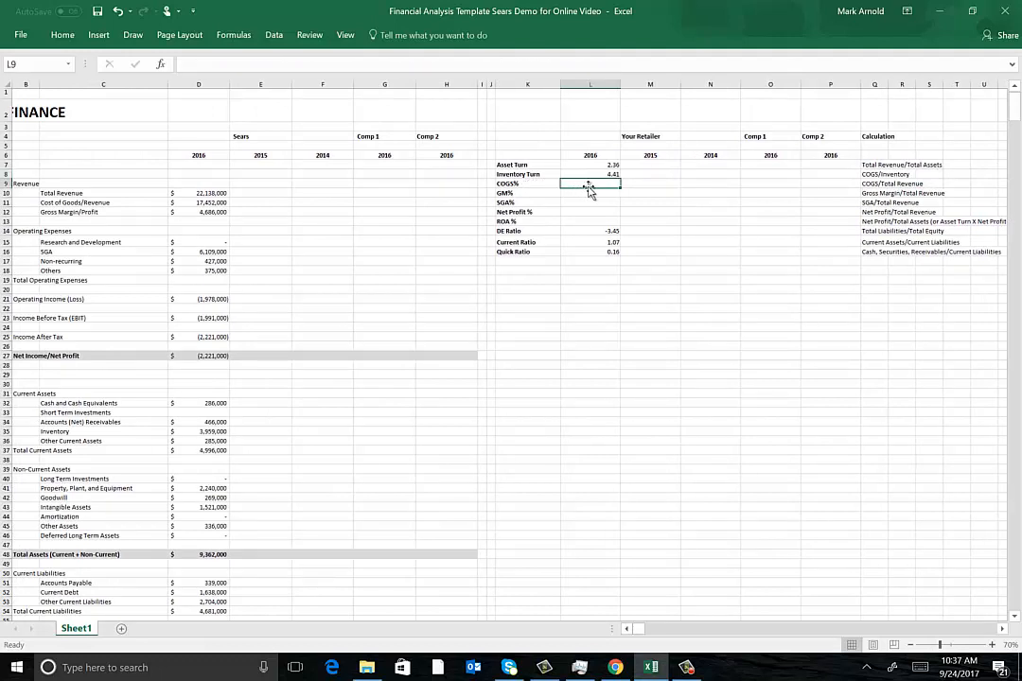
pyautogui.click(871, 183)
pyautogui.click(618, 183)
pyautogui.write('+')
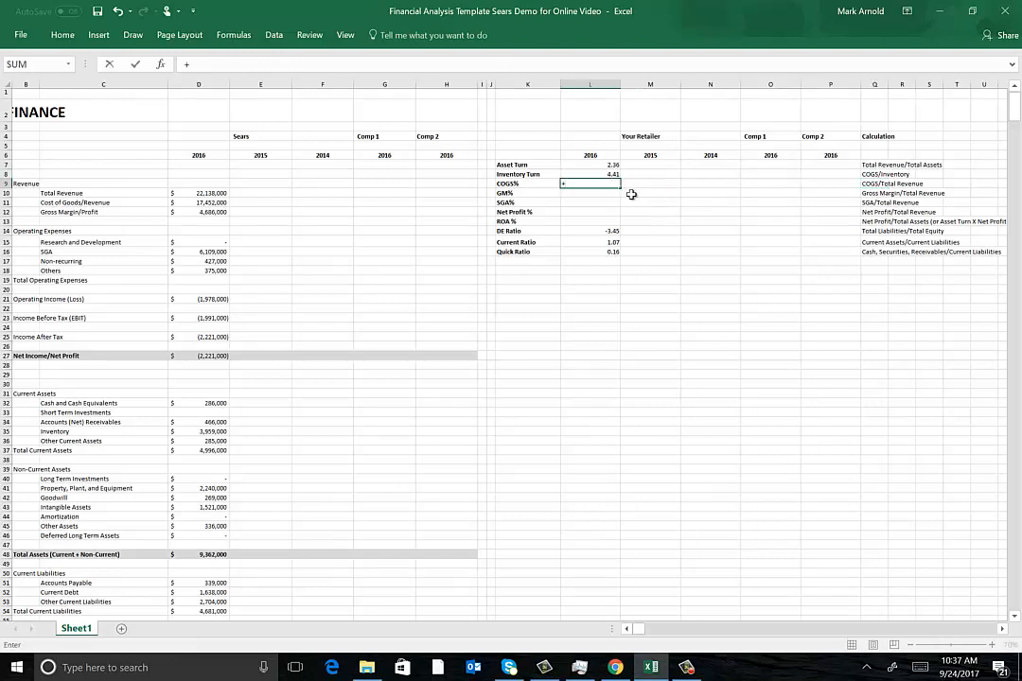
pyautogui.click(202, 202)
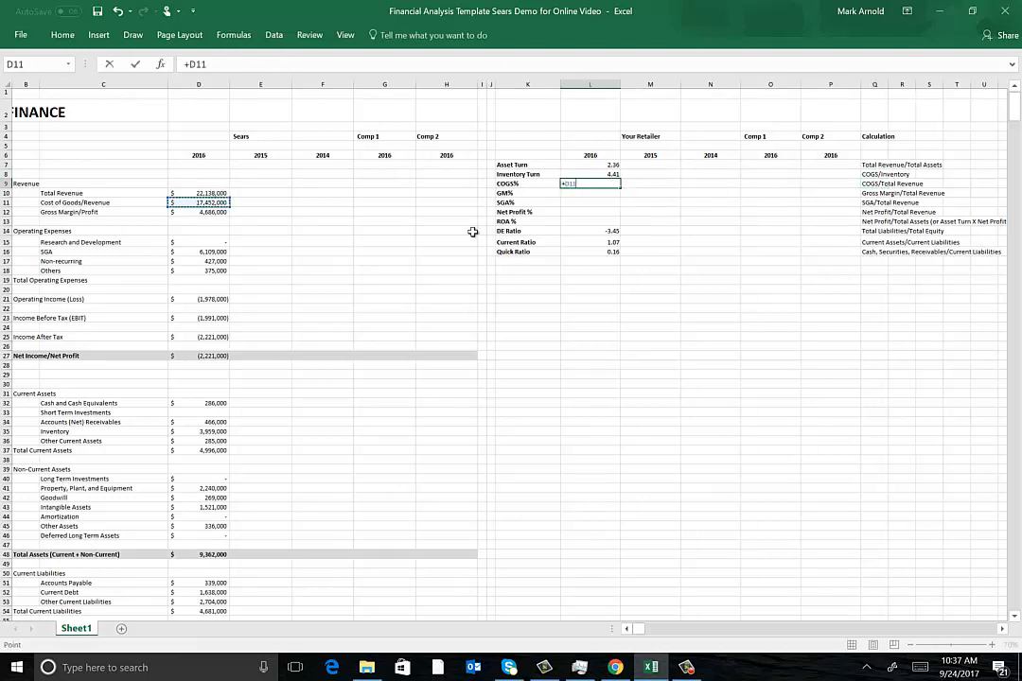
pyautogui.write('/')
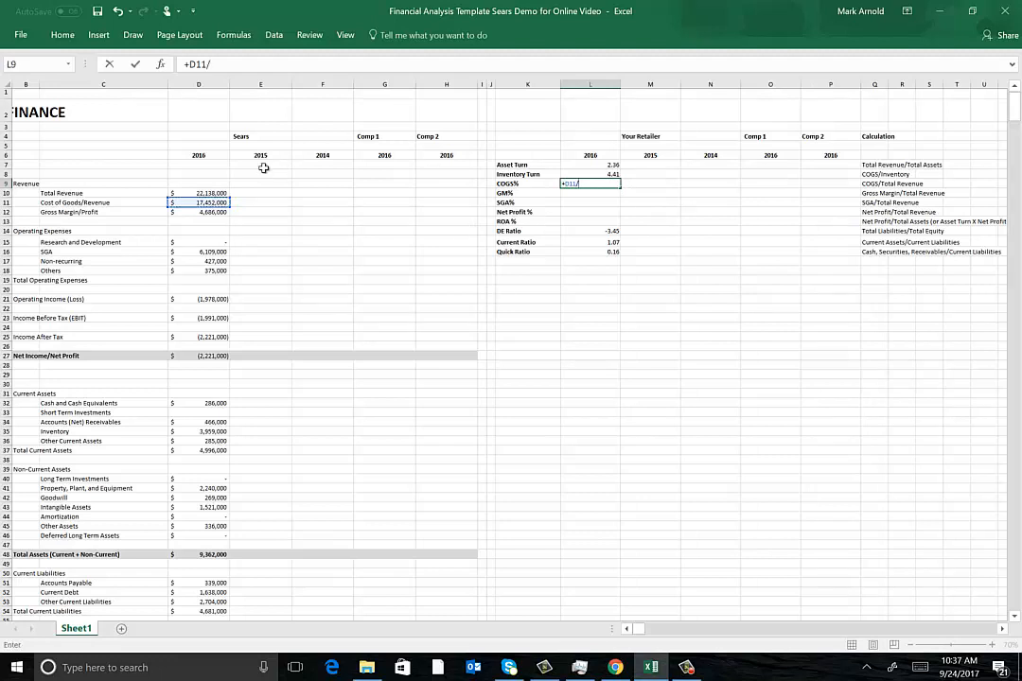
pyautogui.click(209, 193)
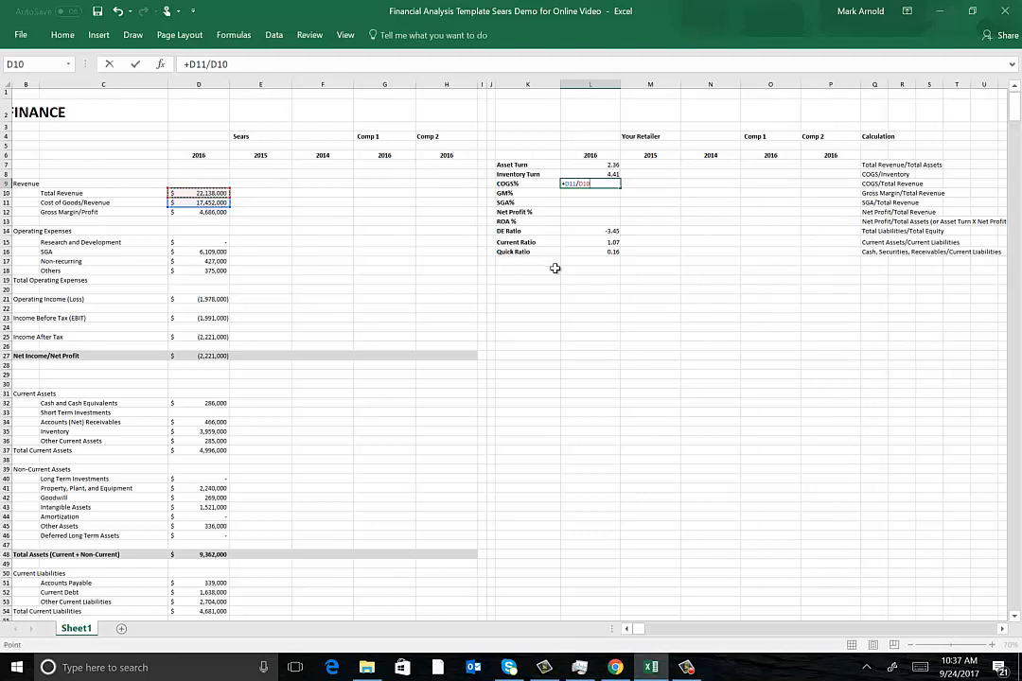
pyautogui.press('Return')
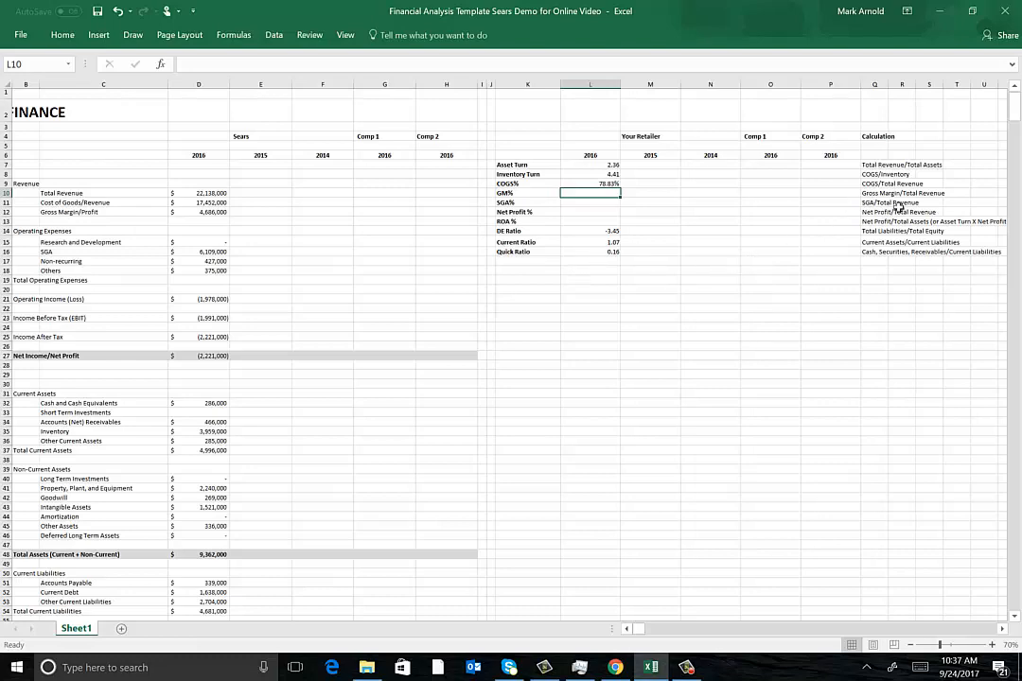
# Read the COGS% interpretation in X9 and return to the financial statement figures.
pyautogui.hscroll(10, 967, 628)
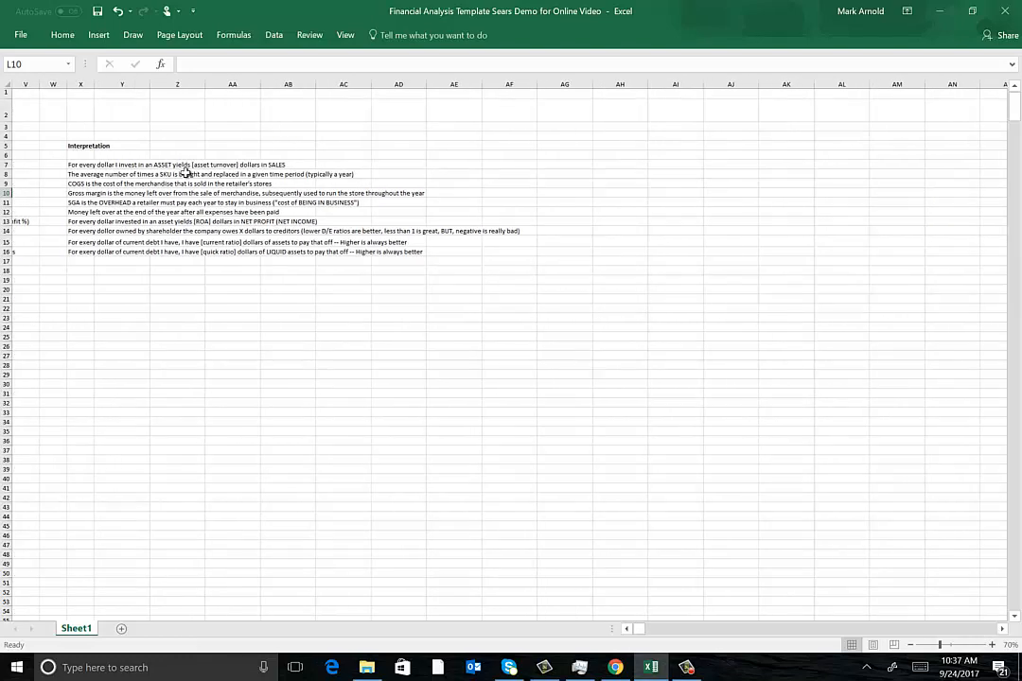
pyautogui.click(81, 183)
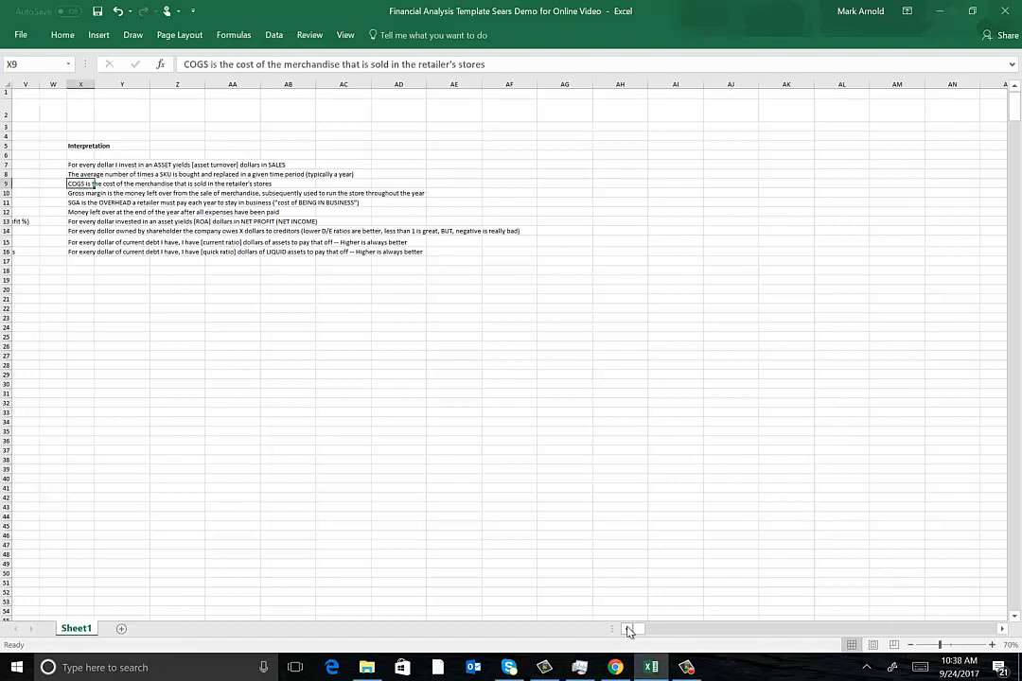
pyautogui.hscroll(-10, 628, 631)
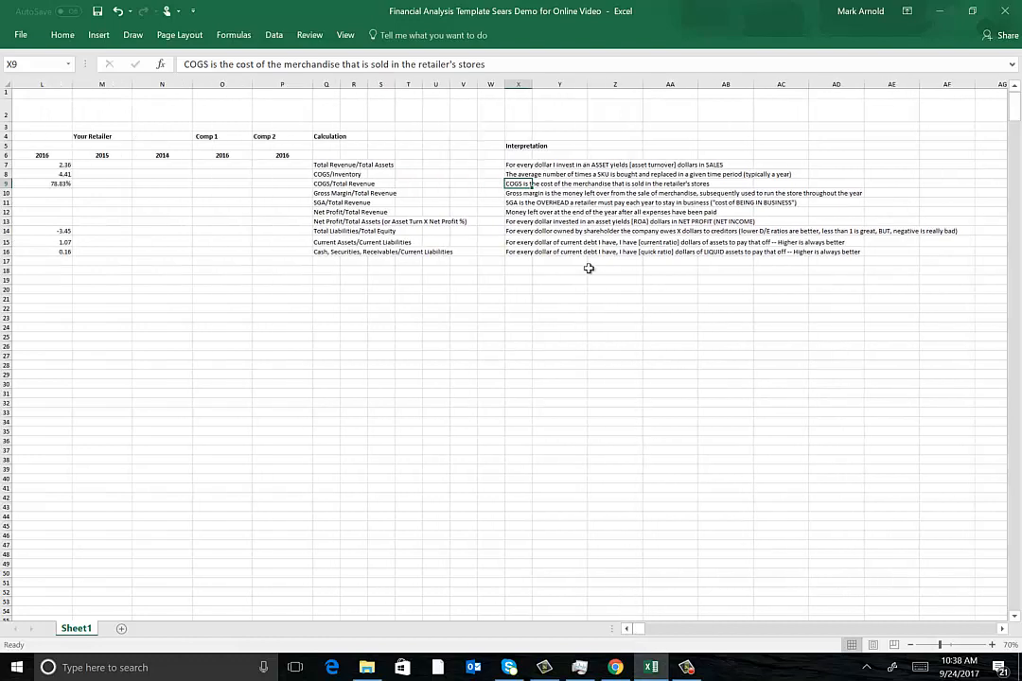
pyautogui.click(628, 630)
pyautogui.hscroll(-10, 630, 633)
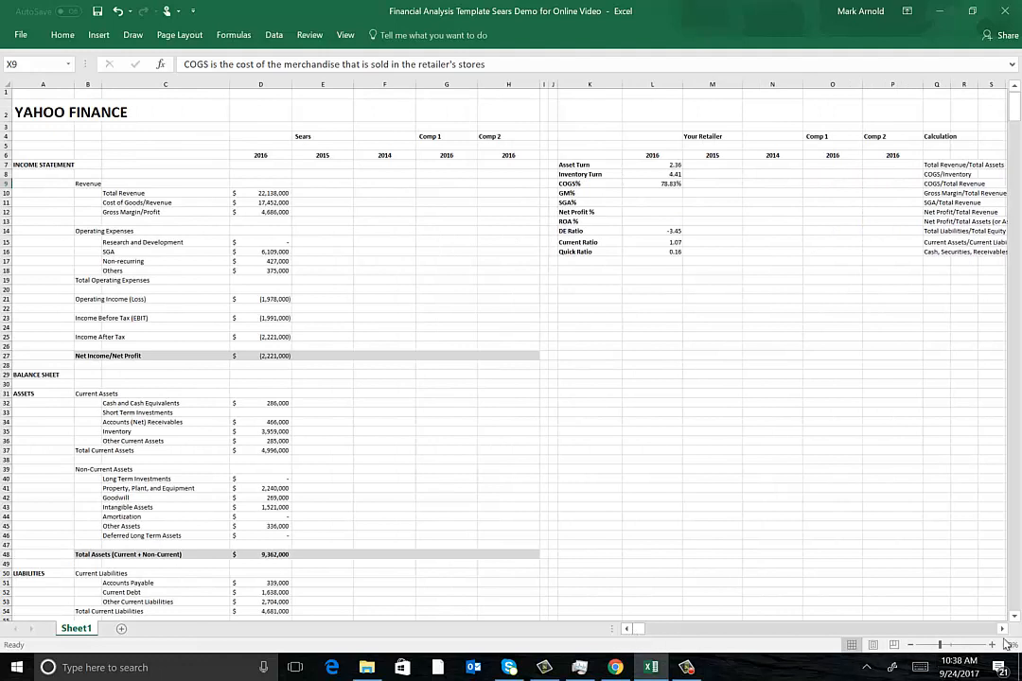
# Calculate the 2016 GM% in L10 as Gross Margin divided by Total Revenue with the formula +D12/D10.
pyautogui.click(1003, 631)
pyautogui.click(590, 194)
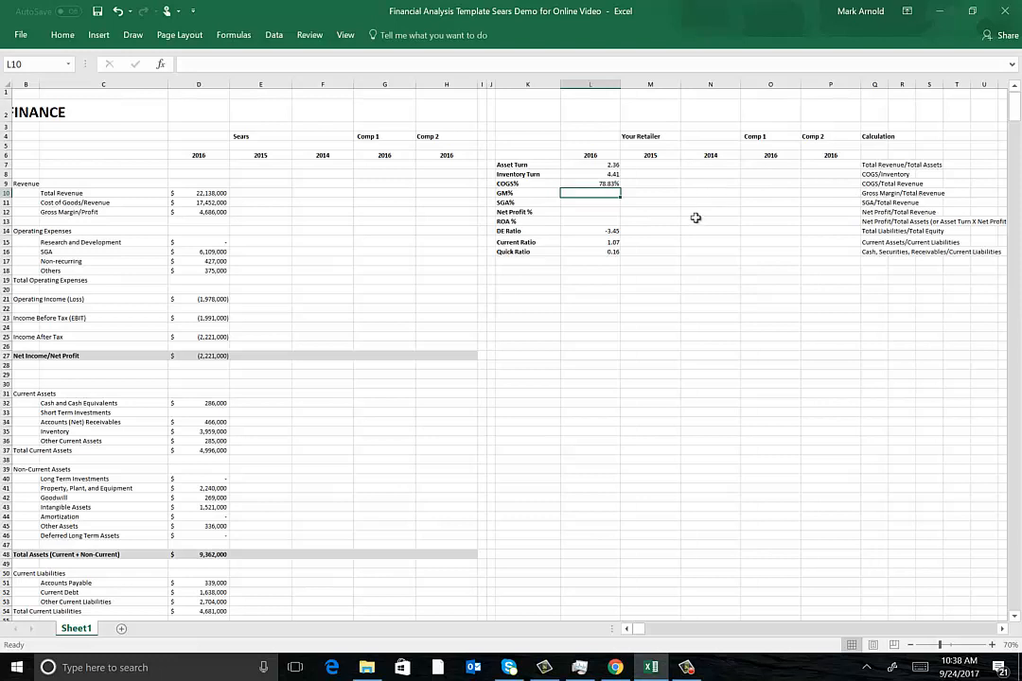
pyautogui.write('+')
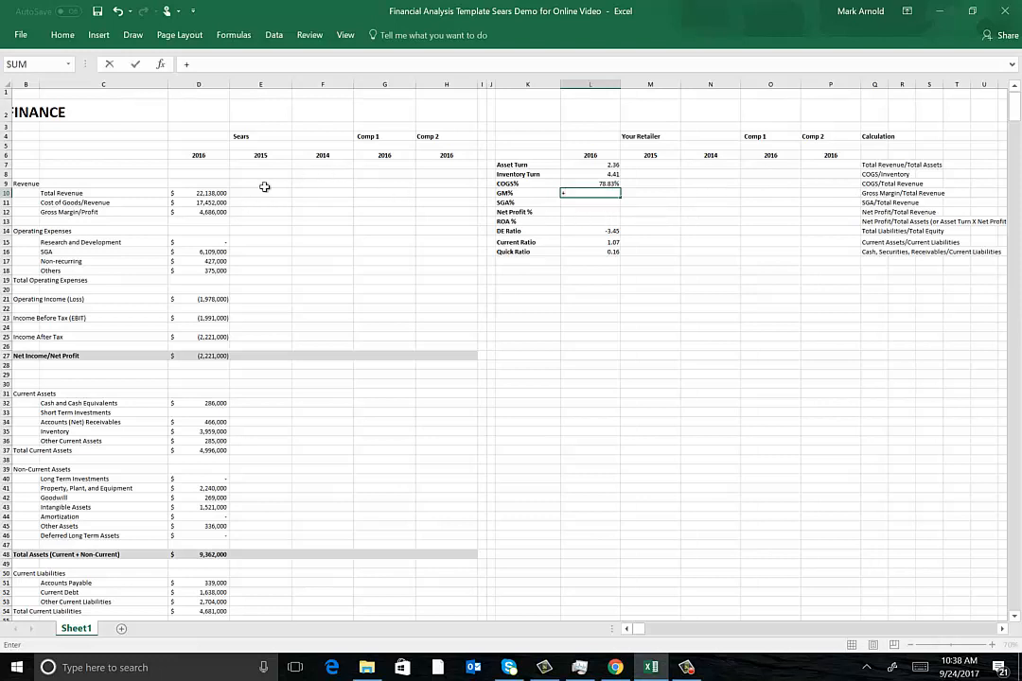
pyautogui.click(218, 212)
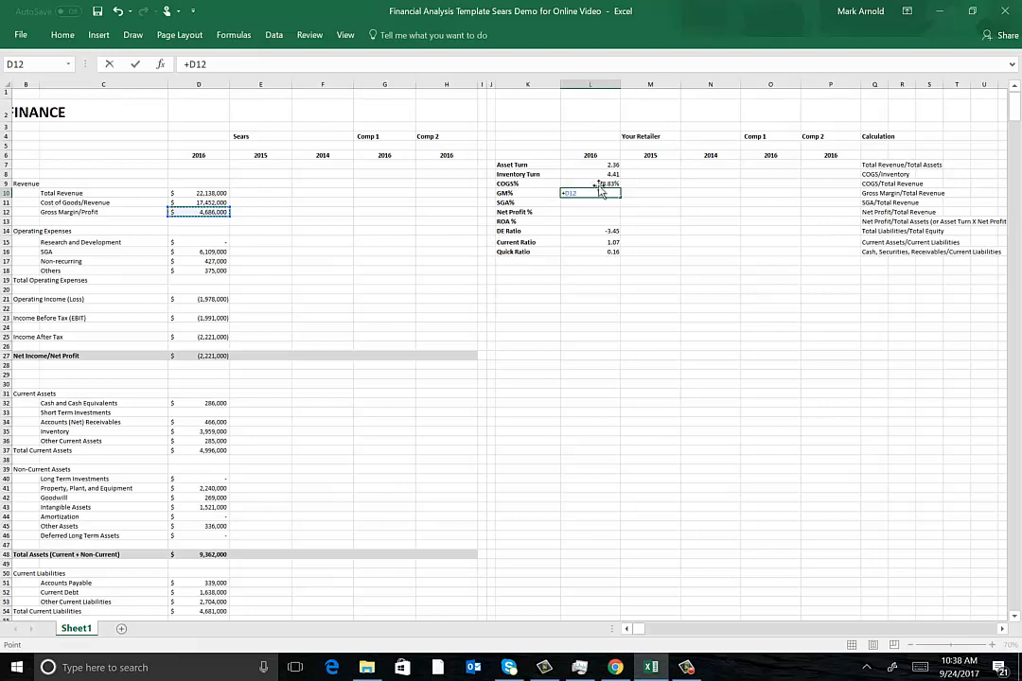
pyautogui.write('/')
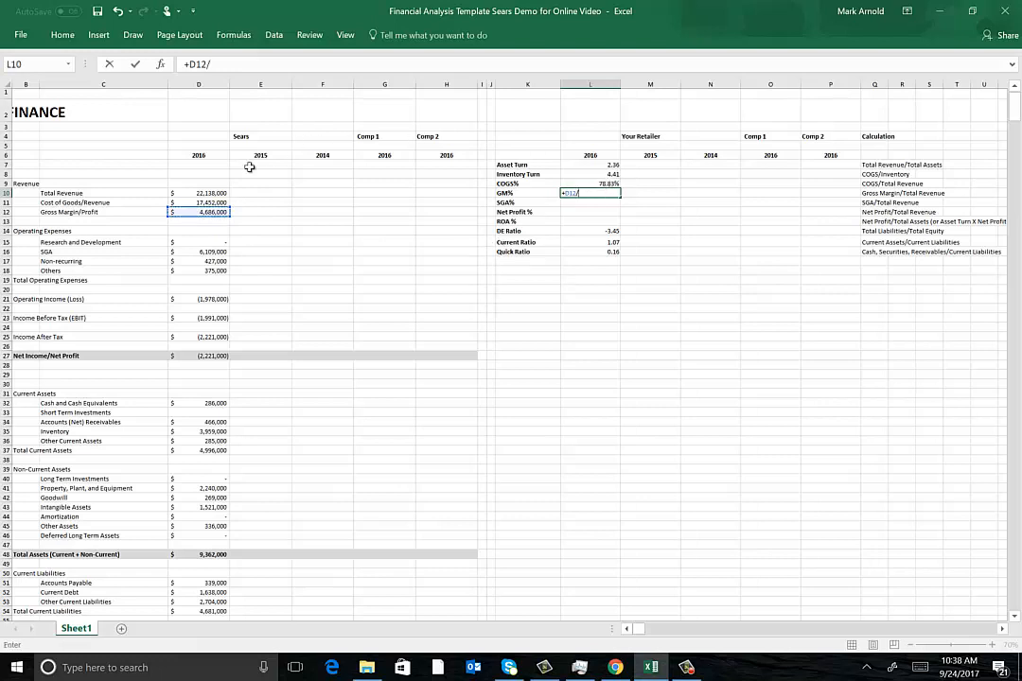
pyautogui.click(207, 193)
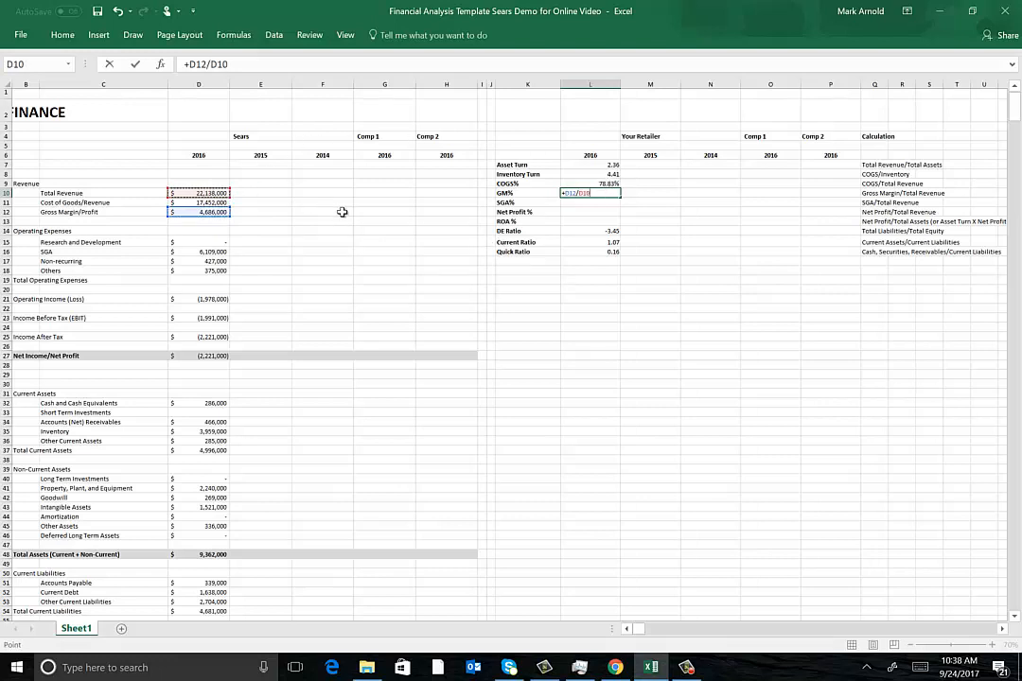
pyautogui.press('Return')
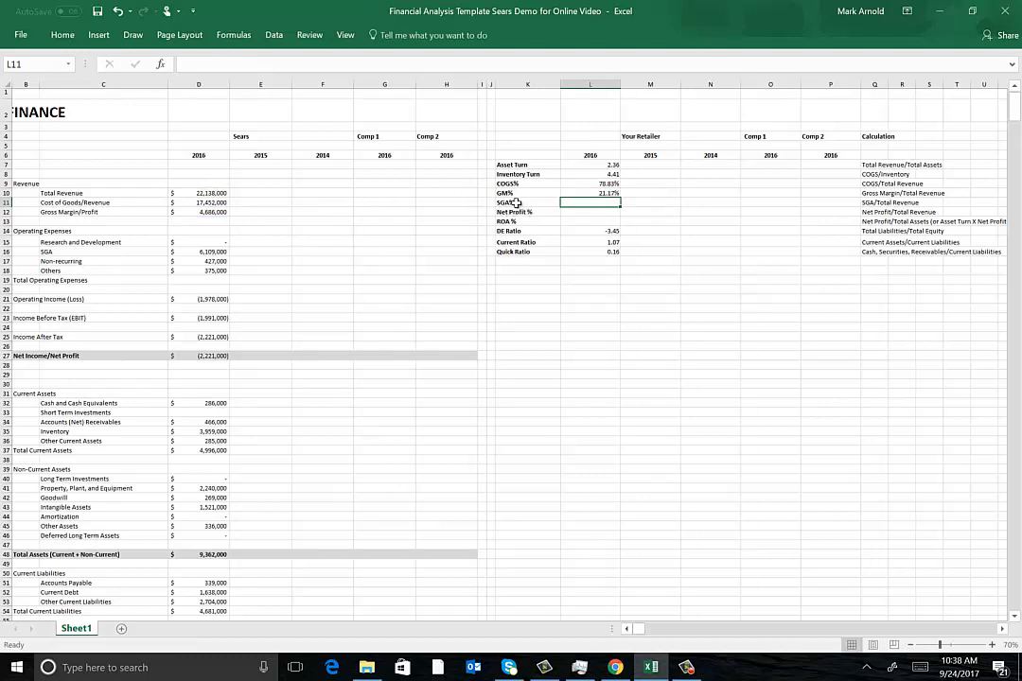
# Check the SGA% calculation in Q11 and calculate the 2016 SGA% in L11 as SGA divided by Total Revenue with the formula +D16/D10.
pyautogui.click(871, 203)
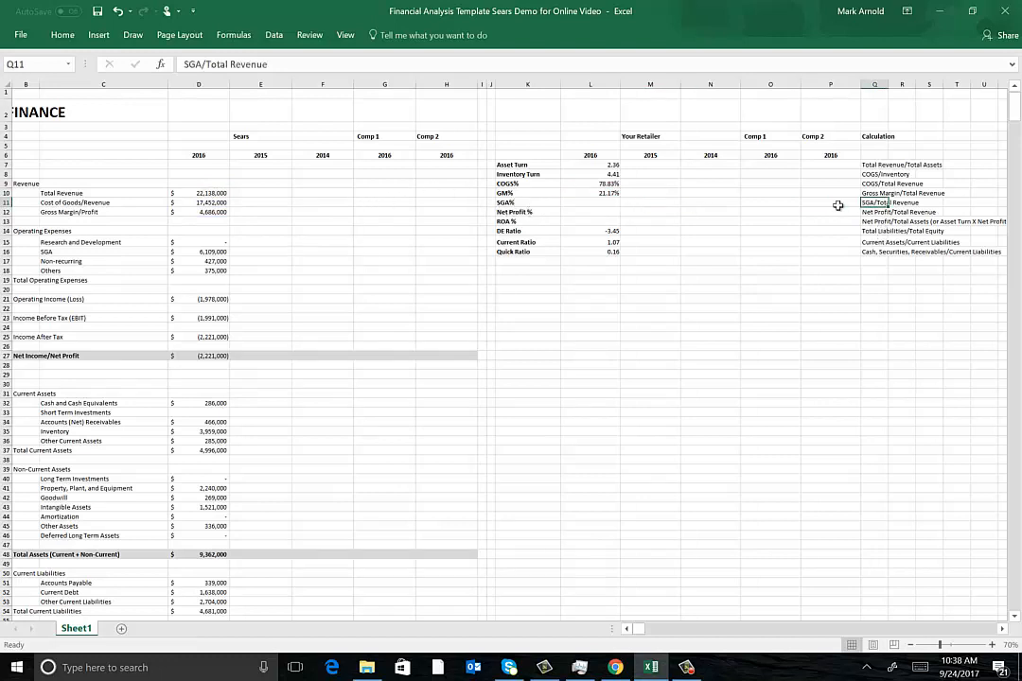
pyautogui.click(627, 203)
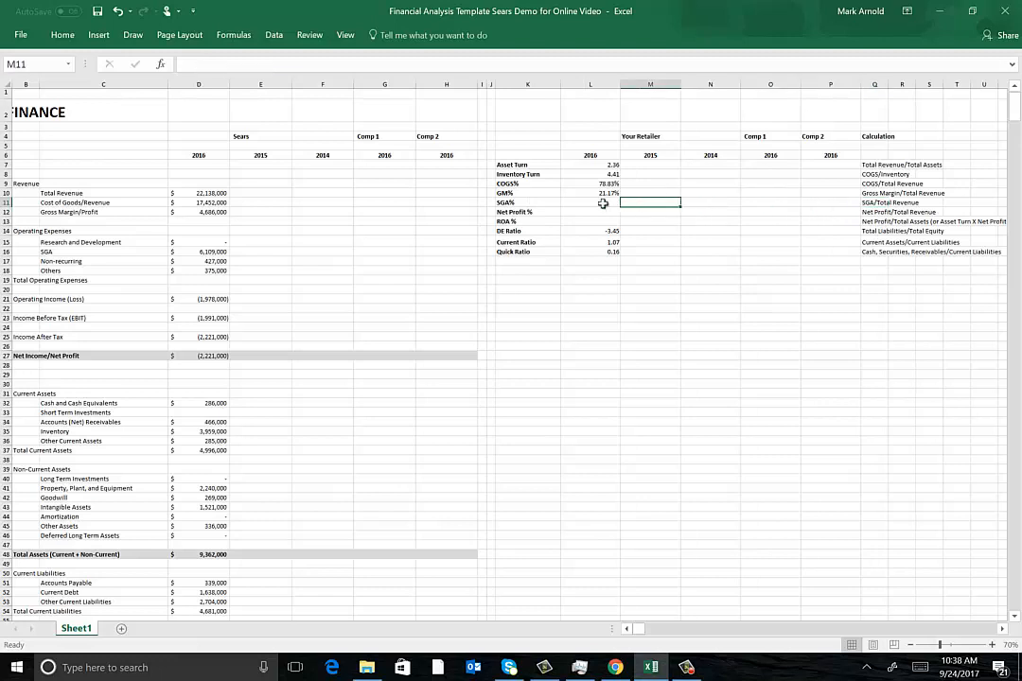
pyautogui.click(589, 206)
pyautogui.write('+')
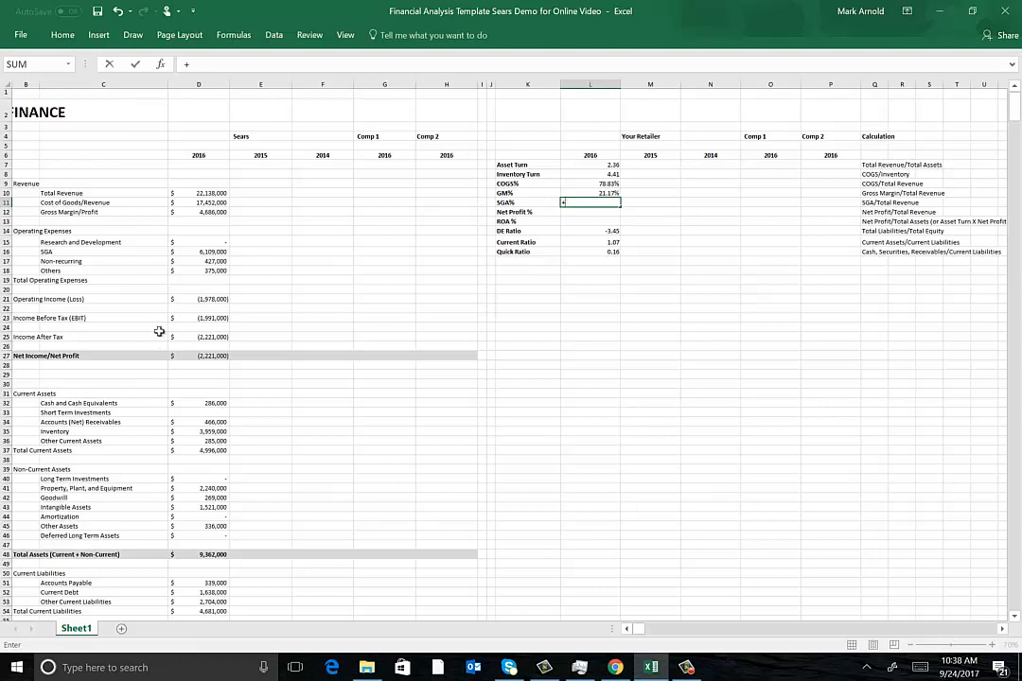
pyautogui.click(201, 252)
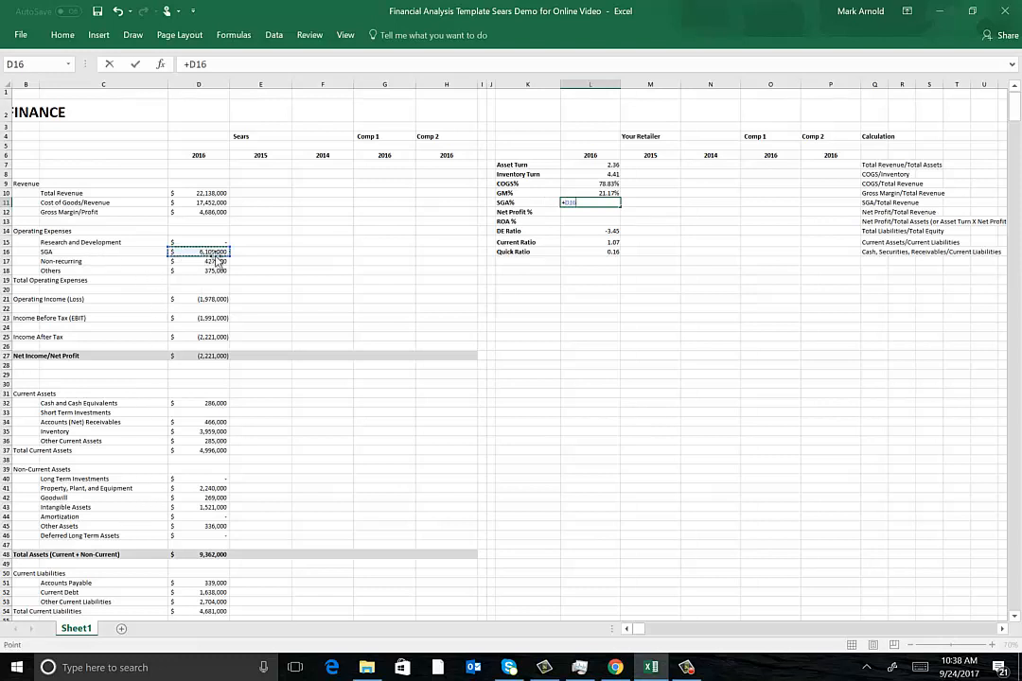
pyautogui.write('/')
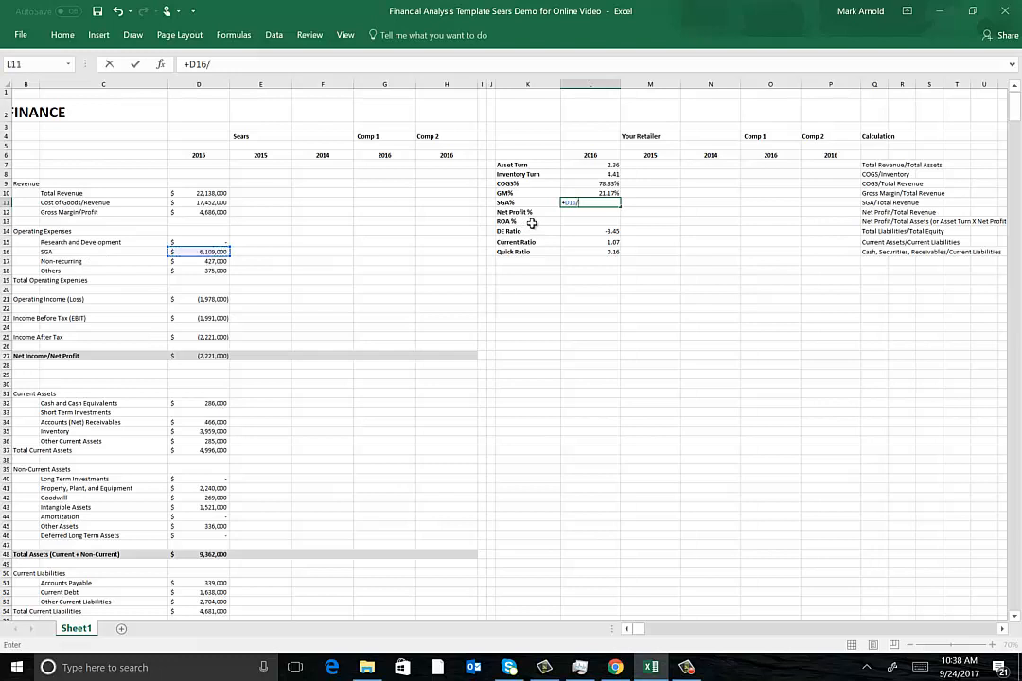
pyautogui.click(203, 193)
pyautogui.press('Return')
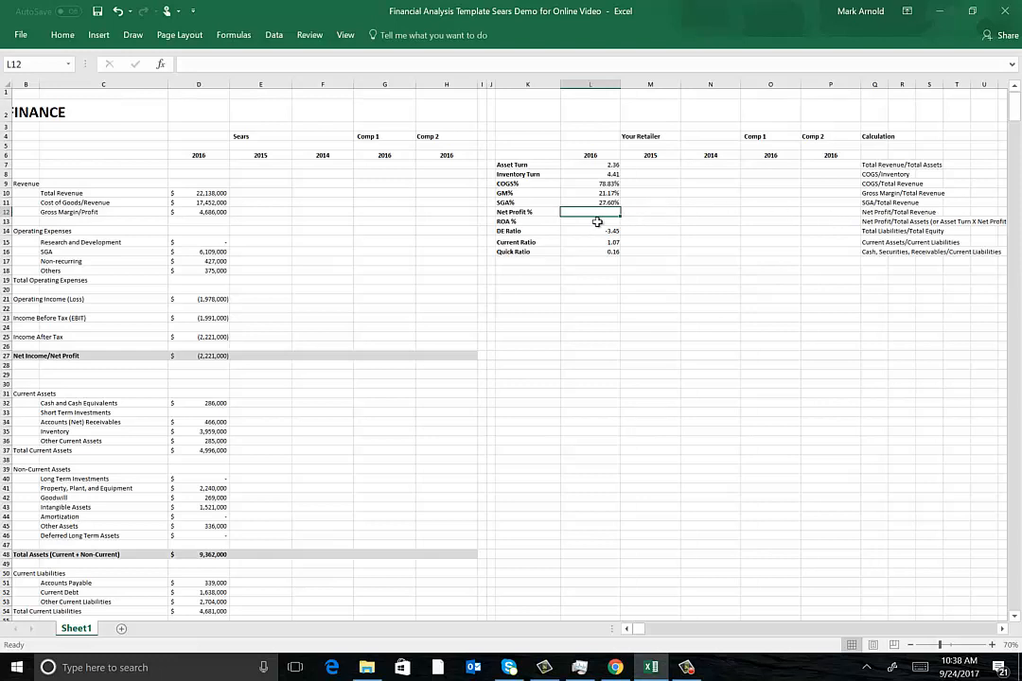
# Check the calculation in Q12 and compute the 2016 Net Profit % in L12 as Net Profit divided by Total Revenue with +D27/D10.
pyautogui.click(875, 213)
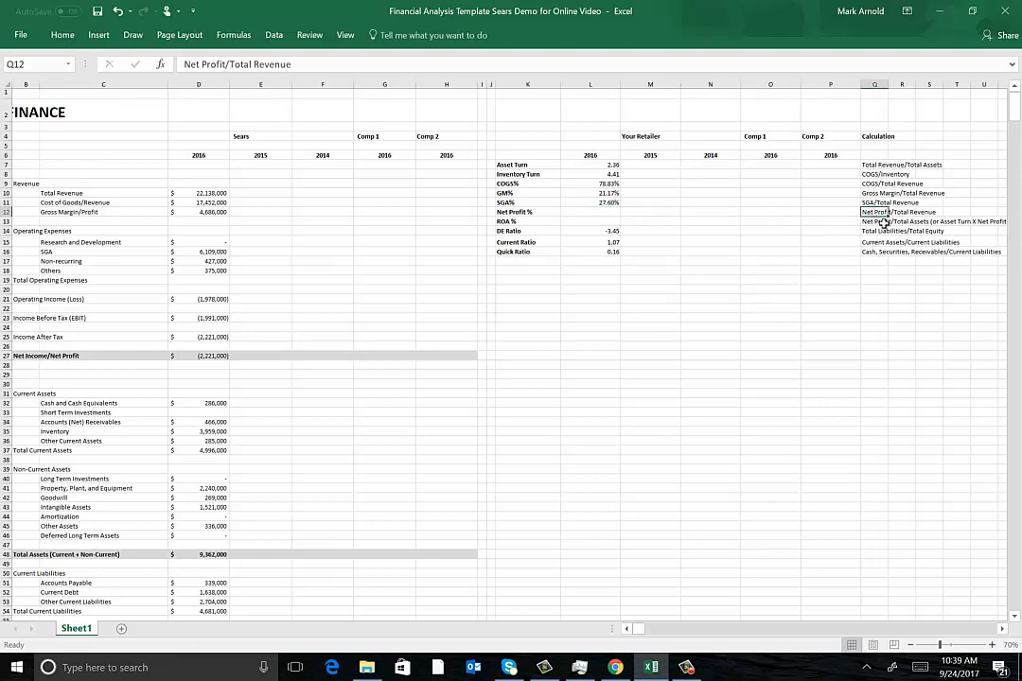
pyautogui.click(610, 213)
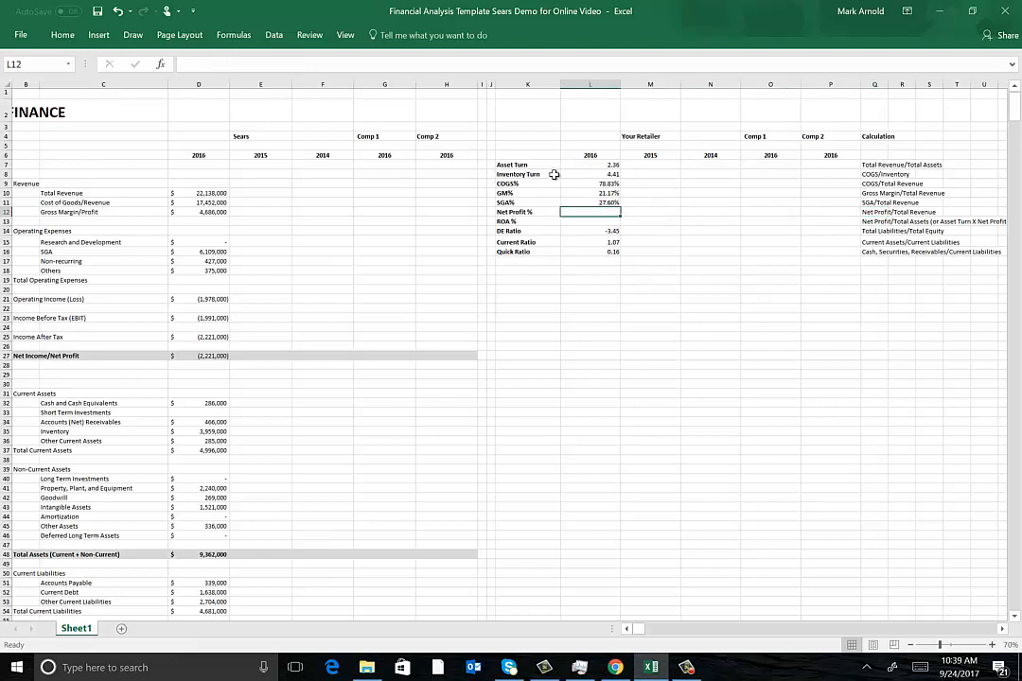
pyautogui.write('+')
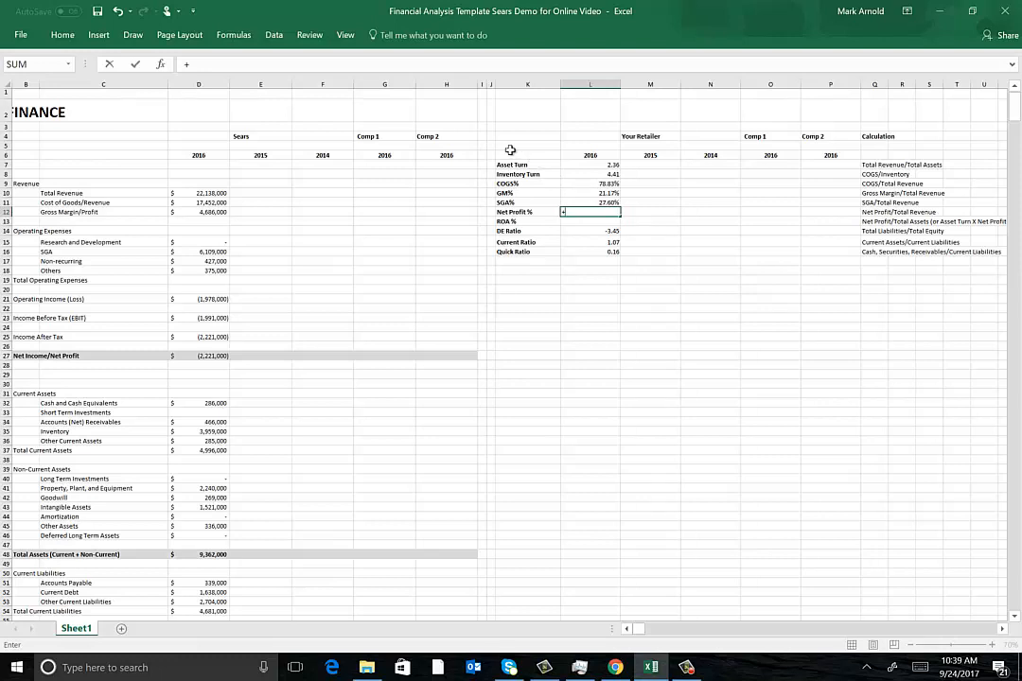
pyautogui.click(206, 356)
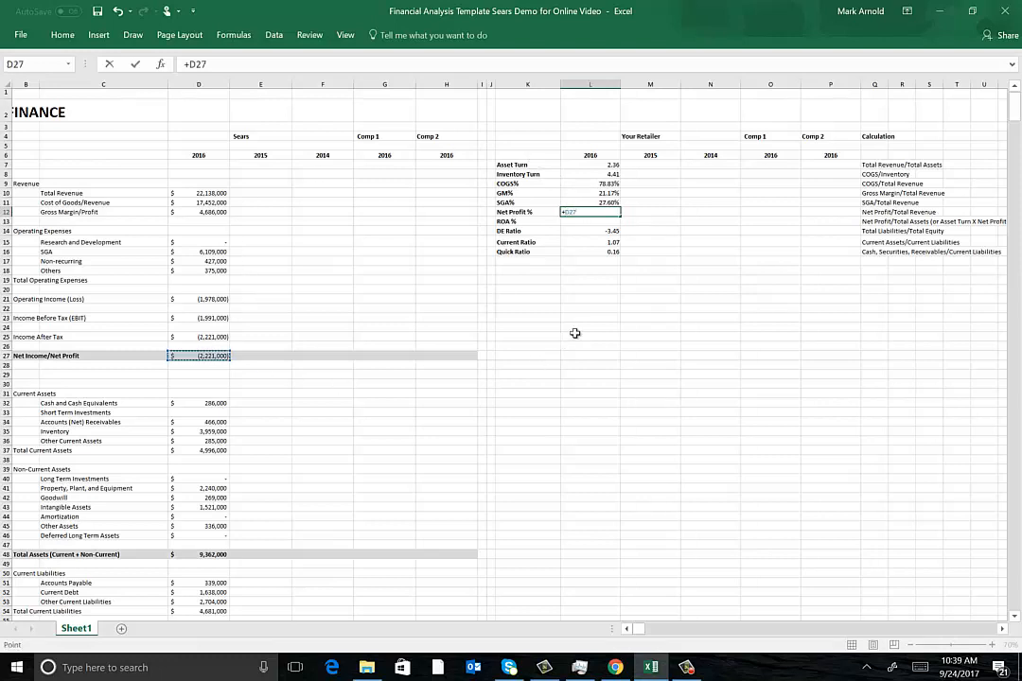
pyautogui.write('/')
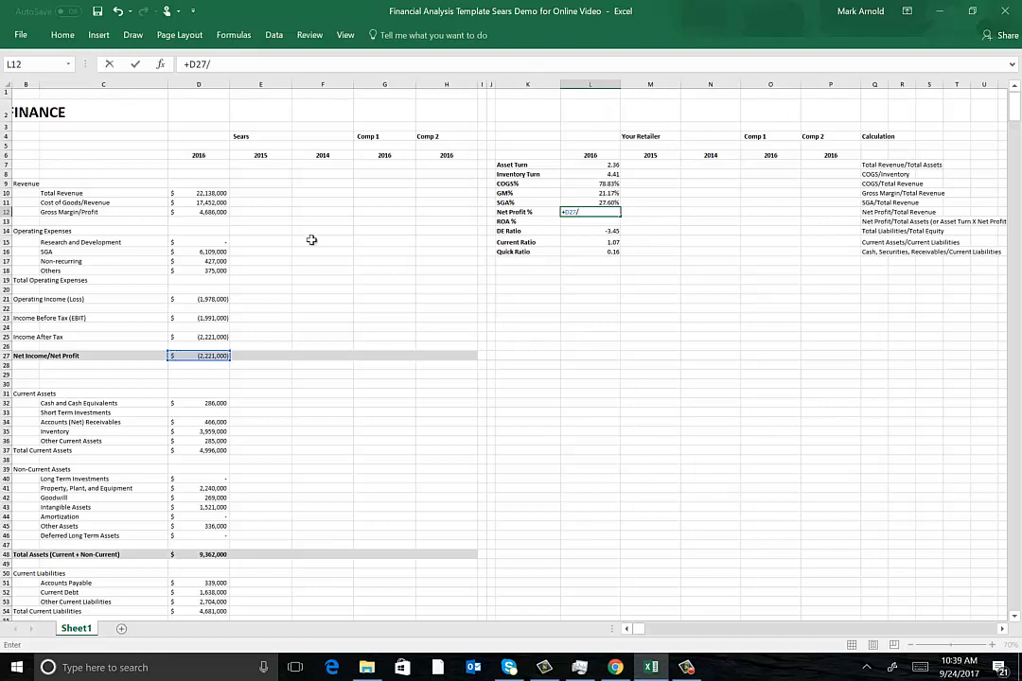
pyautogui.click(225, 196)
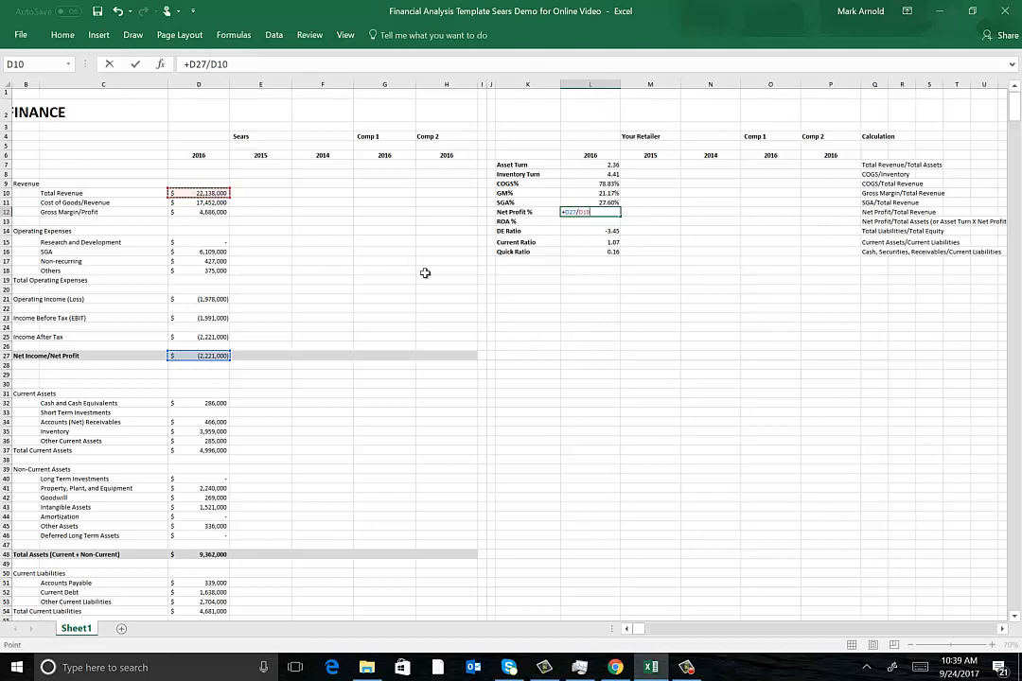
pyautogui.press('Return')
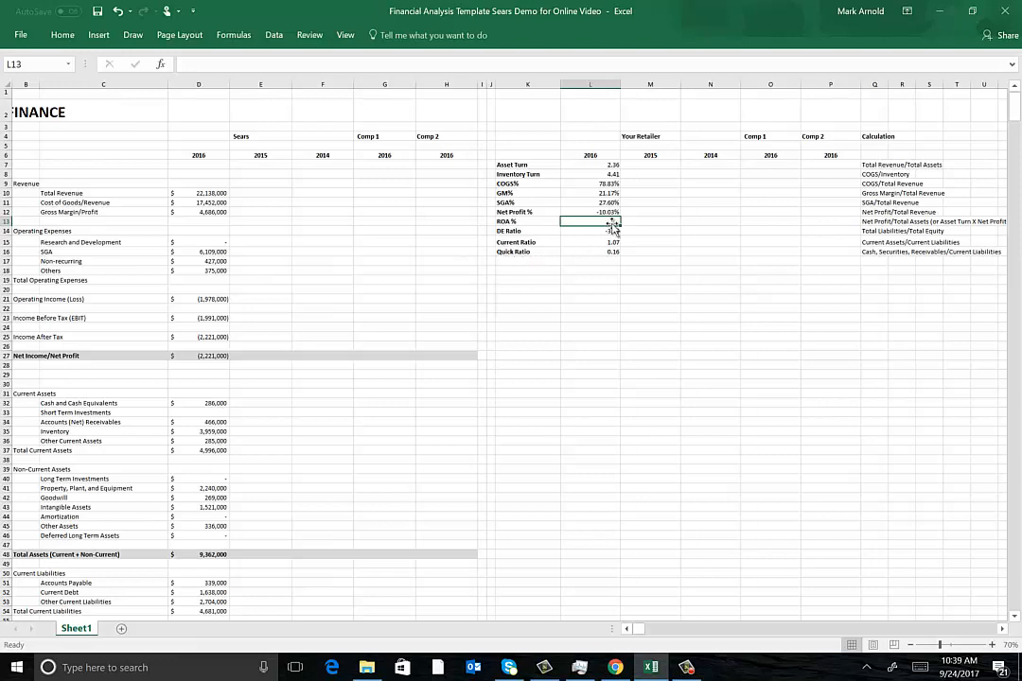
# Check the calculation in Q13 and compute the 2016 ROA % in L13 as Net Profit divided by Total Assets with +D27/D48.
pyautogui.click(869, 222)
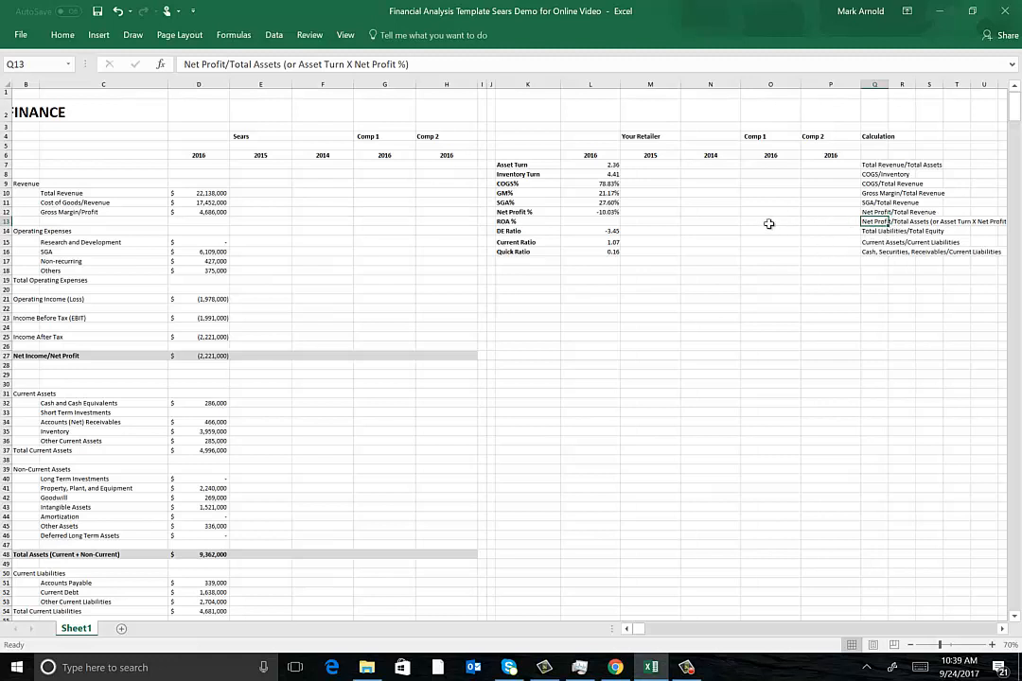
pyautogui.click(596, 221)
pyautogui.write('+')
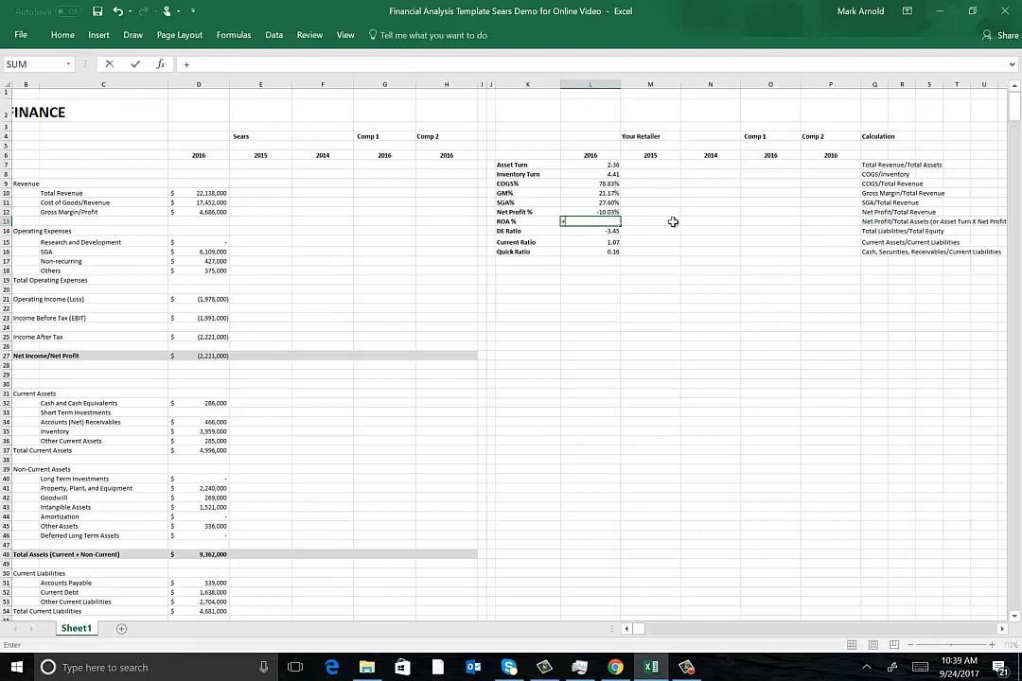
pyautogui.click(211, 356)
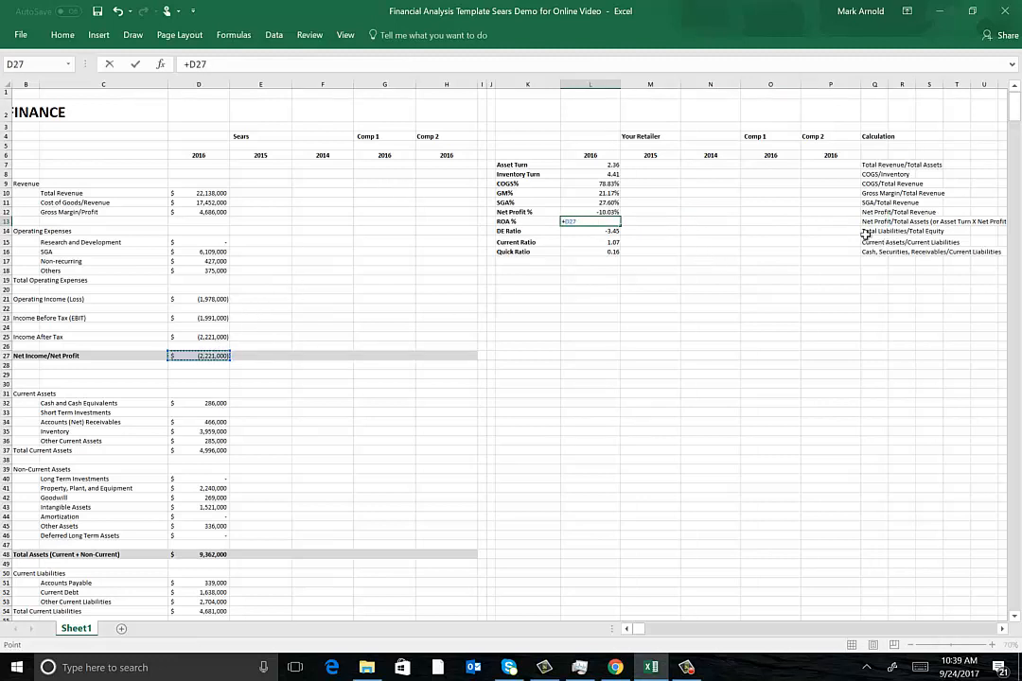
pyautogui.write('/')
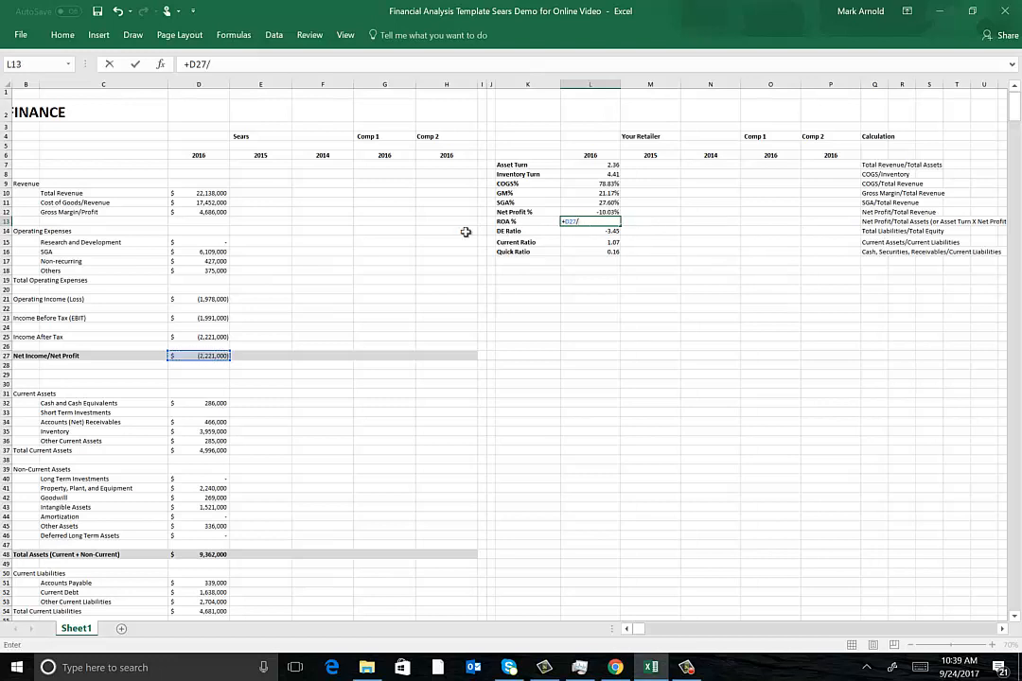
pyautogui.click(208, 555)
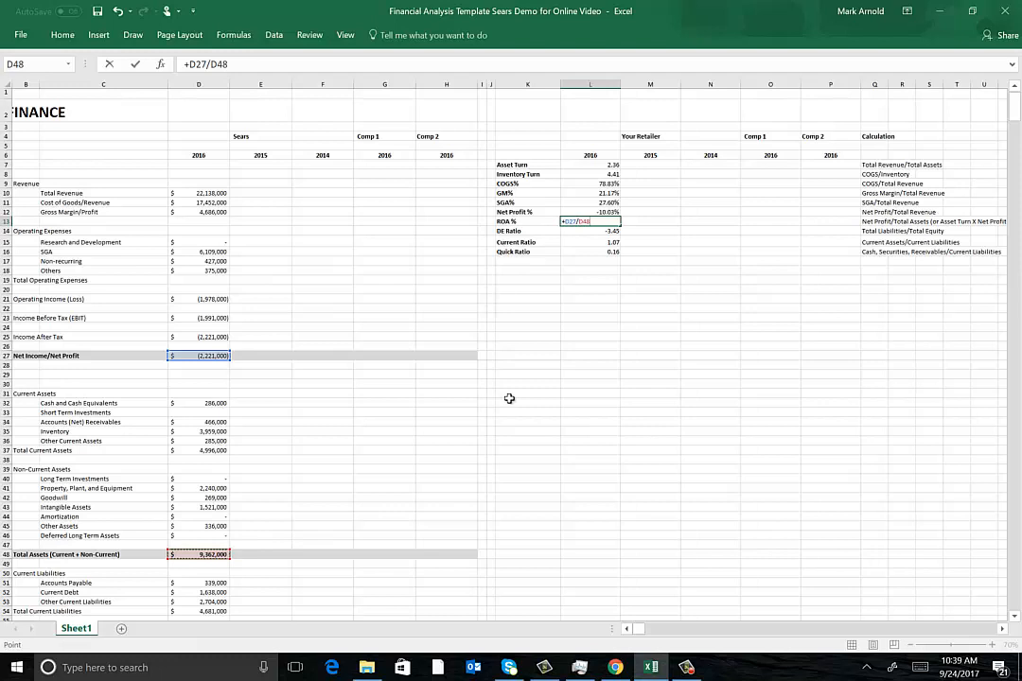
pyautogui.press('Return')
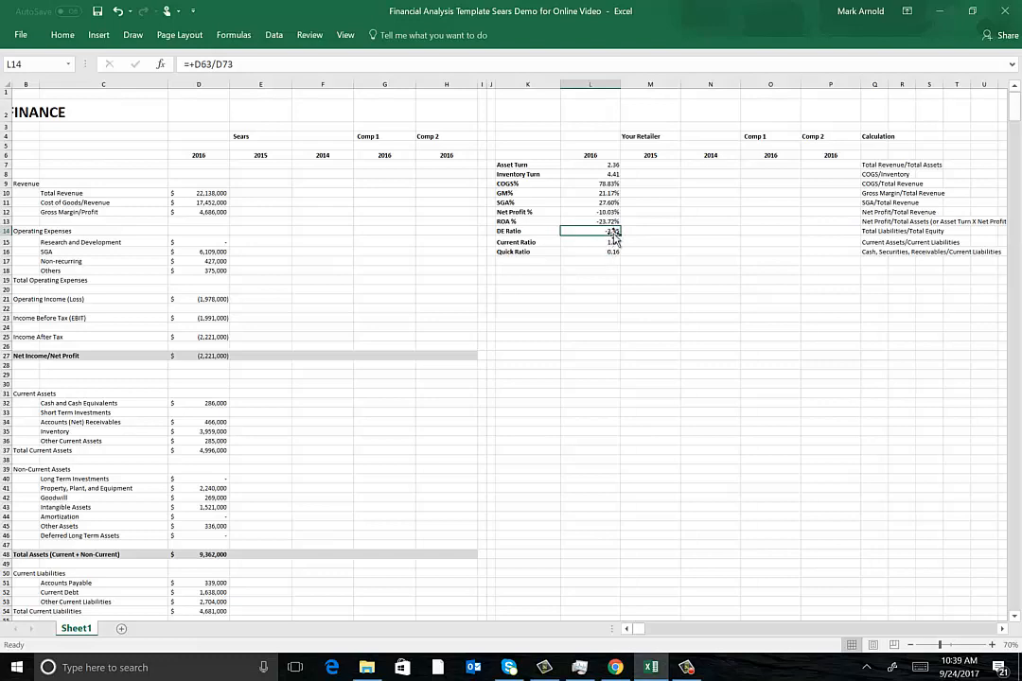
# Examine the Total Liabilities in D63 and Total Equity in D73 behind the DE Ratio in L14.
pyautogui.scroll(-3, 499, 348)
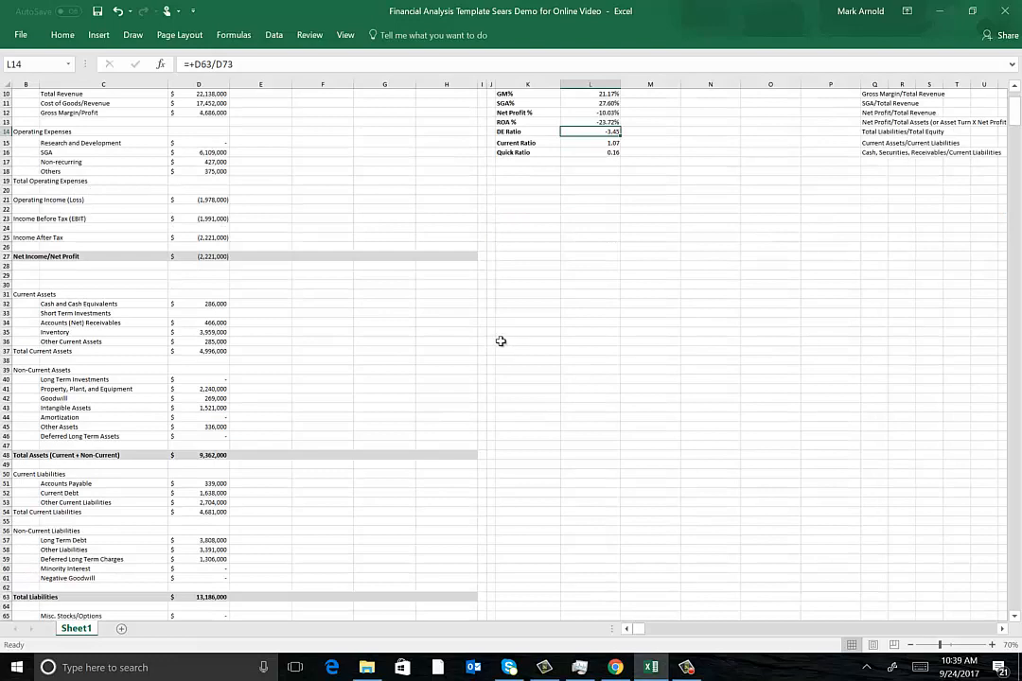
pyautogui.scroll(-3, 501, 340)
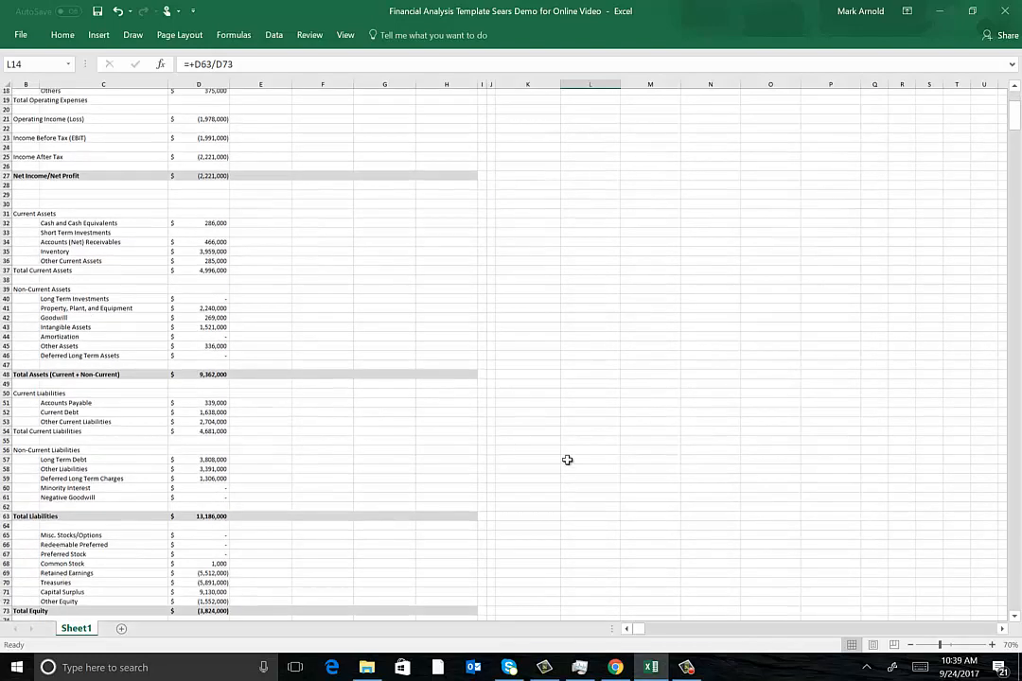
pyautogui.scroll(4, 567, 460)
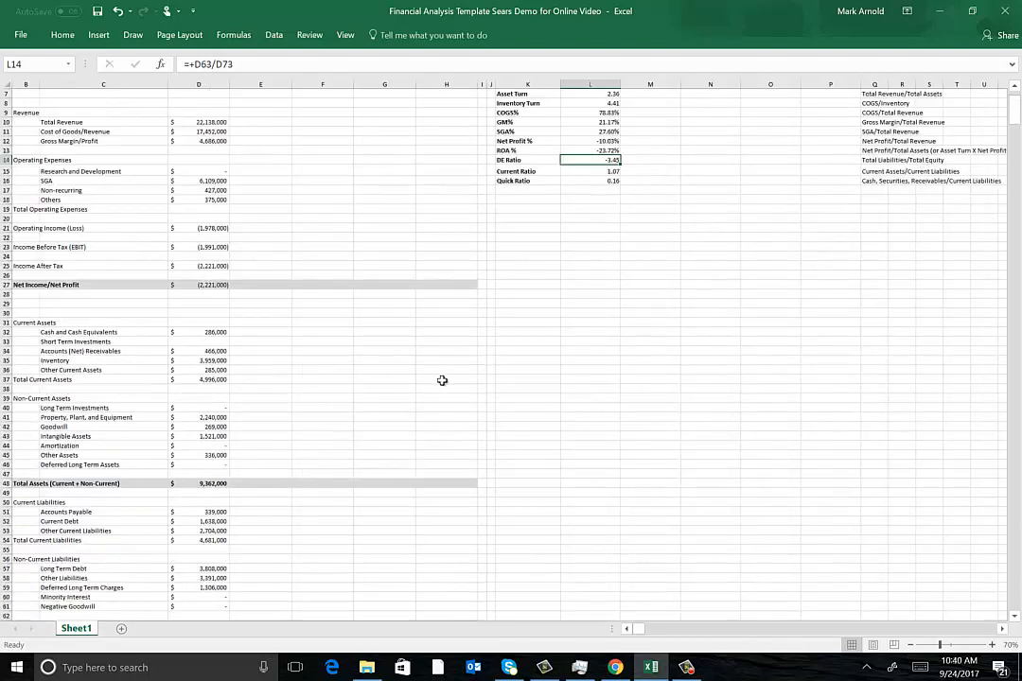
pyautogui.scroll(-9, 442, 381)
pyautogui.click(205, 368)
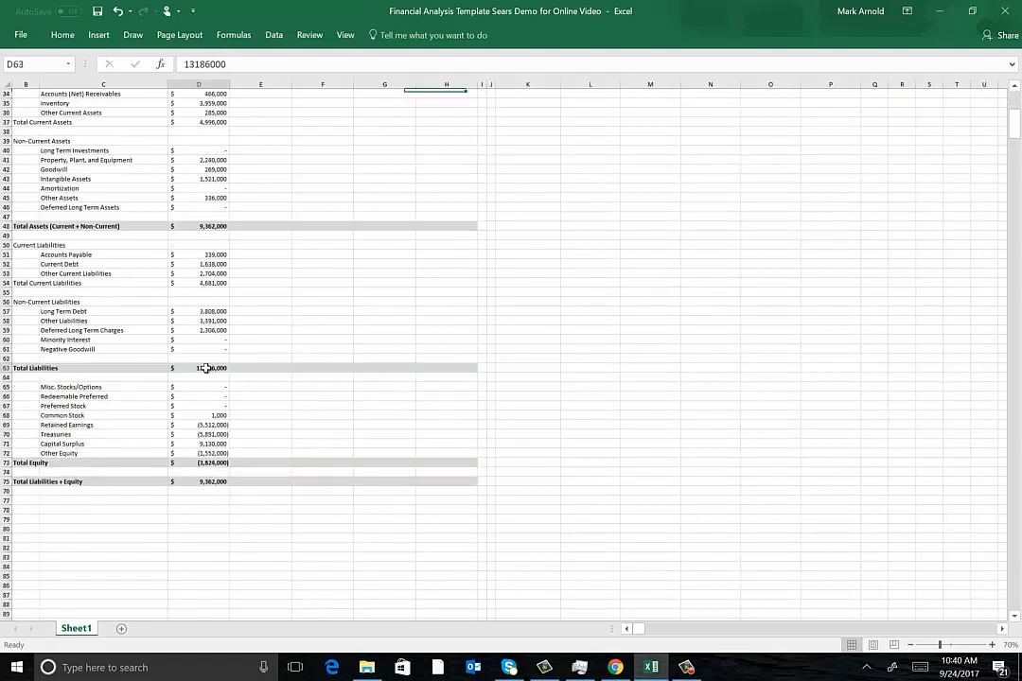
pyautogui.click(210, 463)
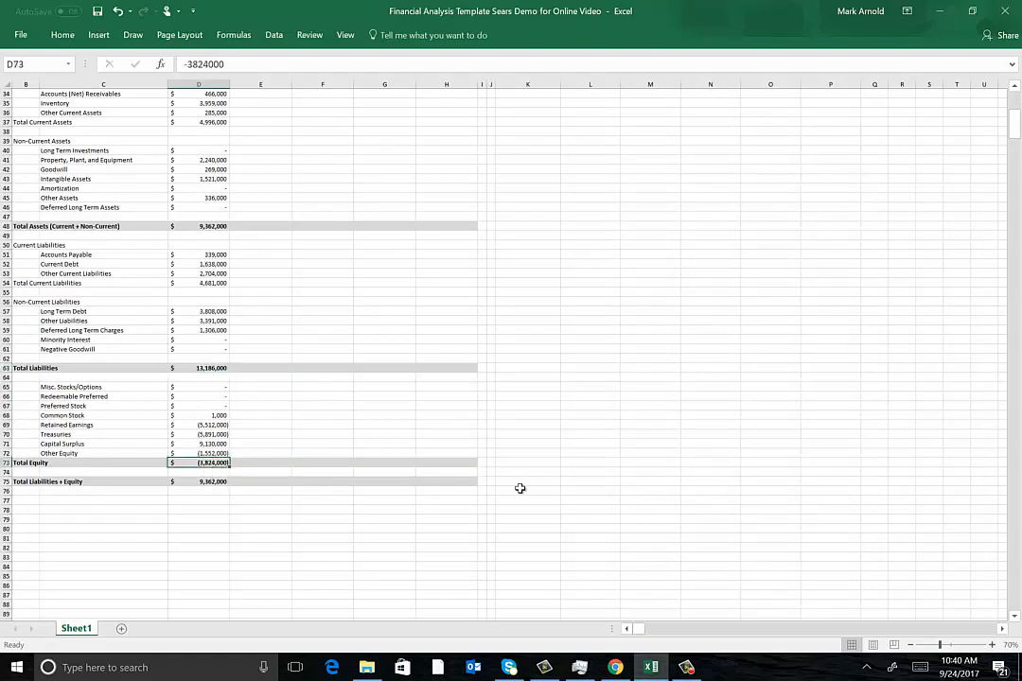
pyautogui.scroll(9, 590, 476)
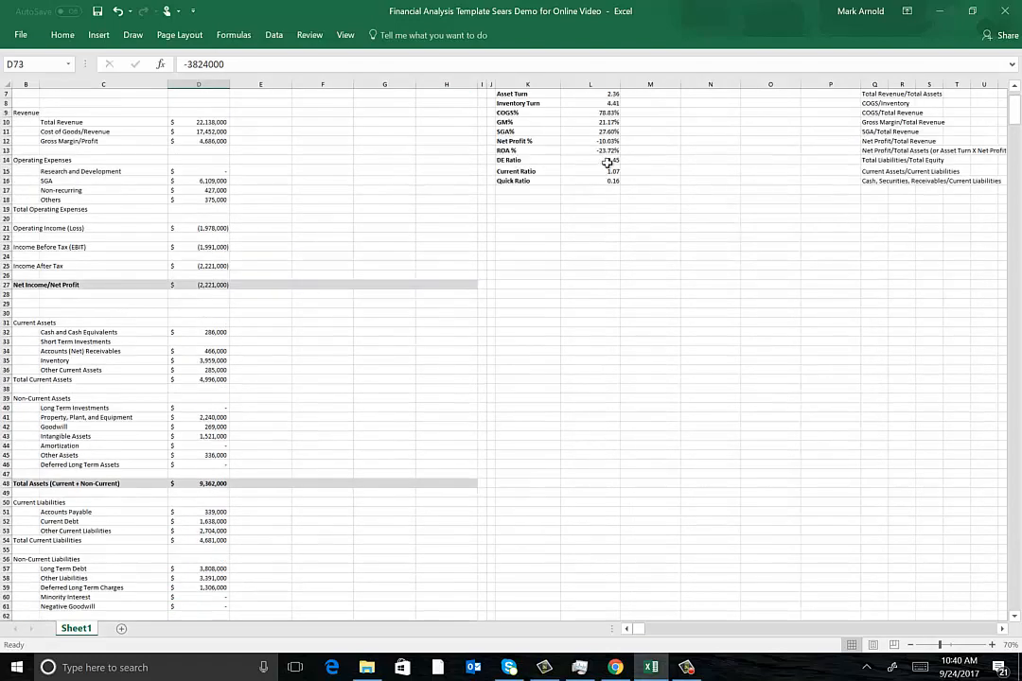
pyautogui.click(609, 161)
# Review the Current Ratio formula in L15, read the ratio interpretations in column X, and return to the ratio table.
pyautogui.click(610, 171)
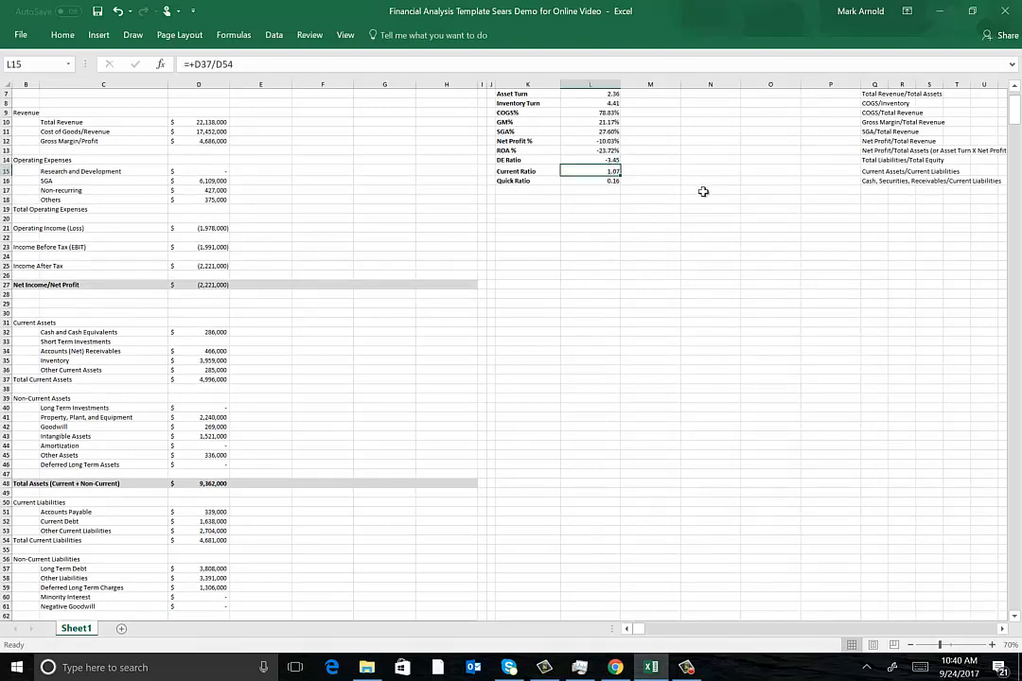
pyautogui.click(966, 629)
pyautogui.hscroll(4, 967, 632)
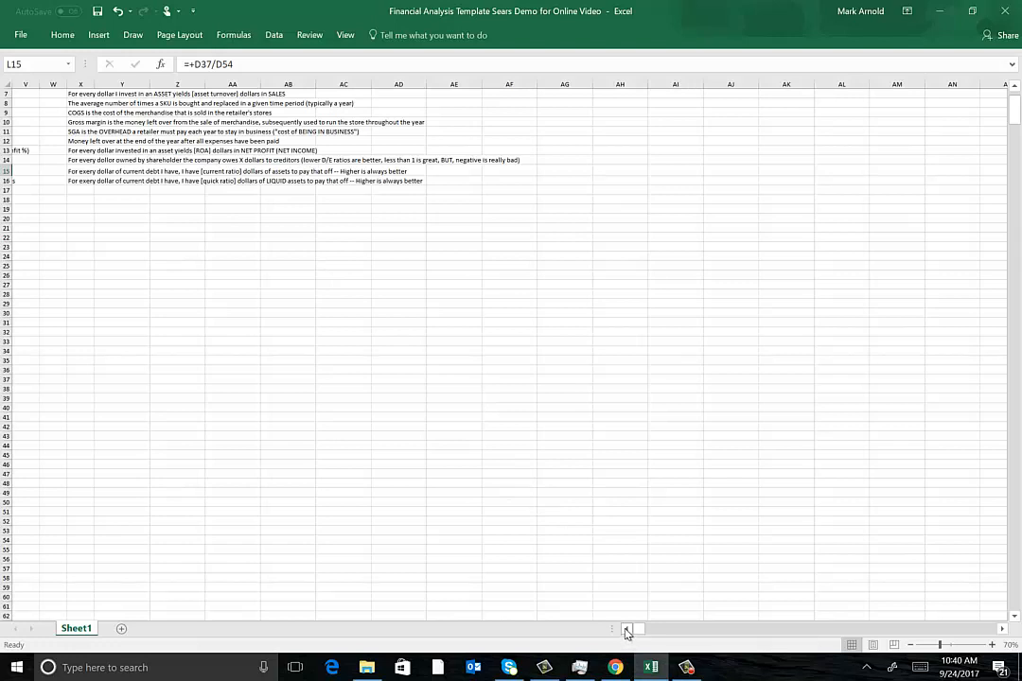
pyautogui.hscroll(-8, 627, 632)
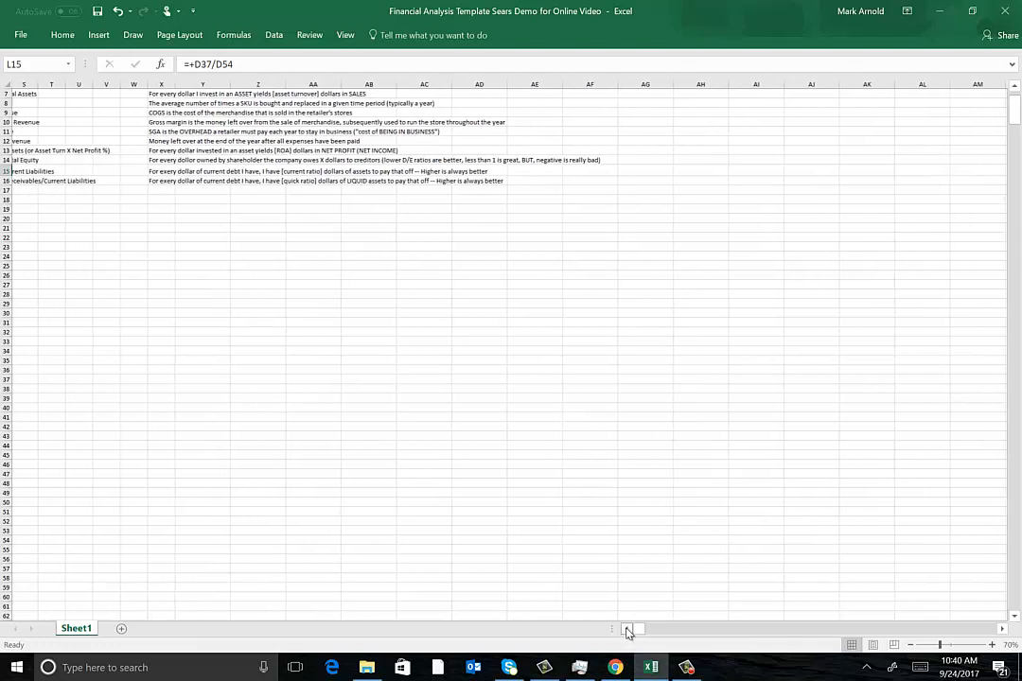
pyautogui.hscroll(-10, 628, 632)
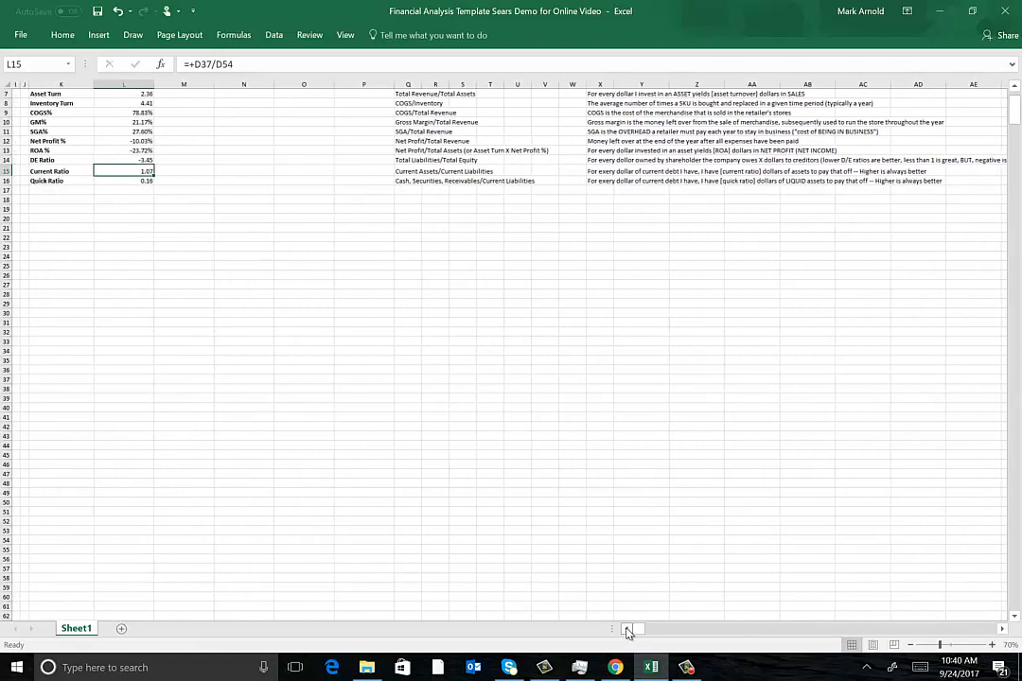
# Compare the Current Ratio in L15 with the statement figures and read its interpretation in X15.
pyautogui.hscroll(-2, 628, 632)
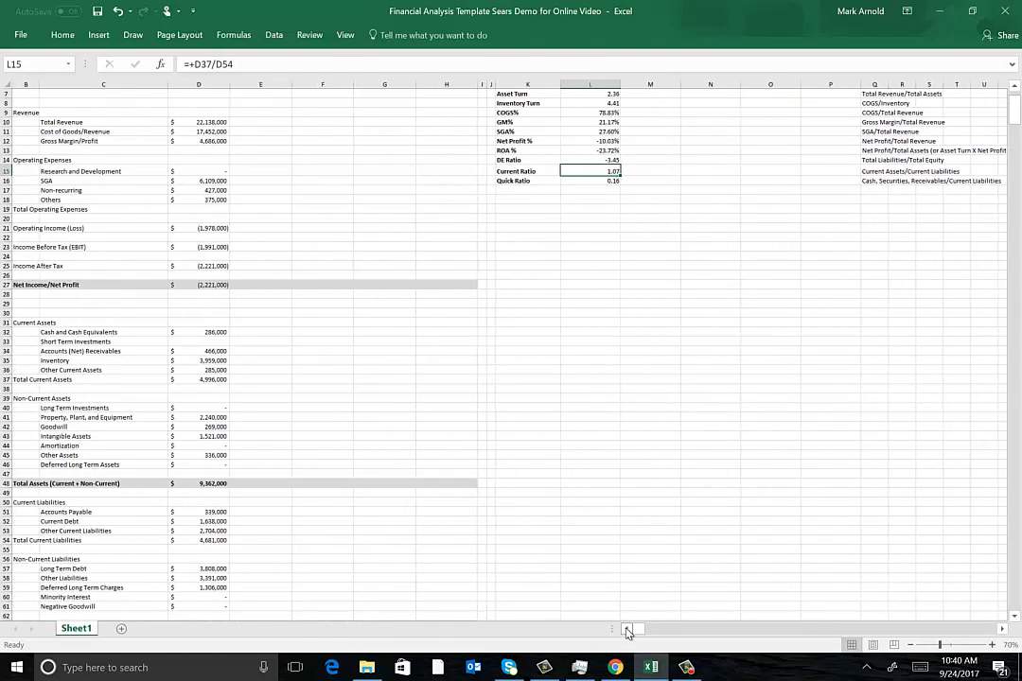
pyautogui.hscroll(-1, 628, 632)
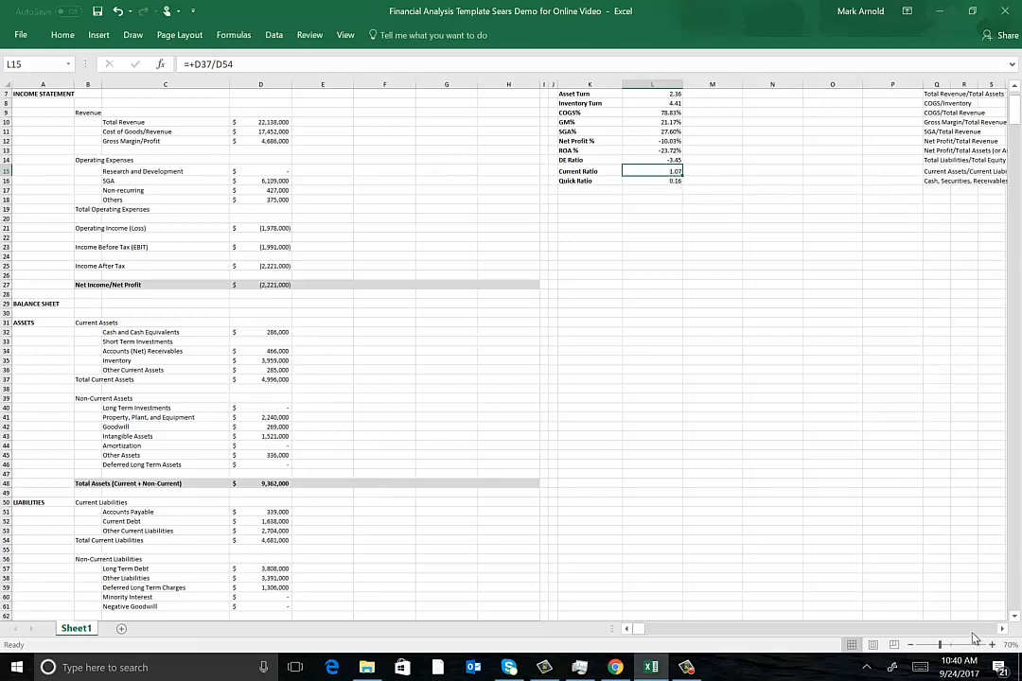
pyautogui.hscroll(5, 721, 303)
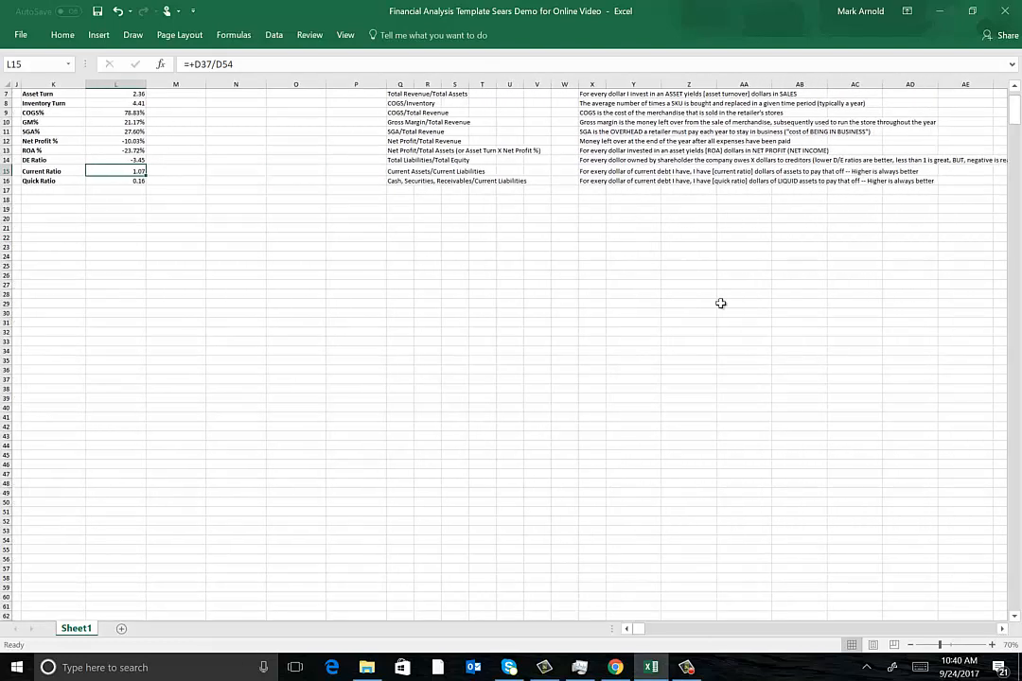
pyautogui.click(590, 171)
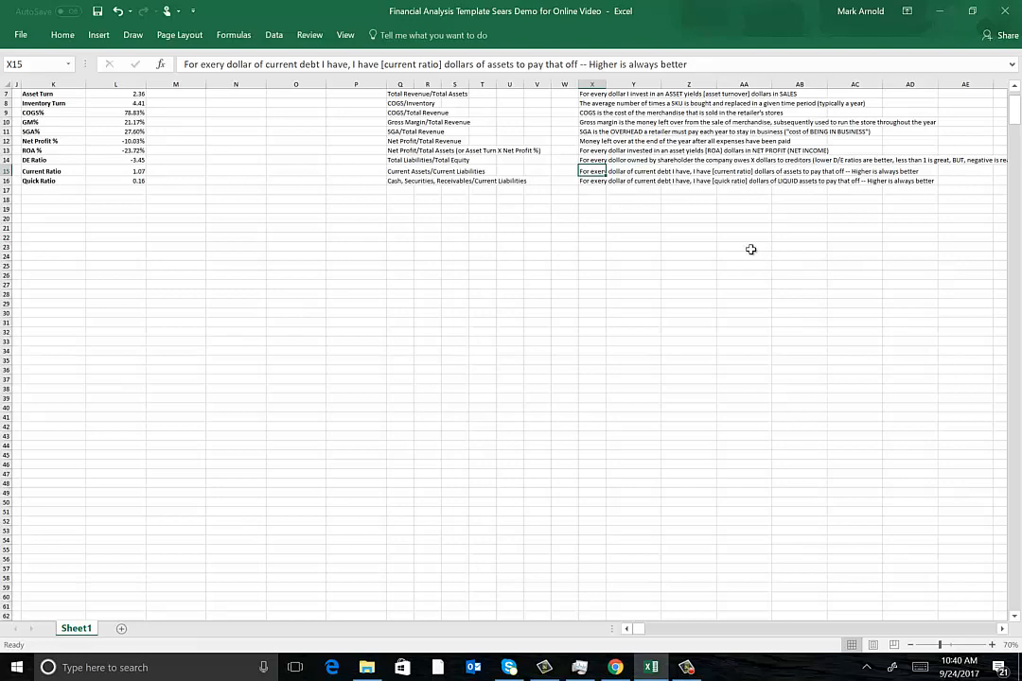
# Examine the Current Ratio calculation in Q15 and its sources, Total Current Assets in D37 and Total Current Liabilities in D54, then reselect L15.
pyautogui.click(627, 629)
pyautogui.click(872, 171)
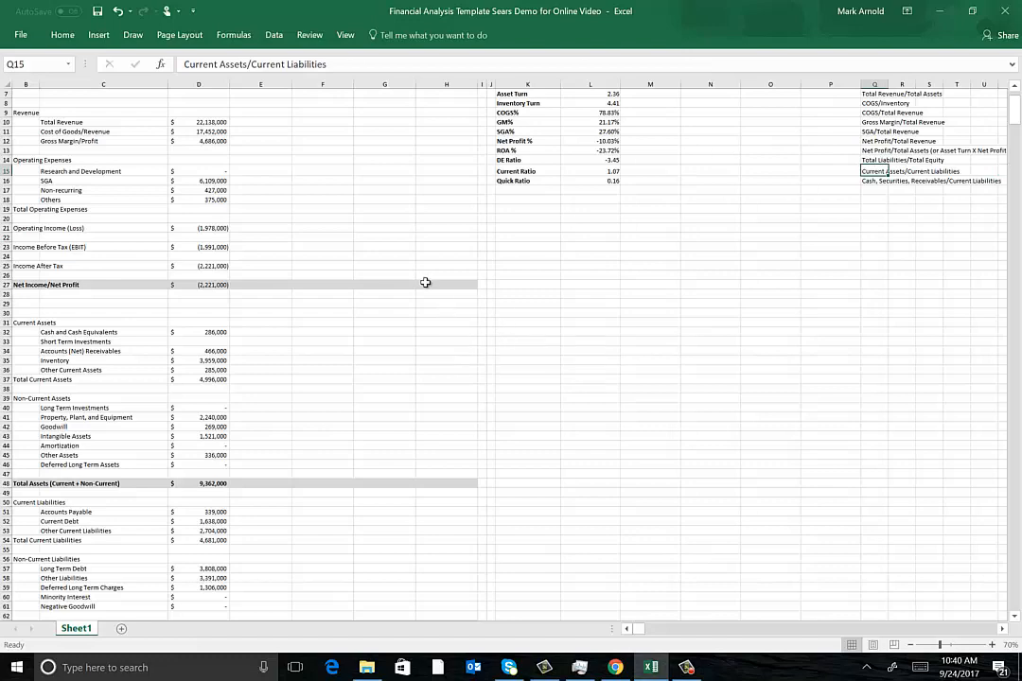
pyautogui.scroll(-4, 402, 344)
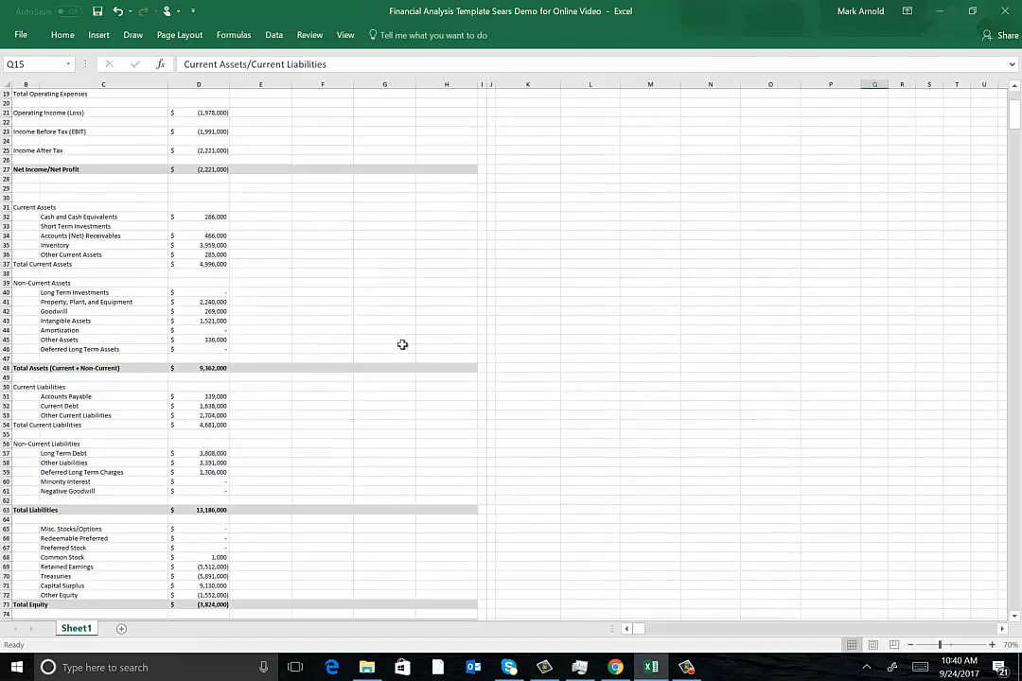
pyautogui.click(214, 264)
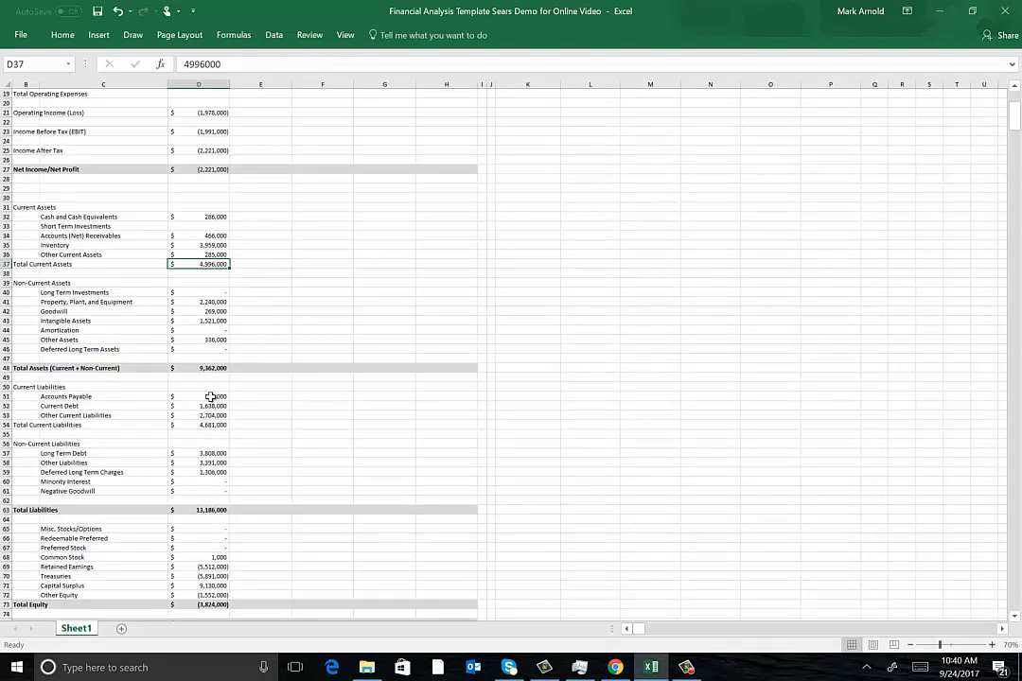
pyautogui.click(212, 425)
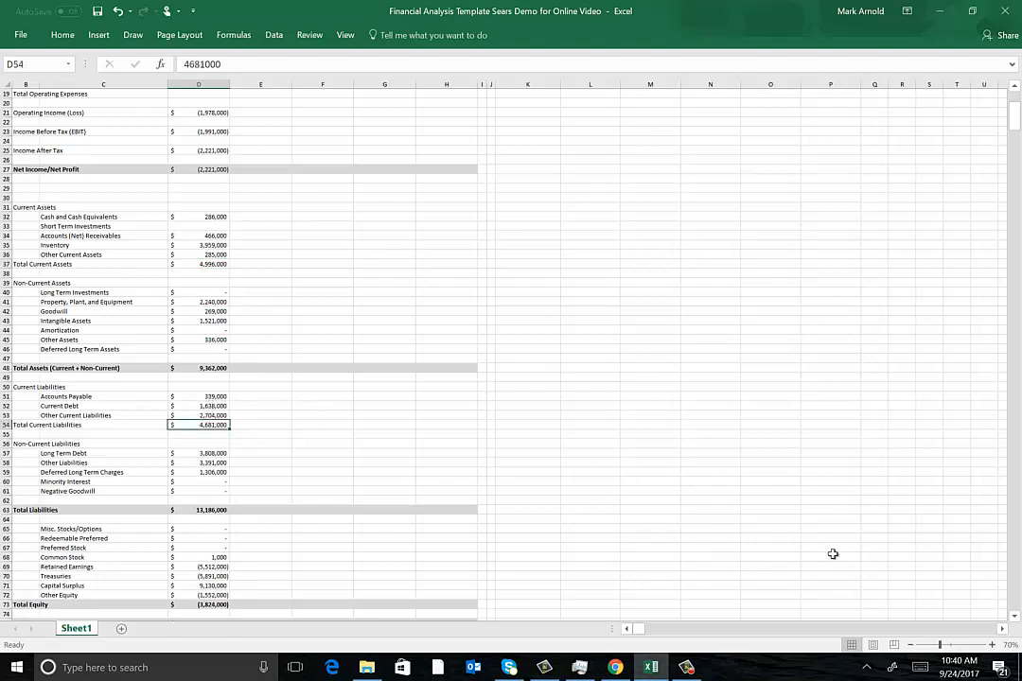
pyautogui.scroll(4, 833, 554)
pyautogui.click(612, 171)
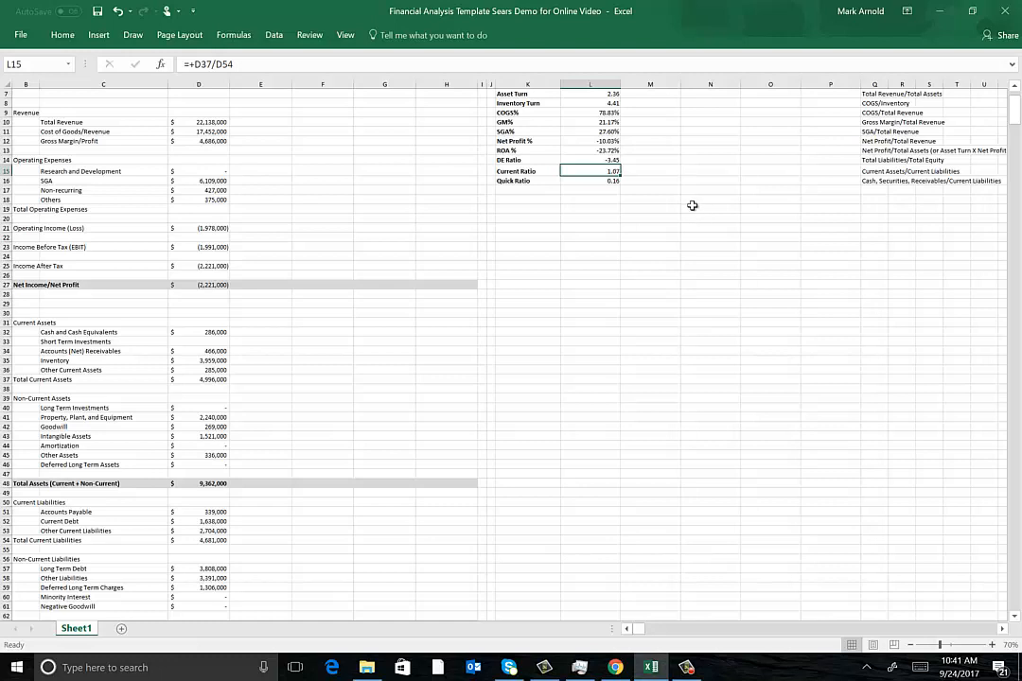
# Review the Quick Ratio formula in L16 and read the ratio's interpretation in X16.
pyautogui.click(611, 180)
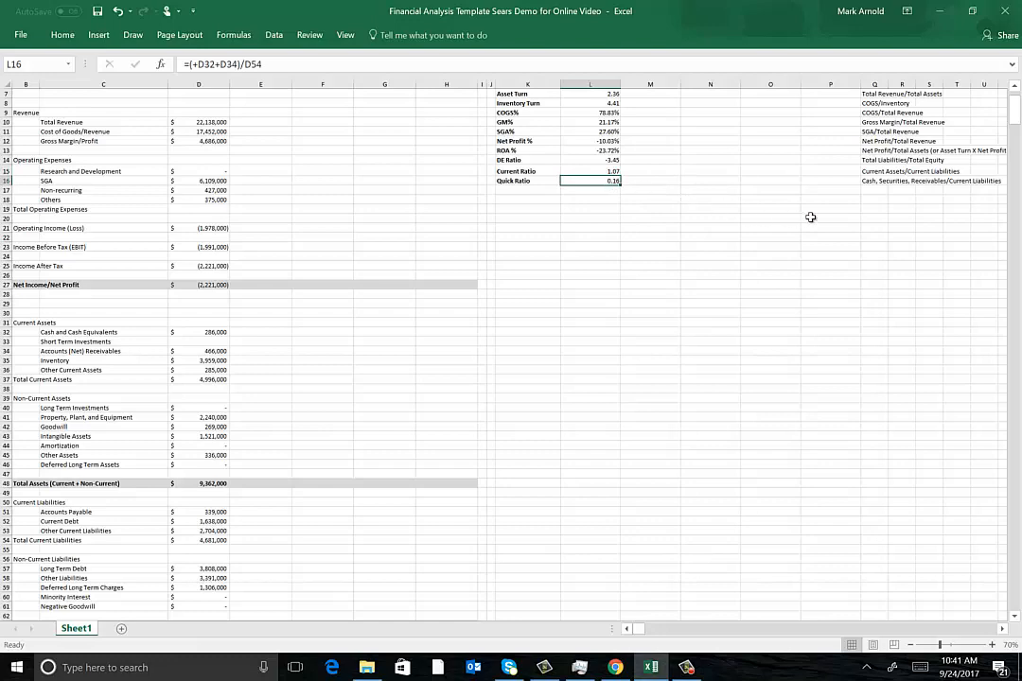
pyautogui.click(1002, 629)
pyautogui.click(1002, 629)
pyautogui.click(1002, 628)
pyautogui.click(1002, 628)
pyautogui.click(1002, 628)
pyautogui.click(1002, 628)
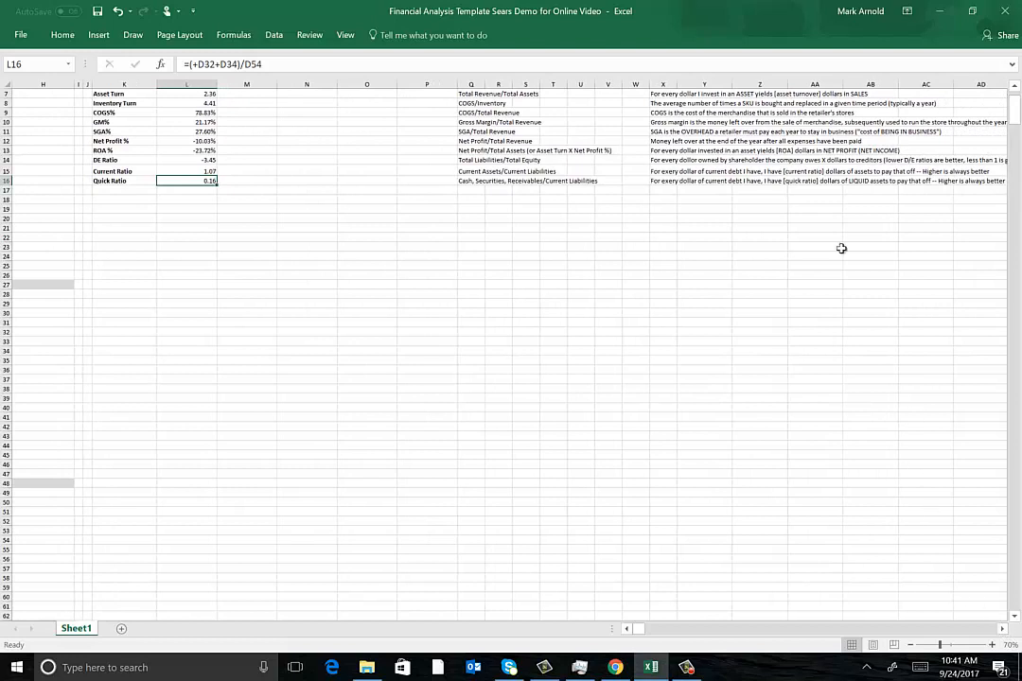
pyautogui.click(701, 180)
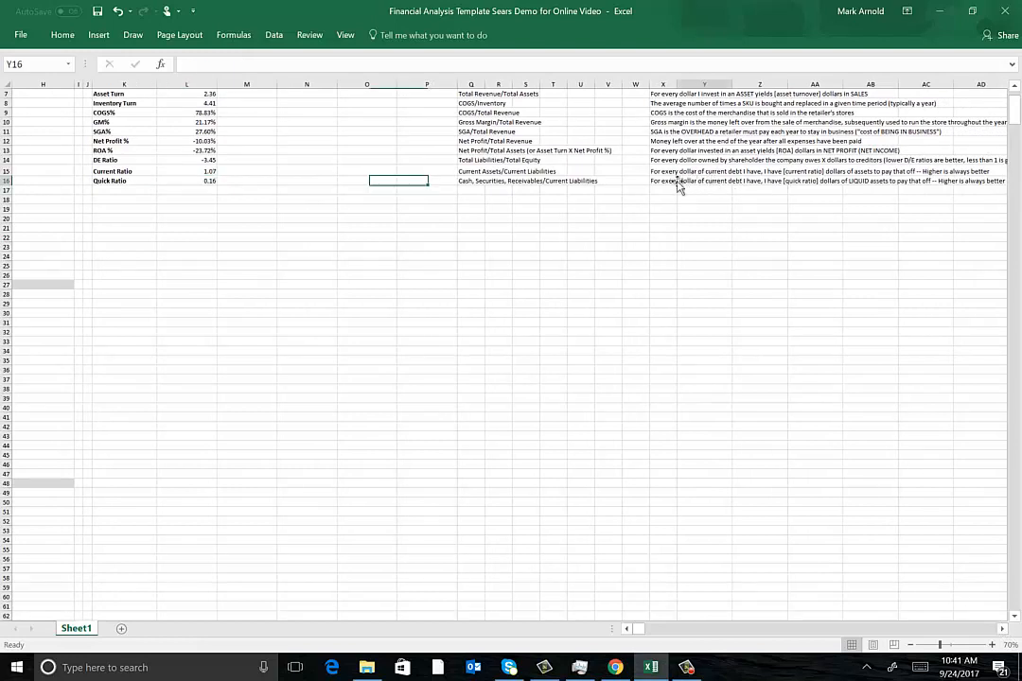
pyautogui.click(671, 180)
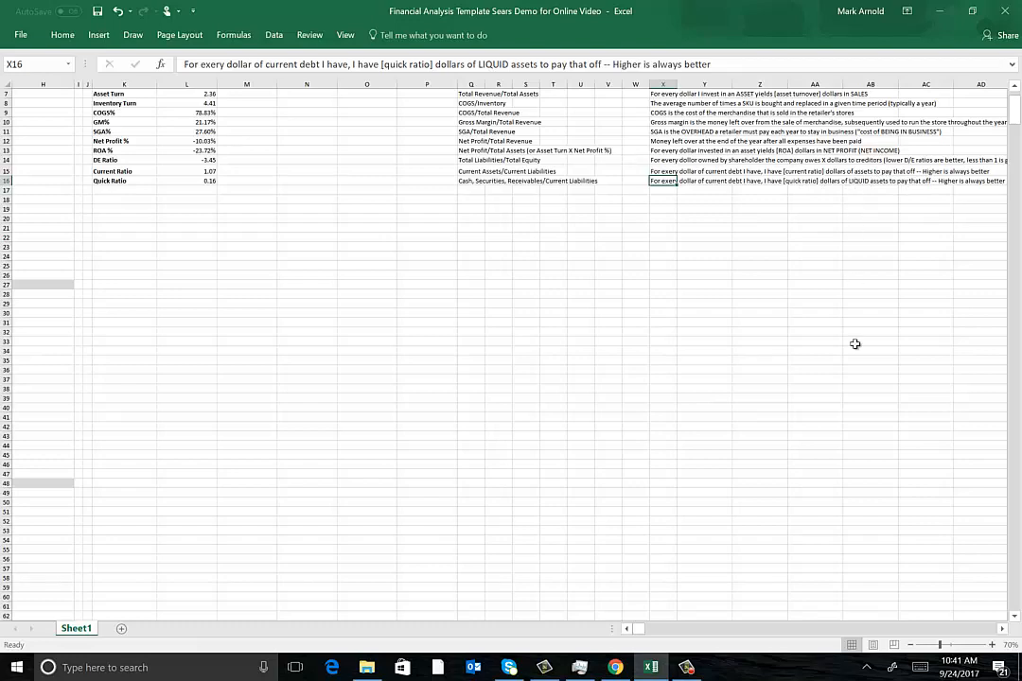
pyautogui.click(628, 629)
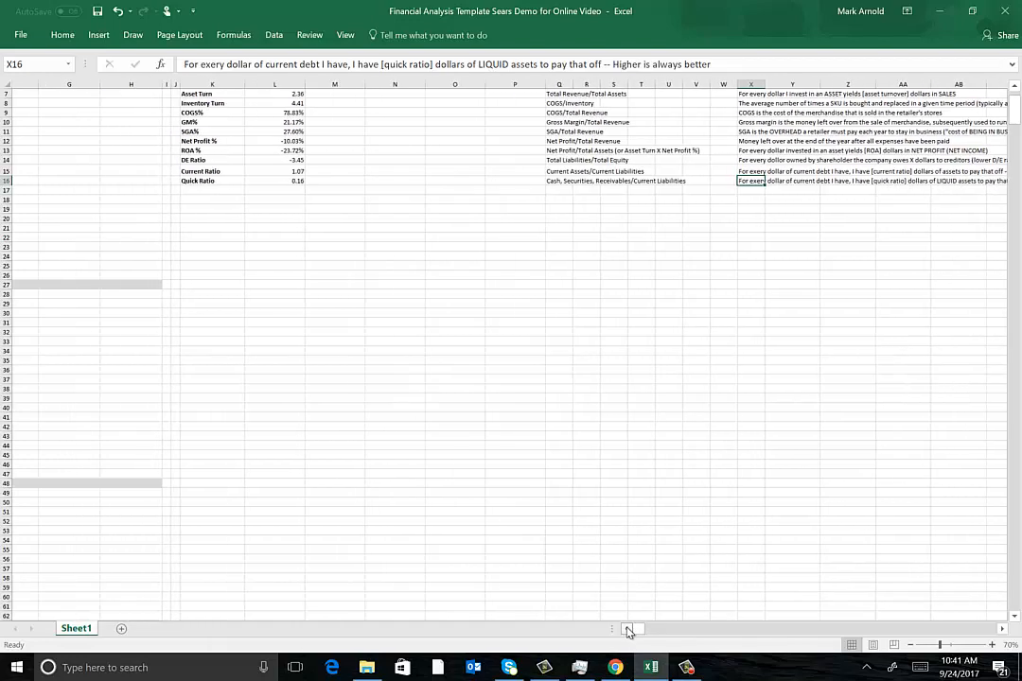
pyautogui.click(627, 629)
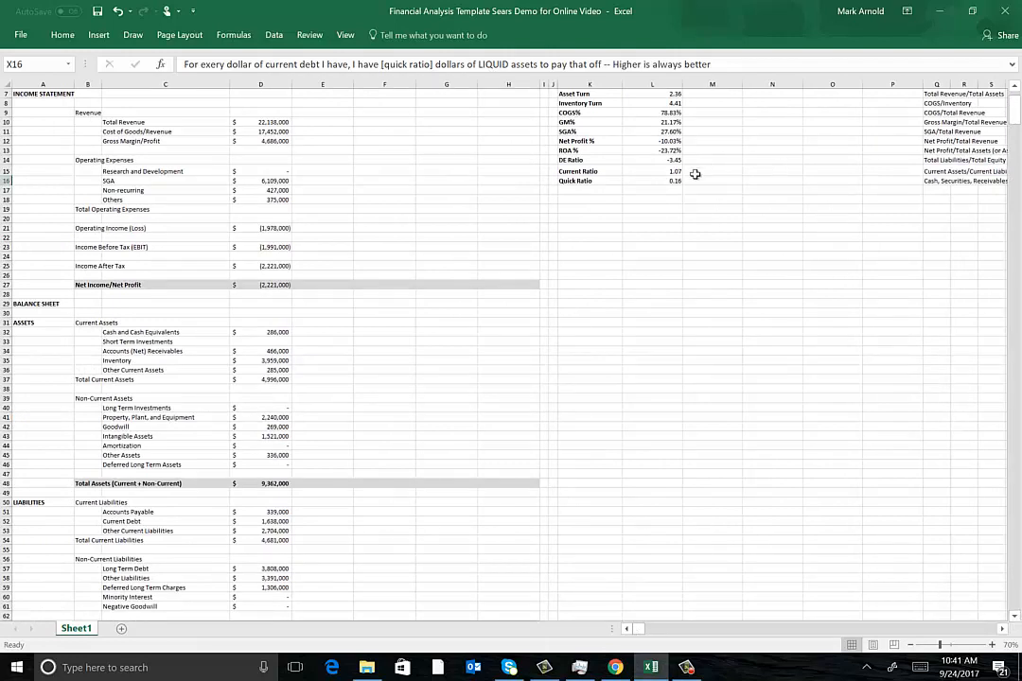
pyautogui.click(667, 180)
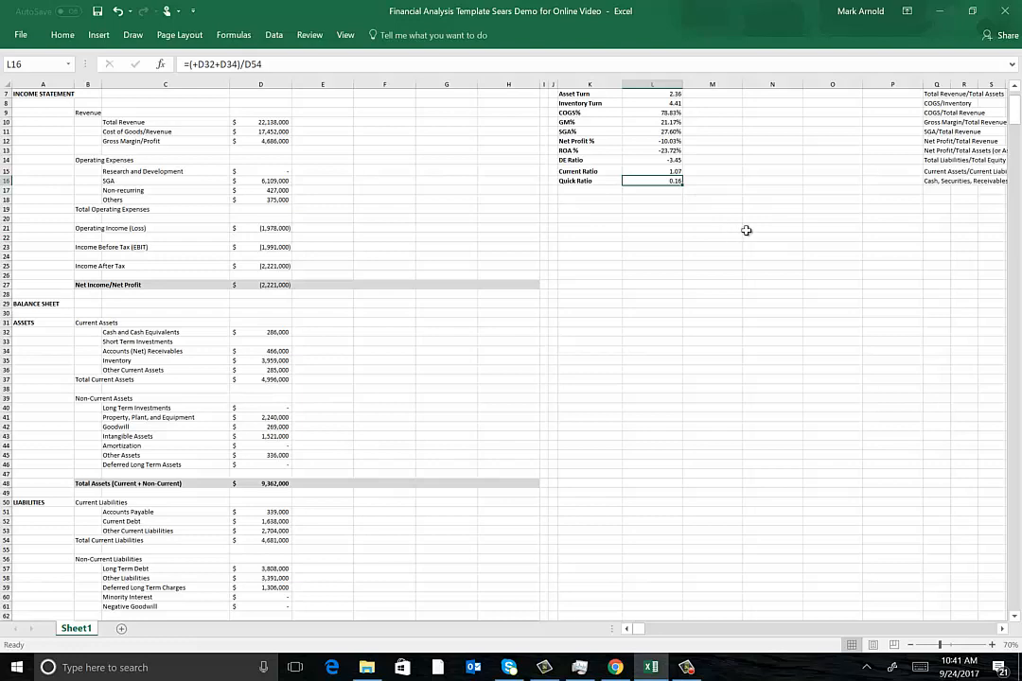
# Select the Sears heading in E4 and restore the workbook to a smaller window beside the Yahoo Finance page.
pyautogui.scroll(2, 761, 258)
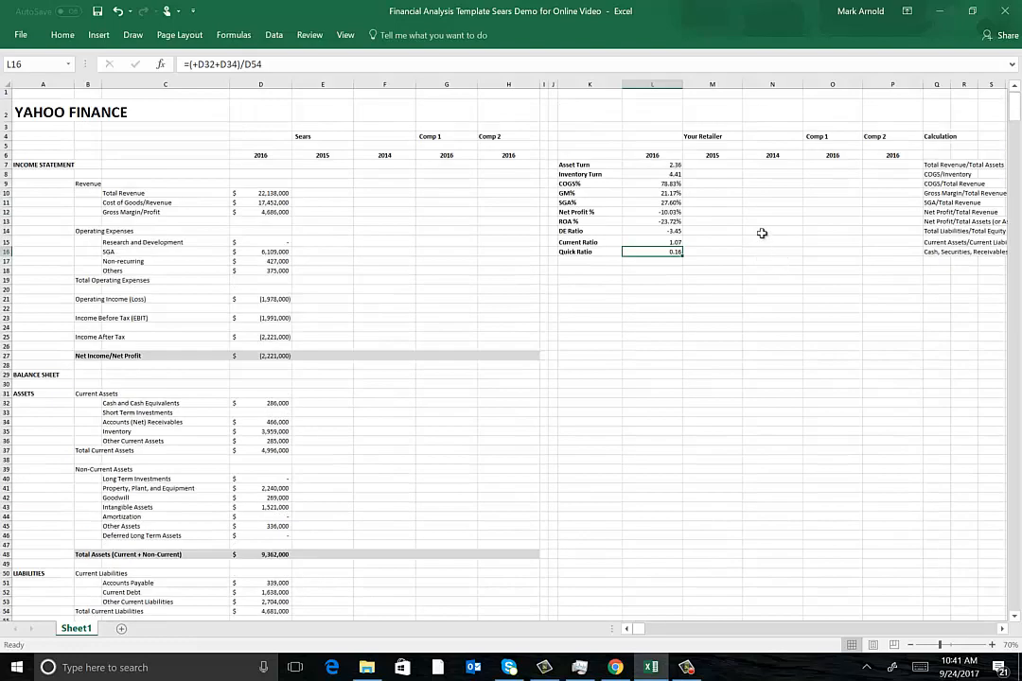
pyautogui.click(303, 137)
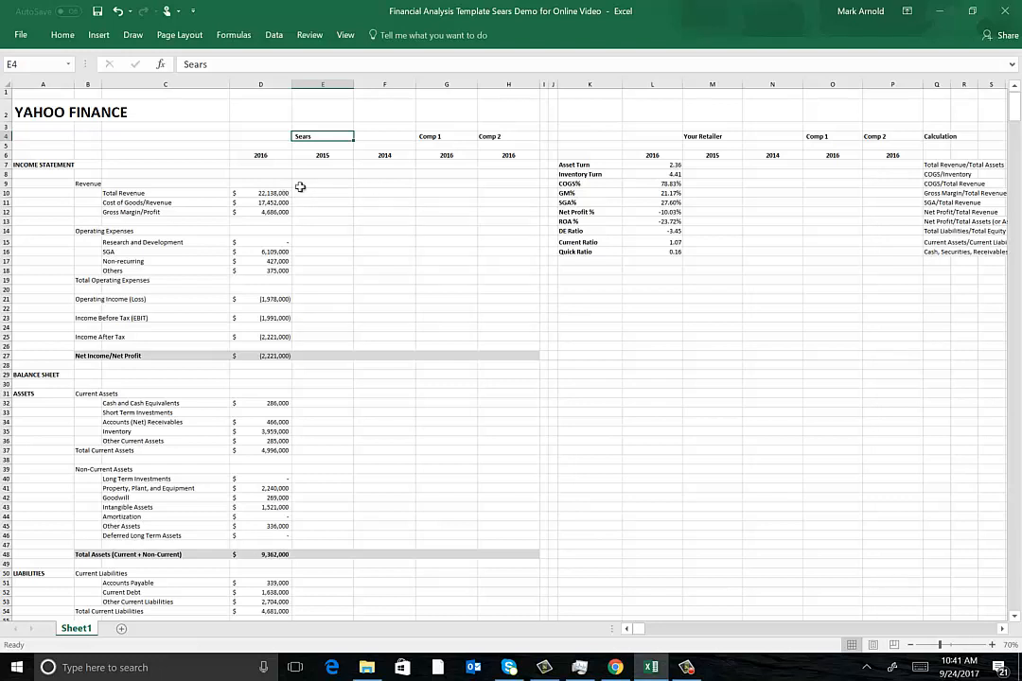
pyautogui.doubleClick(821, 11)
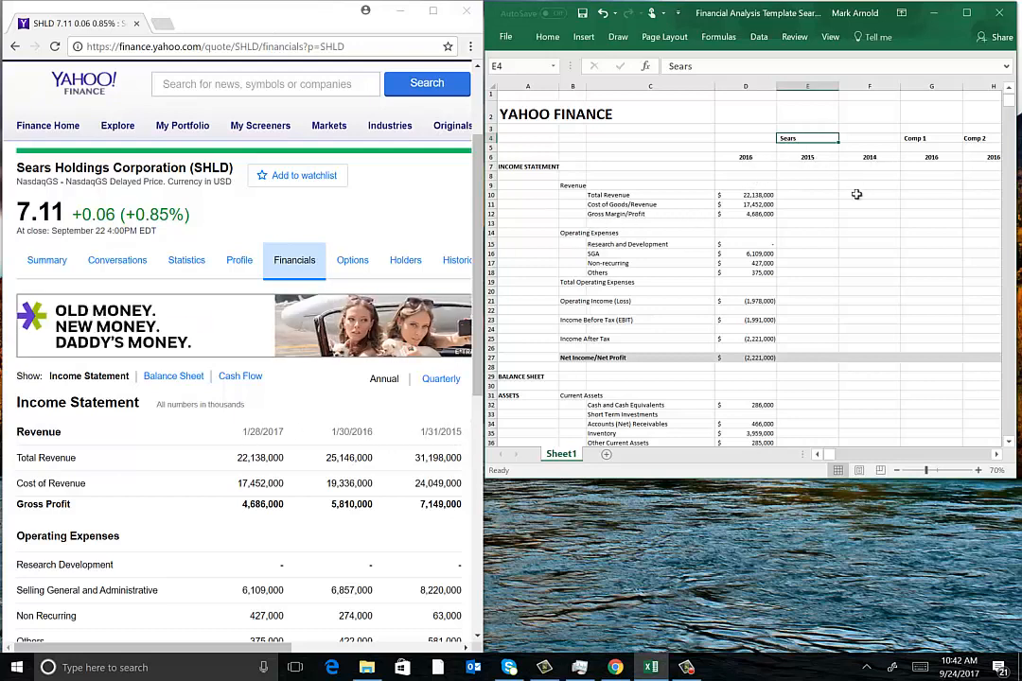
pyautogui.scroll(-6, 854, 200)
pyautogui.scroll(4, 849, 219)
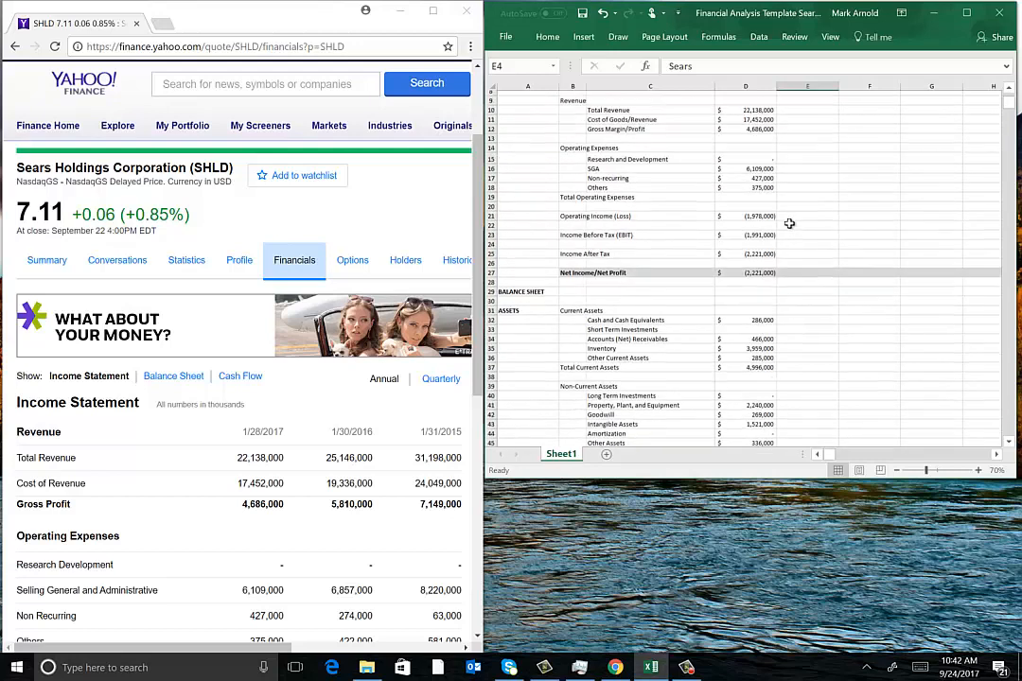
pyautogui.scroll(3, 789, 223)
# Search Yahoo Finance for "jc penney" and open the financials of the JCPC34.SA listing.
pyautogui.click(320, 83)
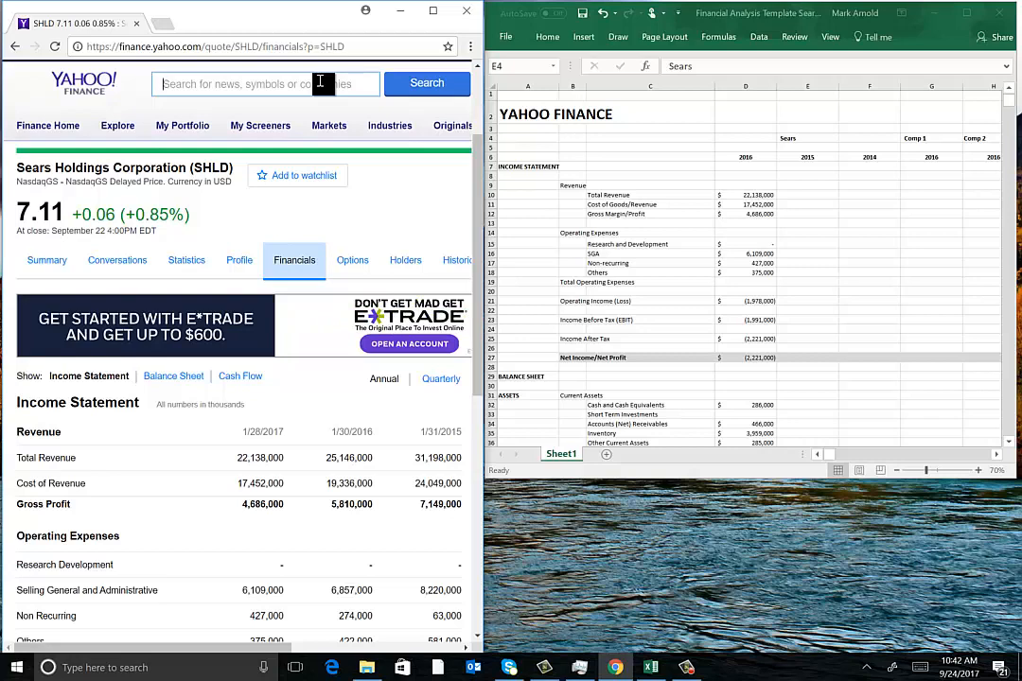
pyautogui.write('jc')
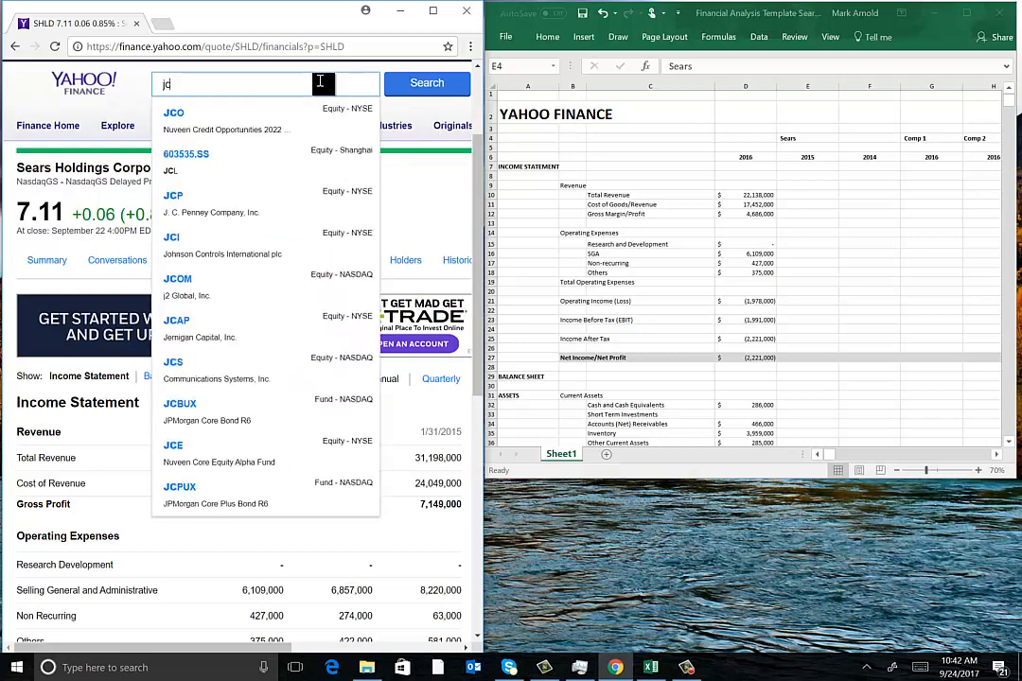
pyautogui.write(' penney')
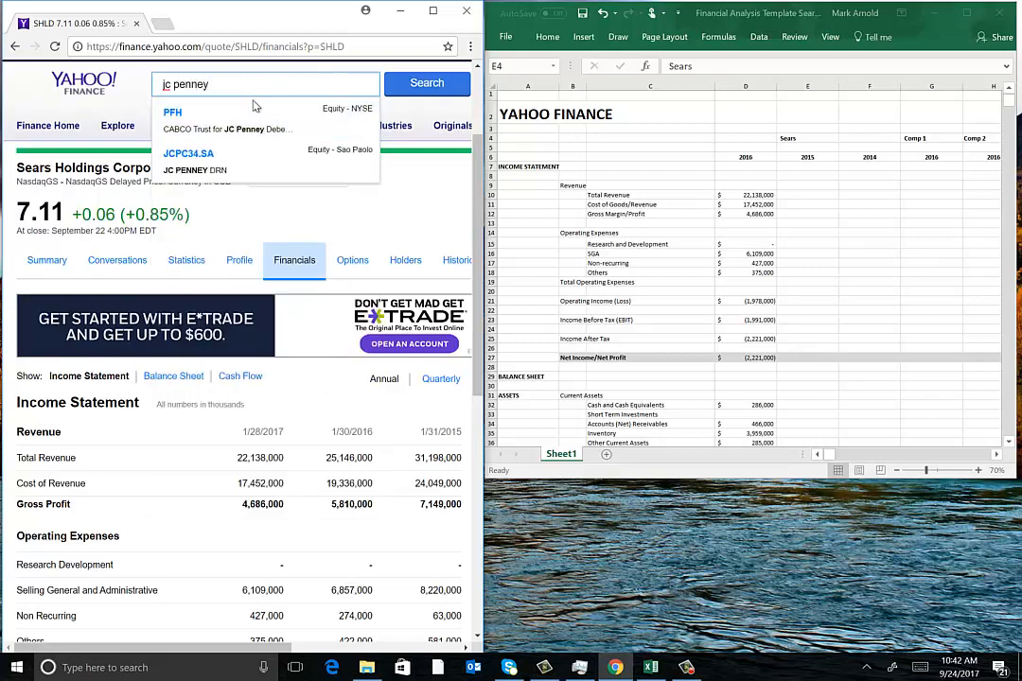
pyautogui.click(188, 156)
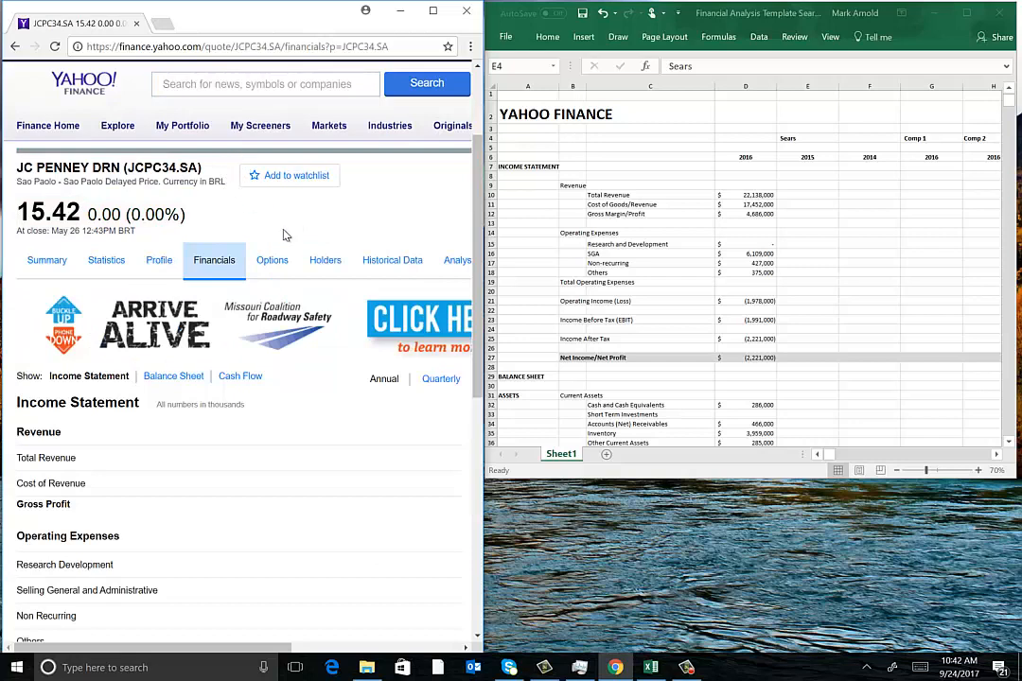
# Look up the ticker JCP on Yahoo Finance, open J. C. Penney's income statement, and highlight the 1/28/2017 column date.
pyautogui.write('jcp')
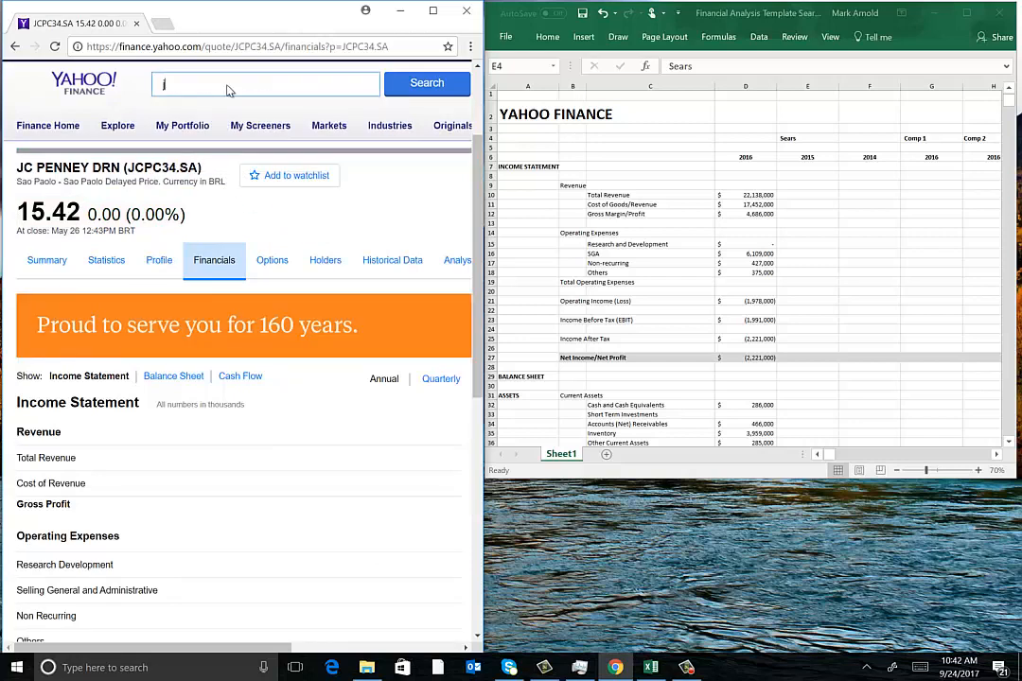
pyautogui.press('BackSpace')
pyautogui.press('BackSpace')
pyautogui.press('BackSpace')
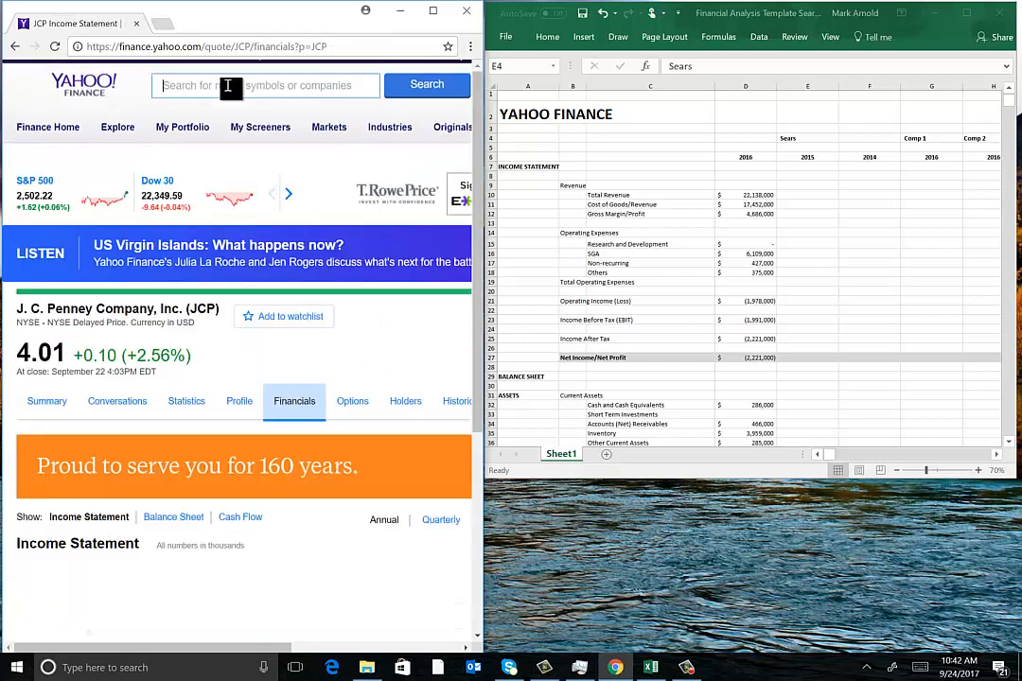
pyautogui.scroll(-3, 251, 261)
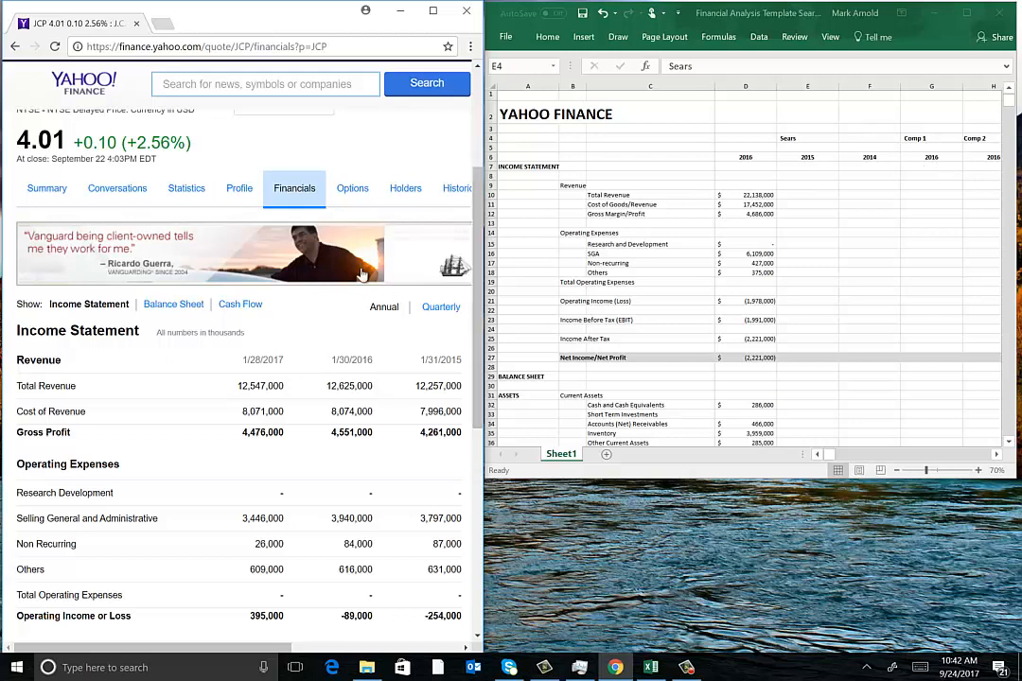
pyautogui.moveTo(245, 357); pyautogui.dragTo(292, 364)
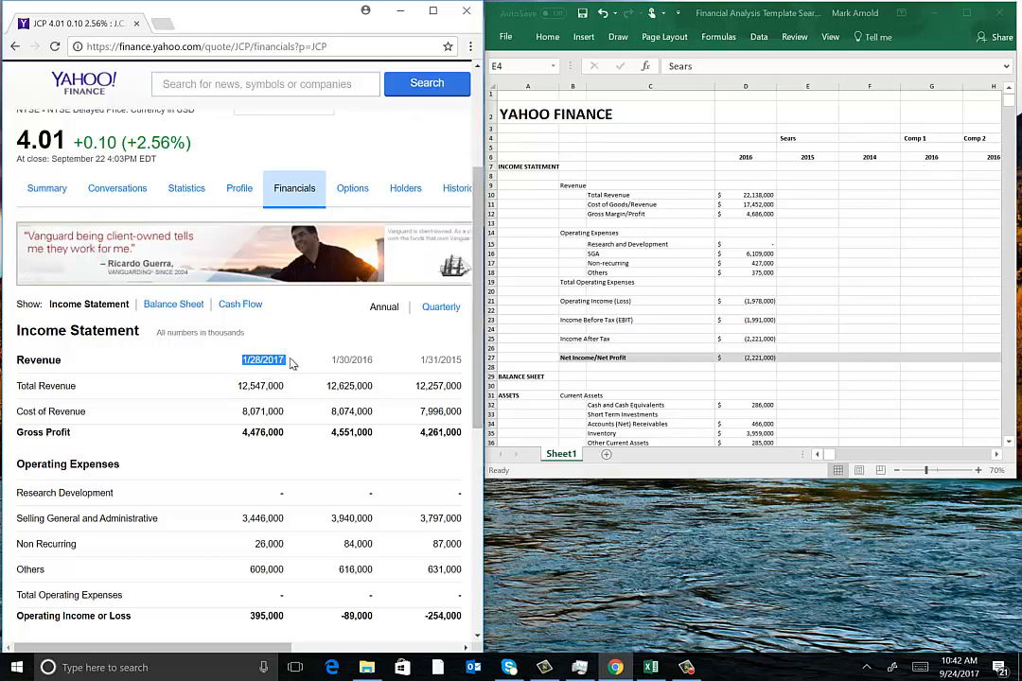
# Examine the 2016 columns for Comp 1 and Comp 2 in the workbook's statement and ratio tables, and the Asset Turn formula in L7.
pyautogui.click(931, 157)
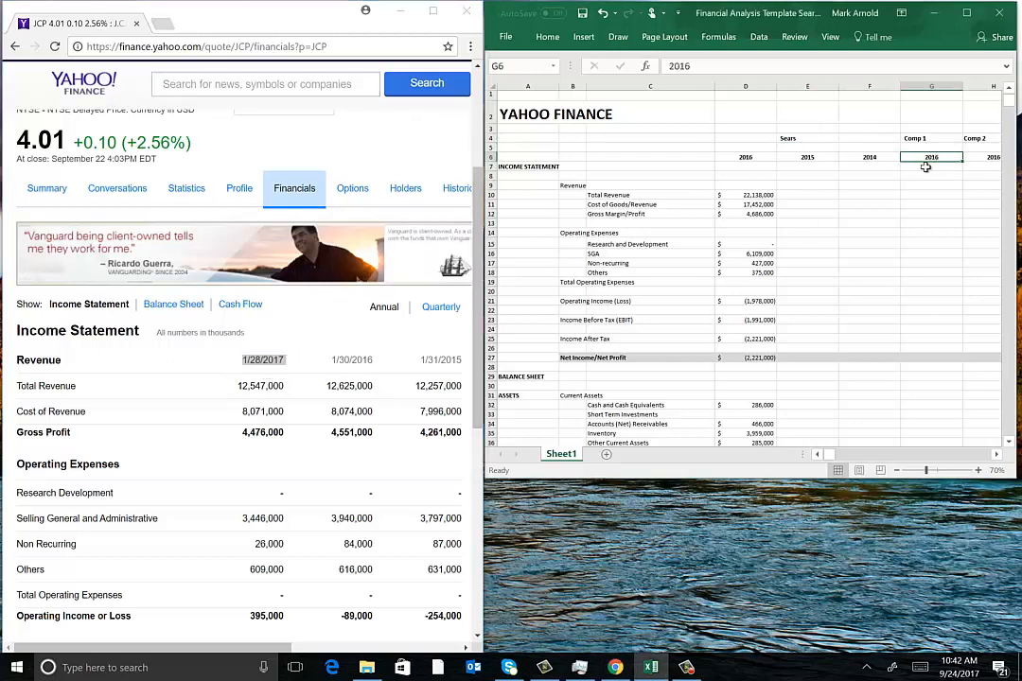
pyautogui.click(979, 156)
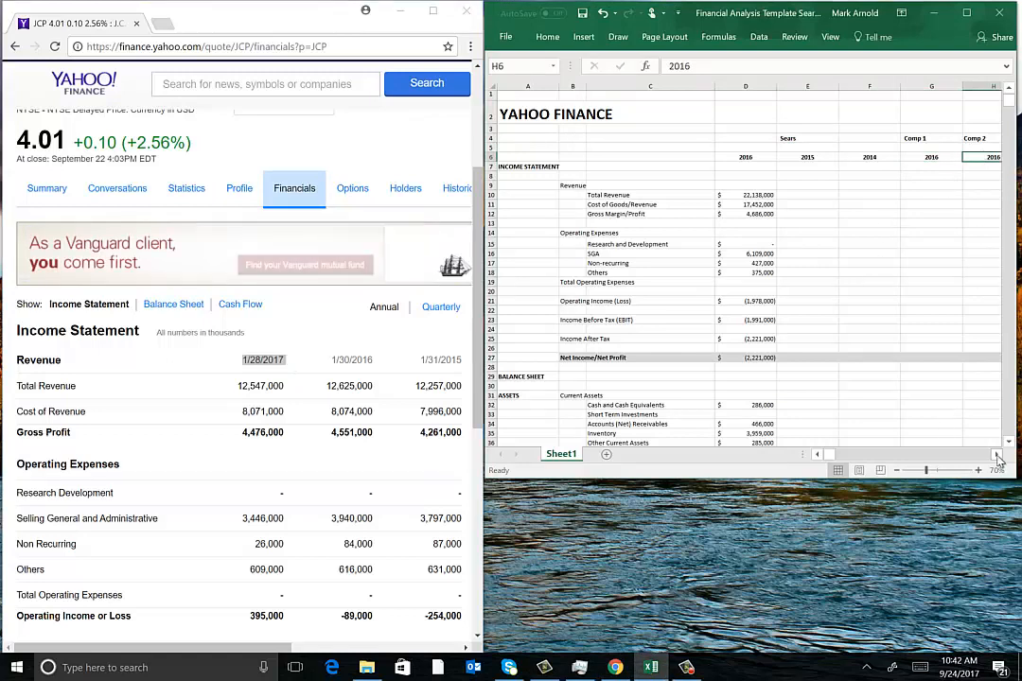
pyautogui.moveTo(999, 457); pyautogui.dragTo(999, 457)
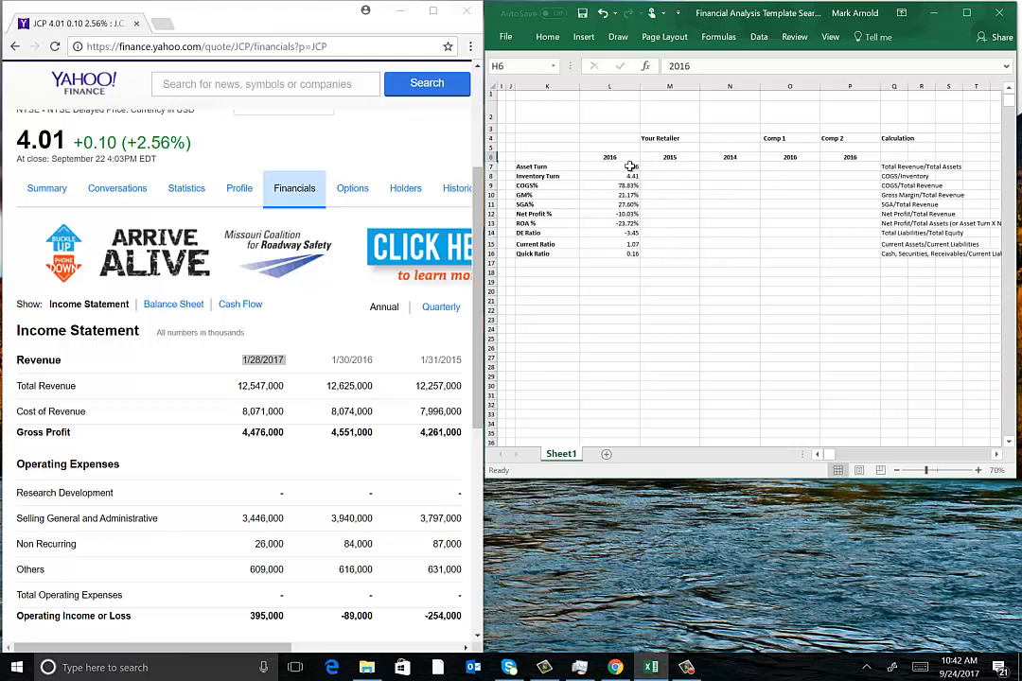
pyautogui.click(784, 158)
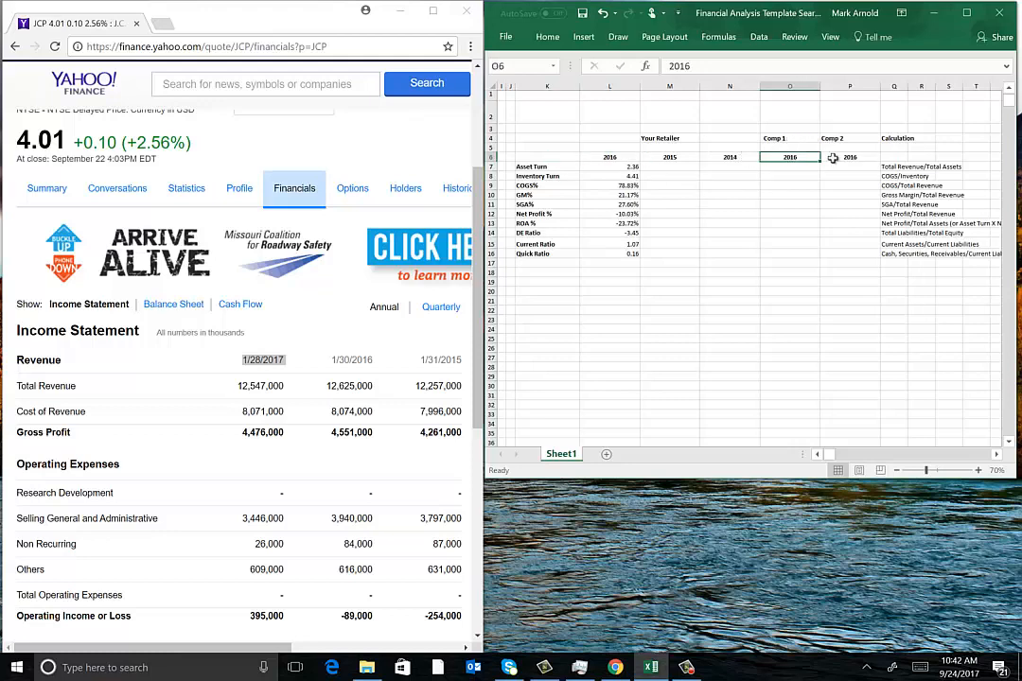
pyautogui.click(833, 158)
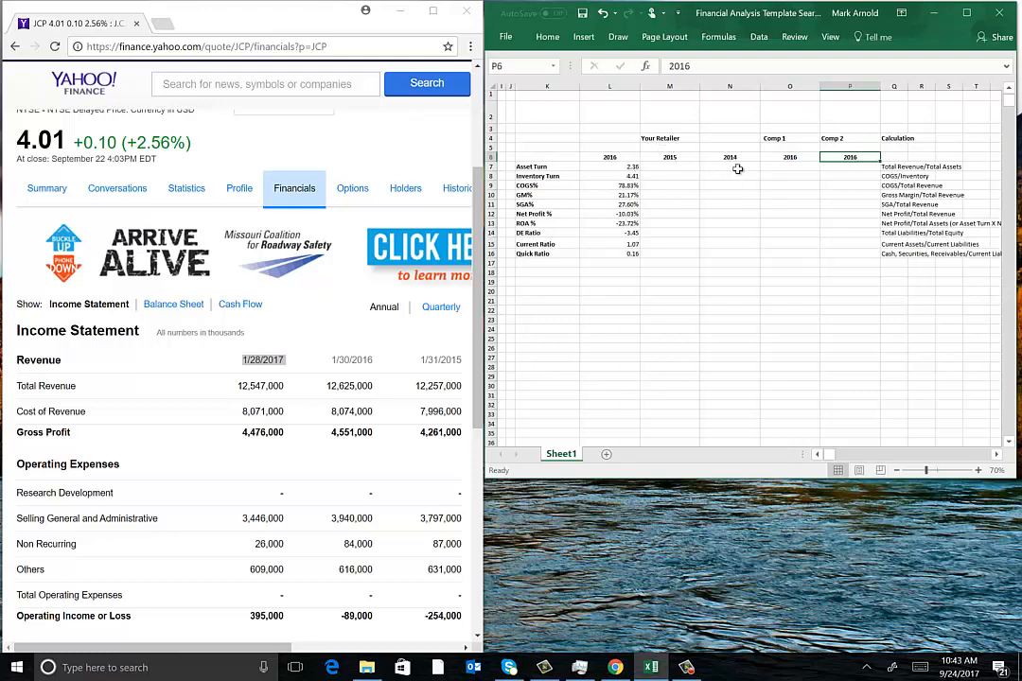
pyautogui.moveTo(735, 168); pyautogui.dragTo(615, 167)
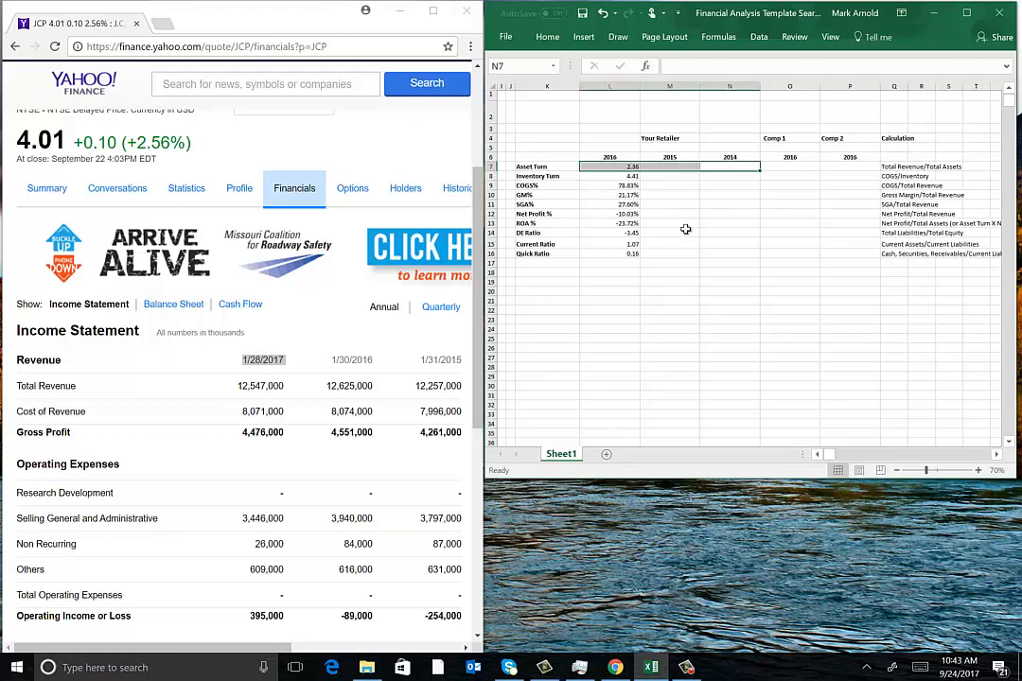
pyautogui.click(631, 167)
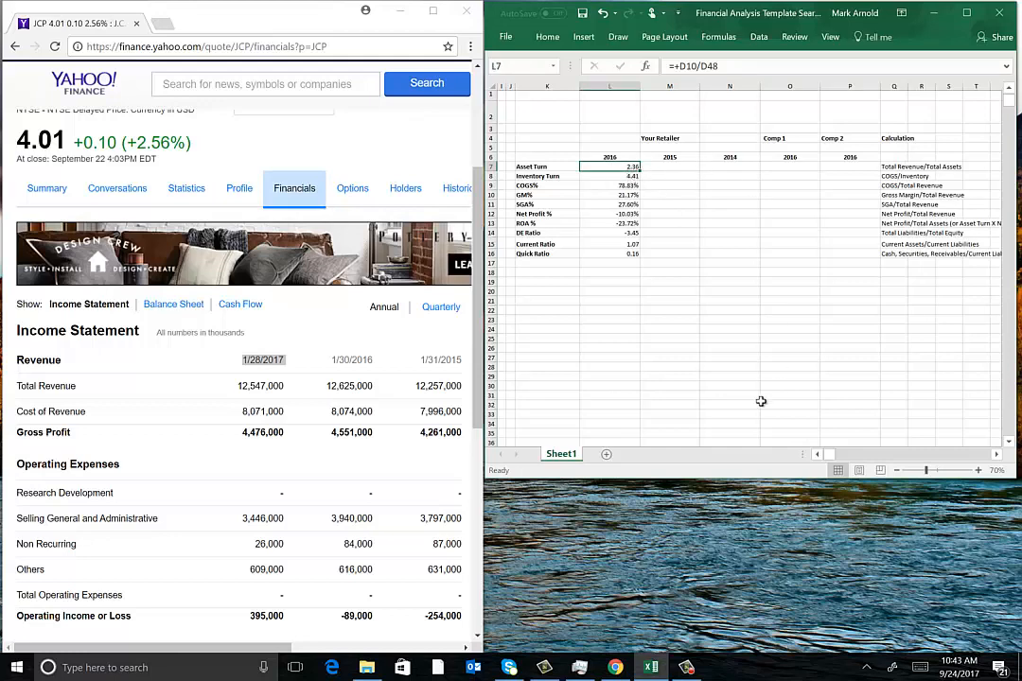
# Select the 2016 Asset Turn cells L7 and O7 together, extend the workbook window down to the taskbar, and clear the selection.
pyautogui.hotkey('ctrl', 'c')
pyautogui.click(791, 165)
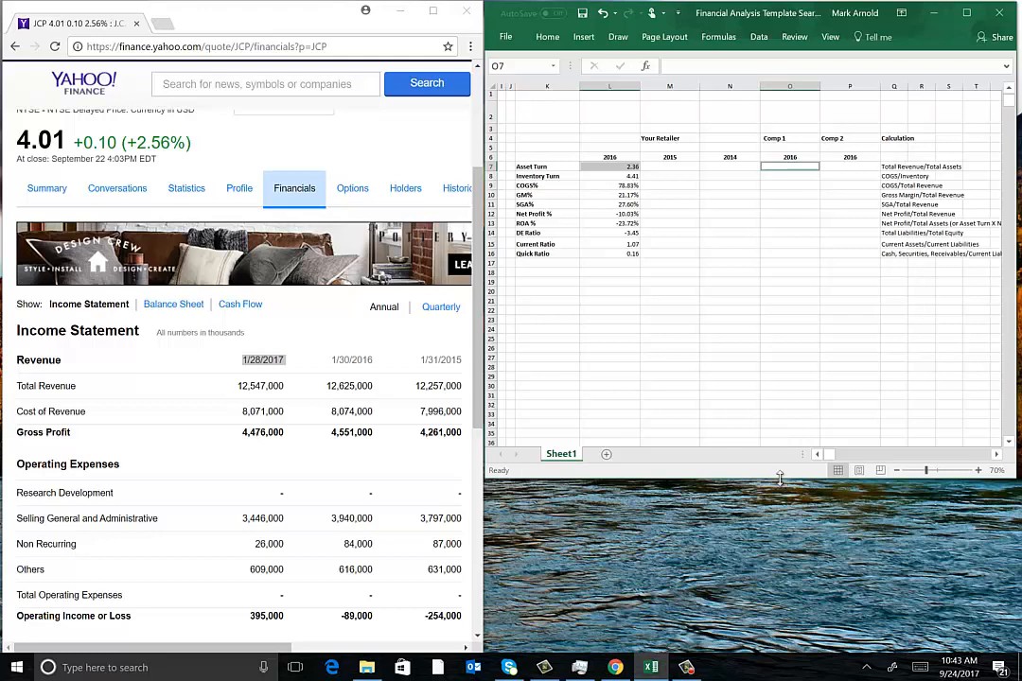
pyautogui.moveTo(780, 478); pyautogui.dragTo(780, 653)
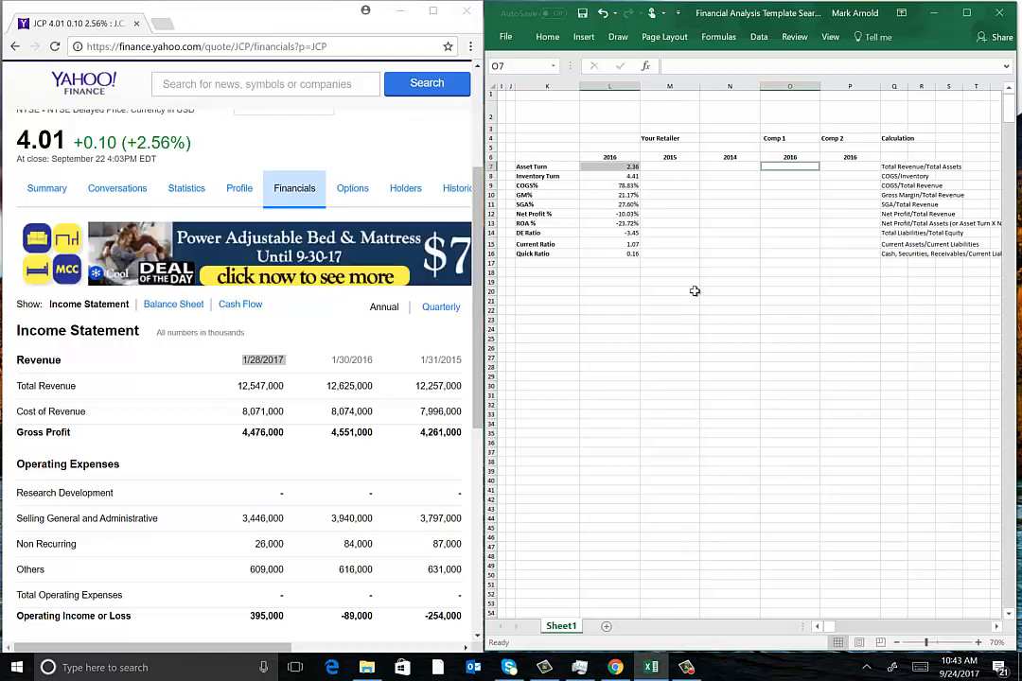
pyautogui.click(763, 282)
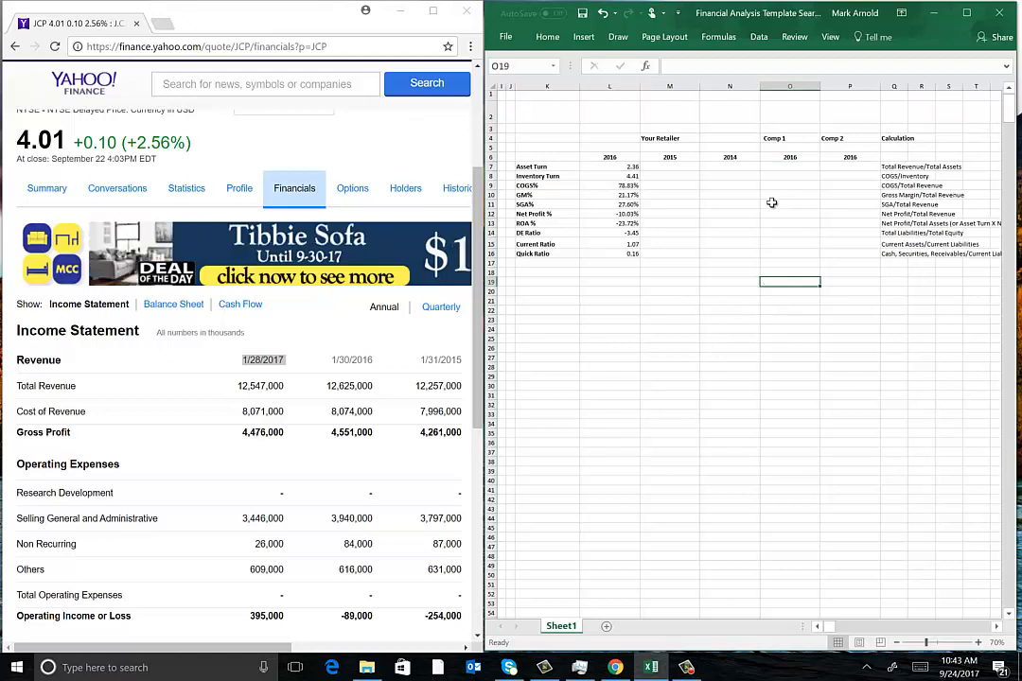
# Review the Your Retailer heading in M4, then the Sears, Comp 1 and Comp 2 headings above the financial statement columns.
pyautogui.click(673, 138)
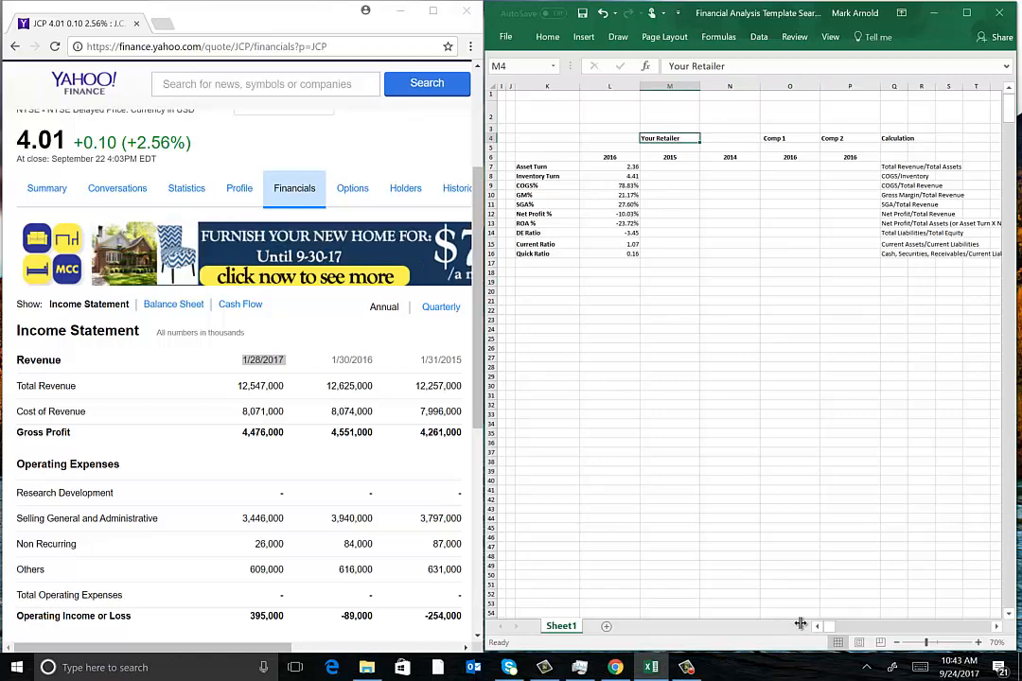
pyautogui.hscroll(-4, 816, 625)
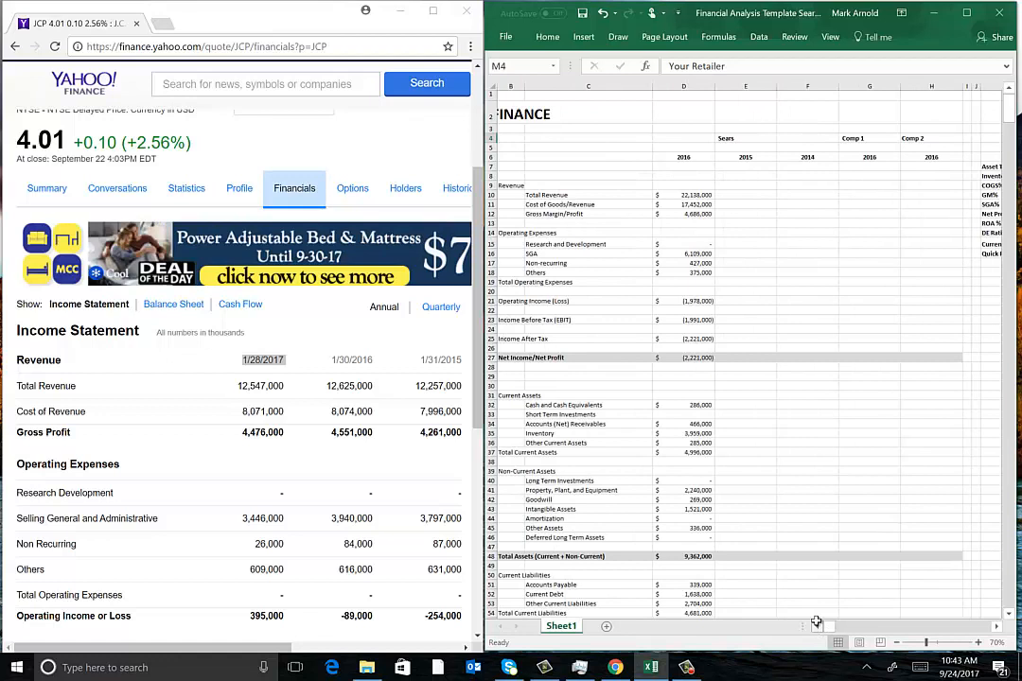
pyautogui.click(734, 147)
pyautogui.click(858, 138)
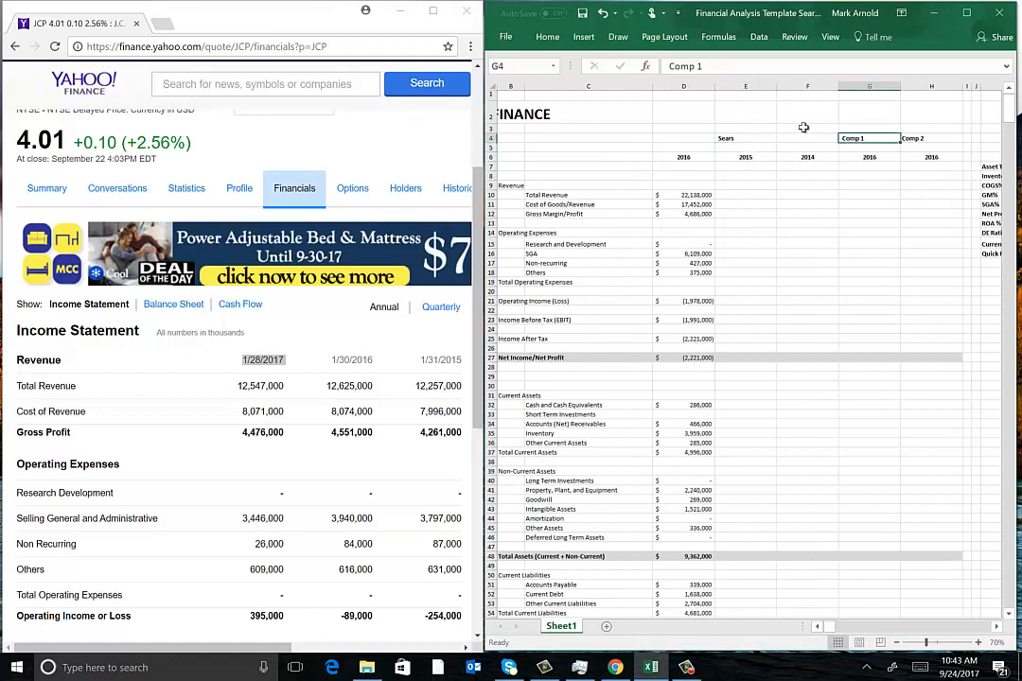
pyautogui.click(914, 139)
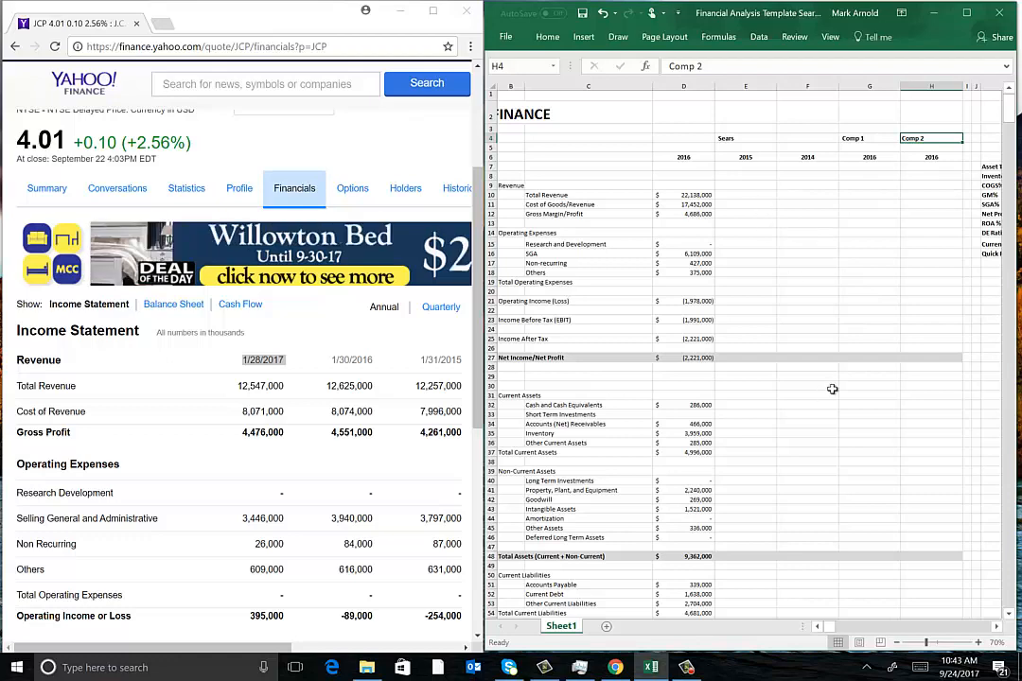
pyautogui.moveTo(687, 668)
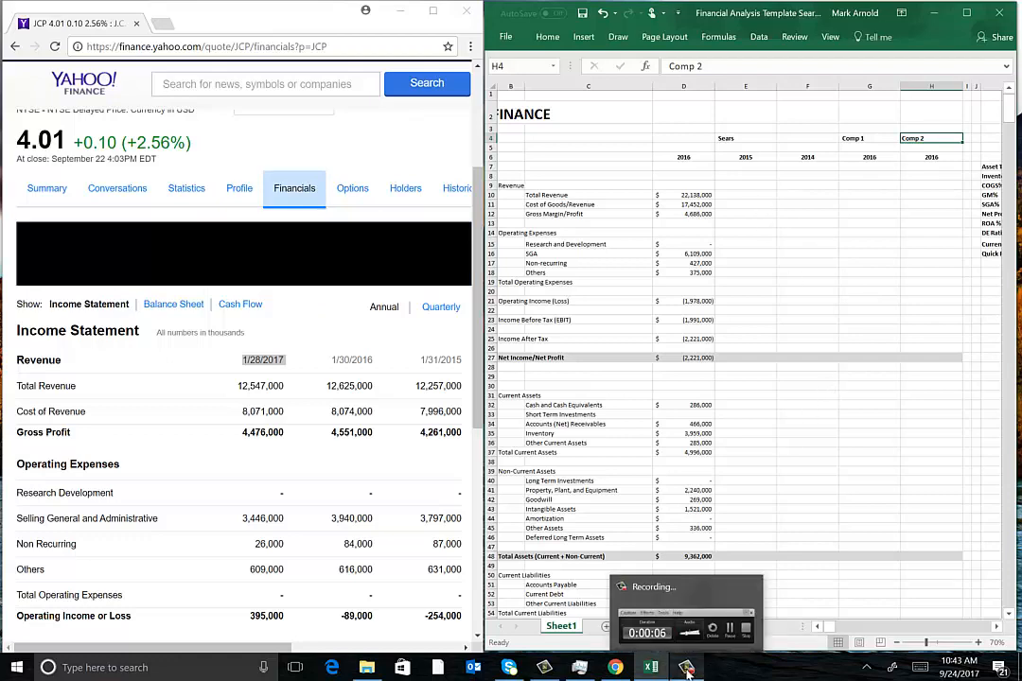
pyautogui.moveTo(729, 633)
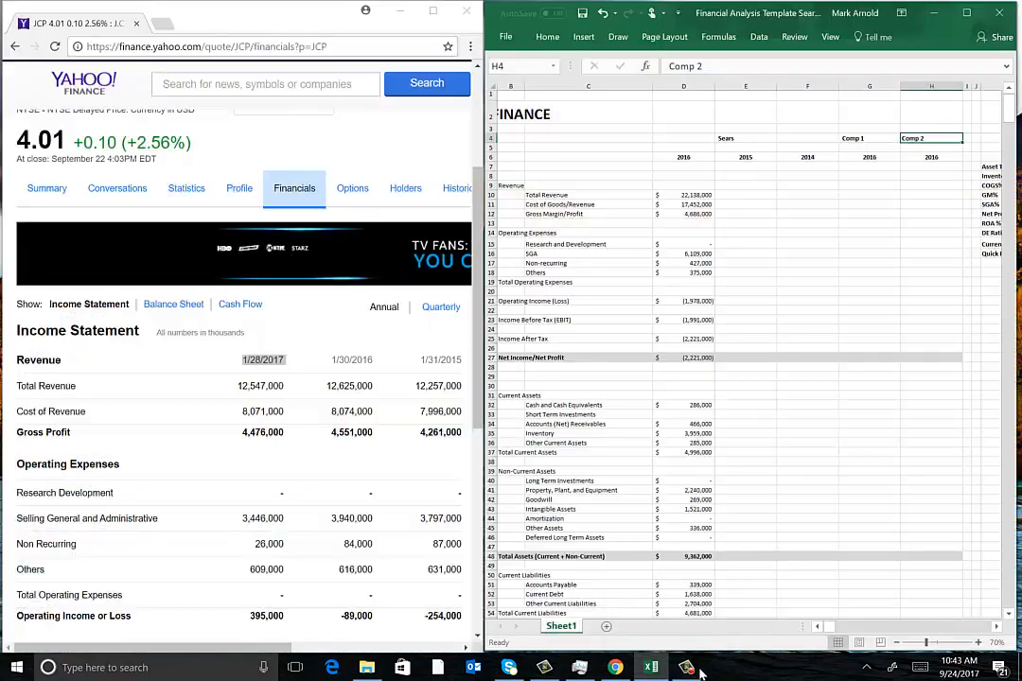
pyautogui.click(694, 670)
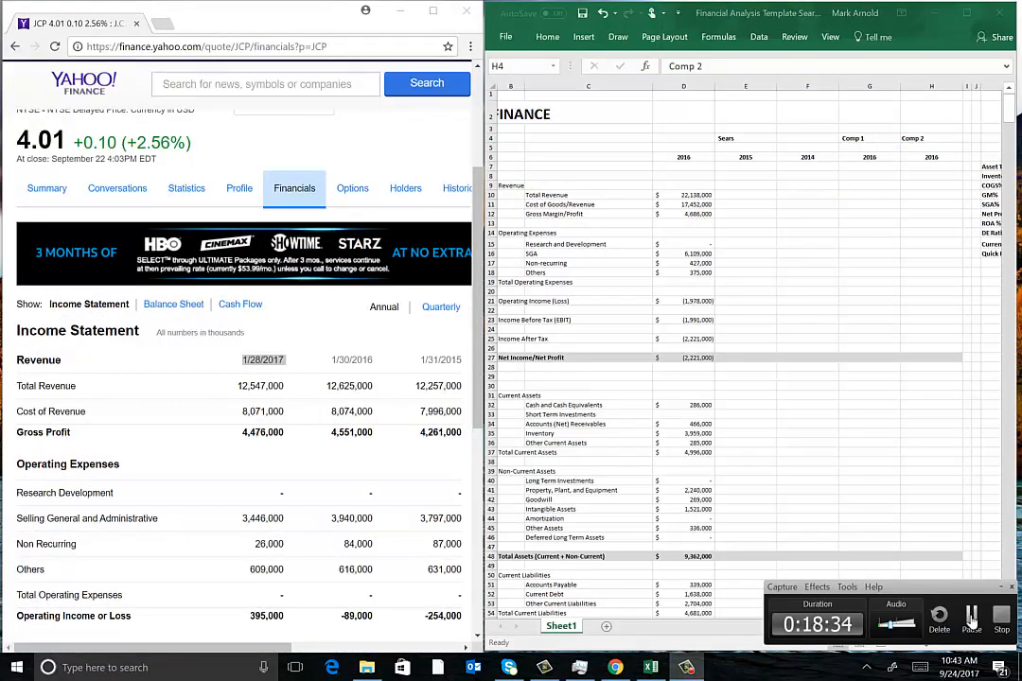